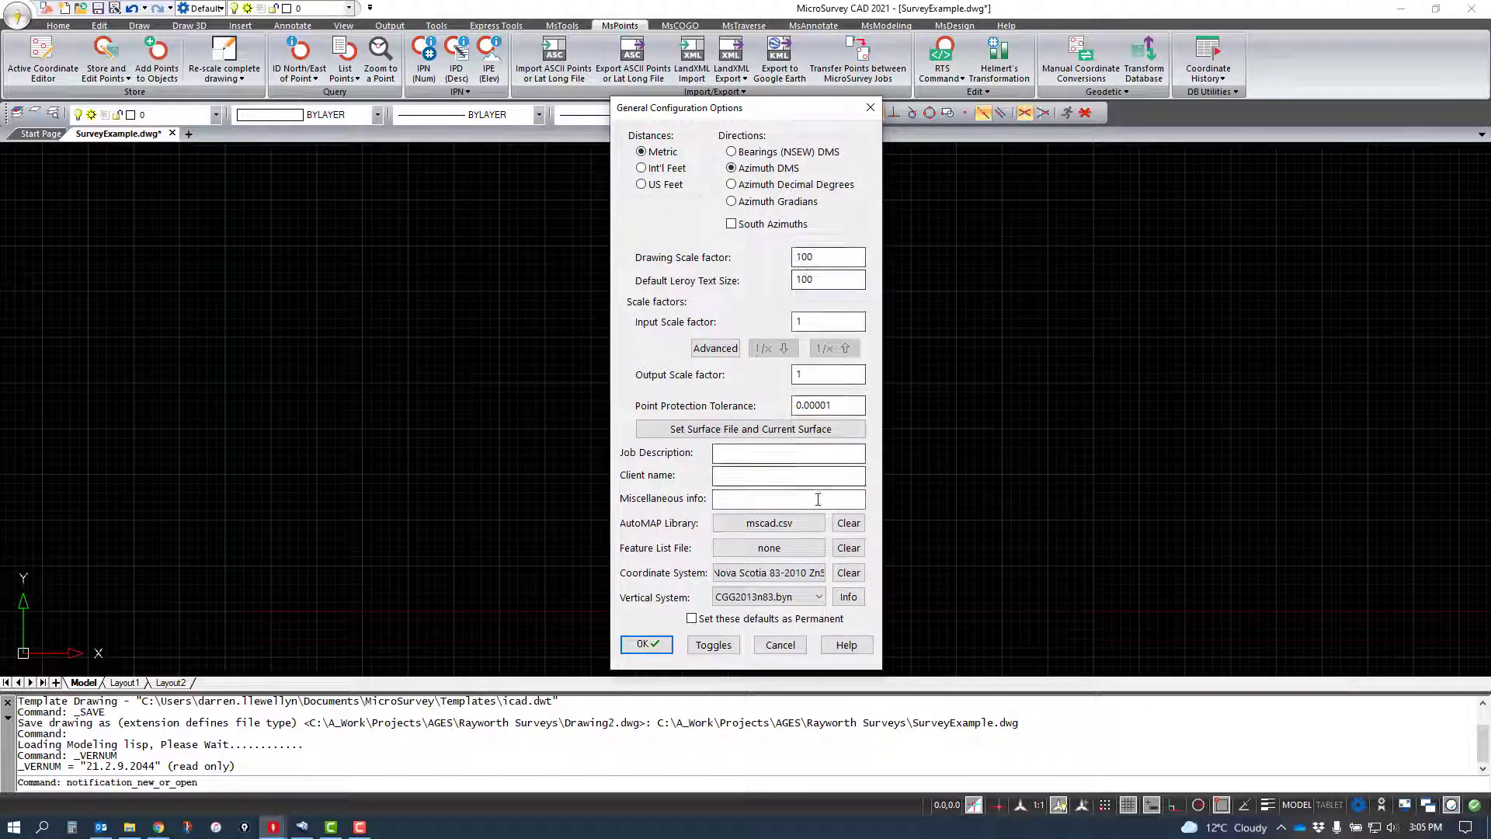
Step: Review the coordinate groups and systems available for the job, closing the coordinate transformation settings without changes
left_click(814, 579)
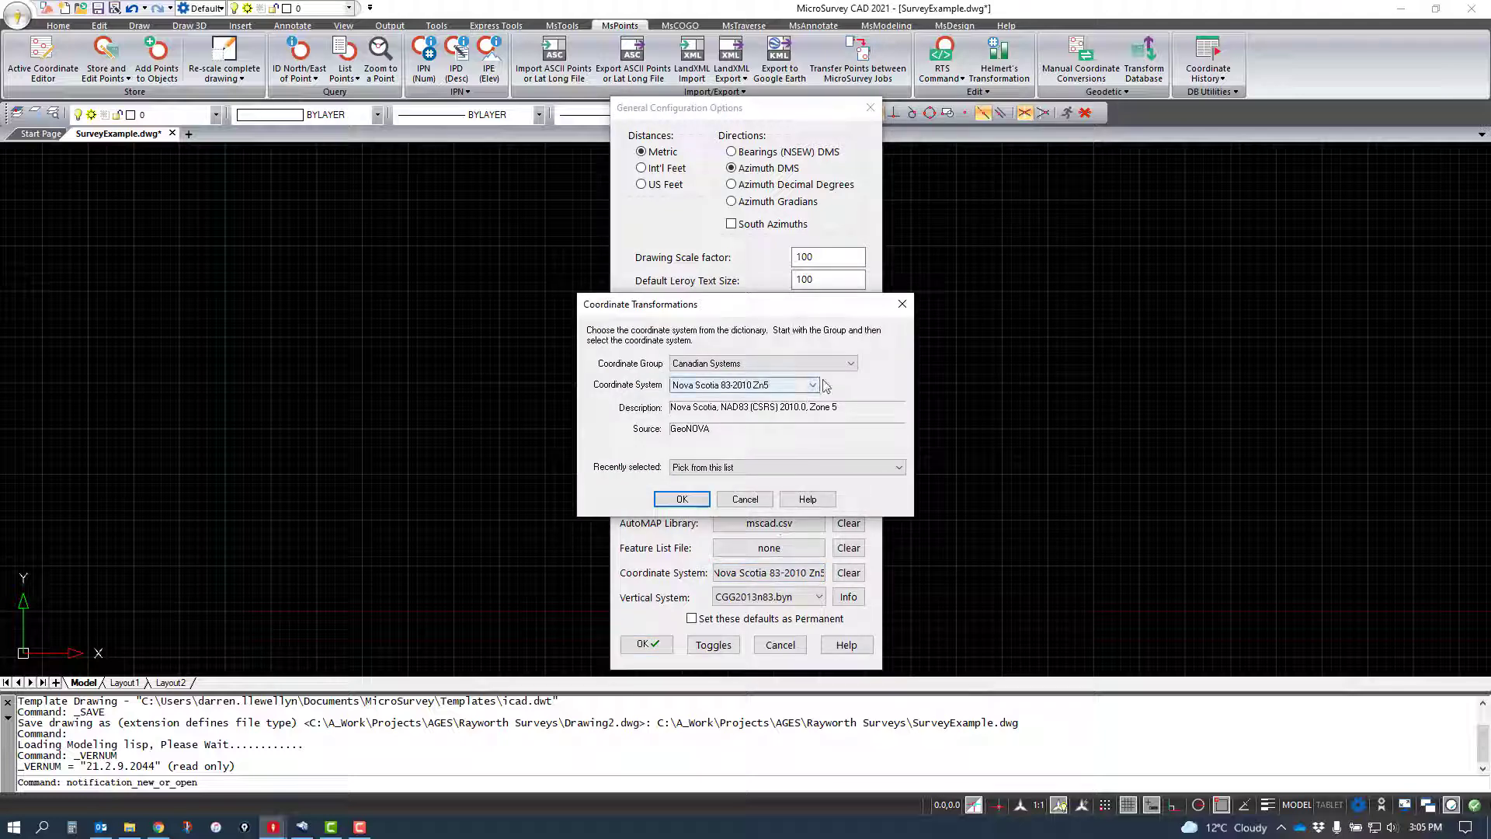
left_click(853, 363)
left_click(870, 347)
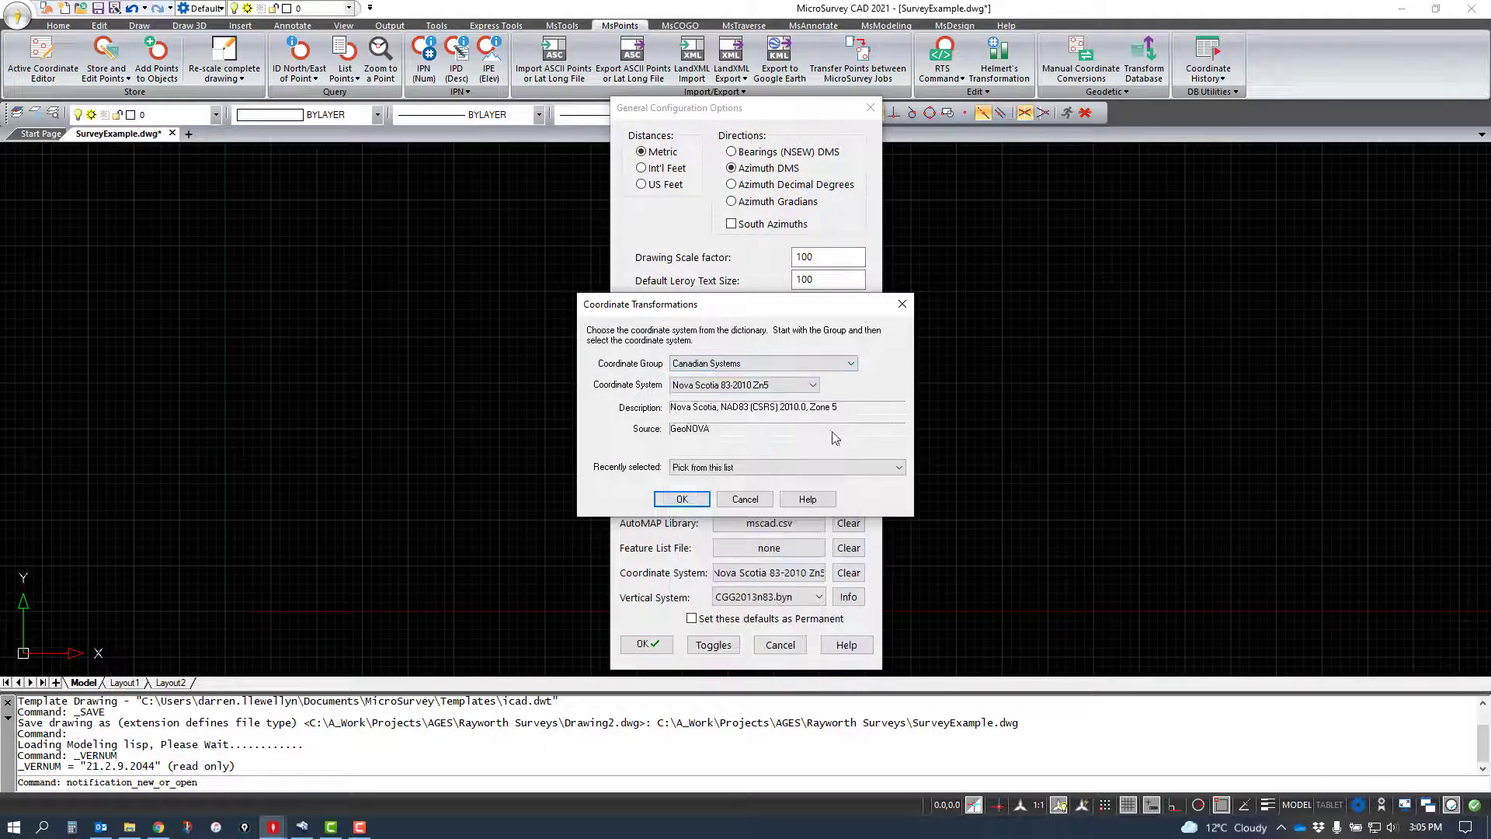
left_click(745, 498)
Step: Check the available vertical systems and look through the mapping folder that holds the geoid and transformation files
left_click(818, 597)
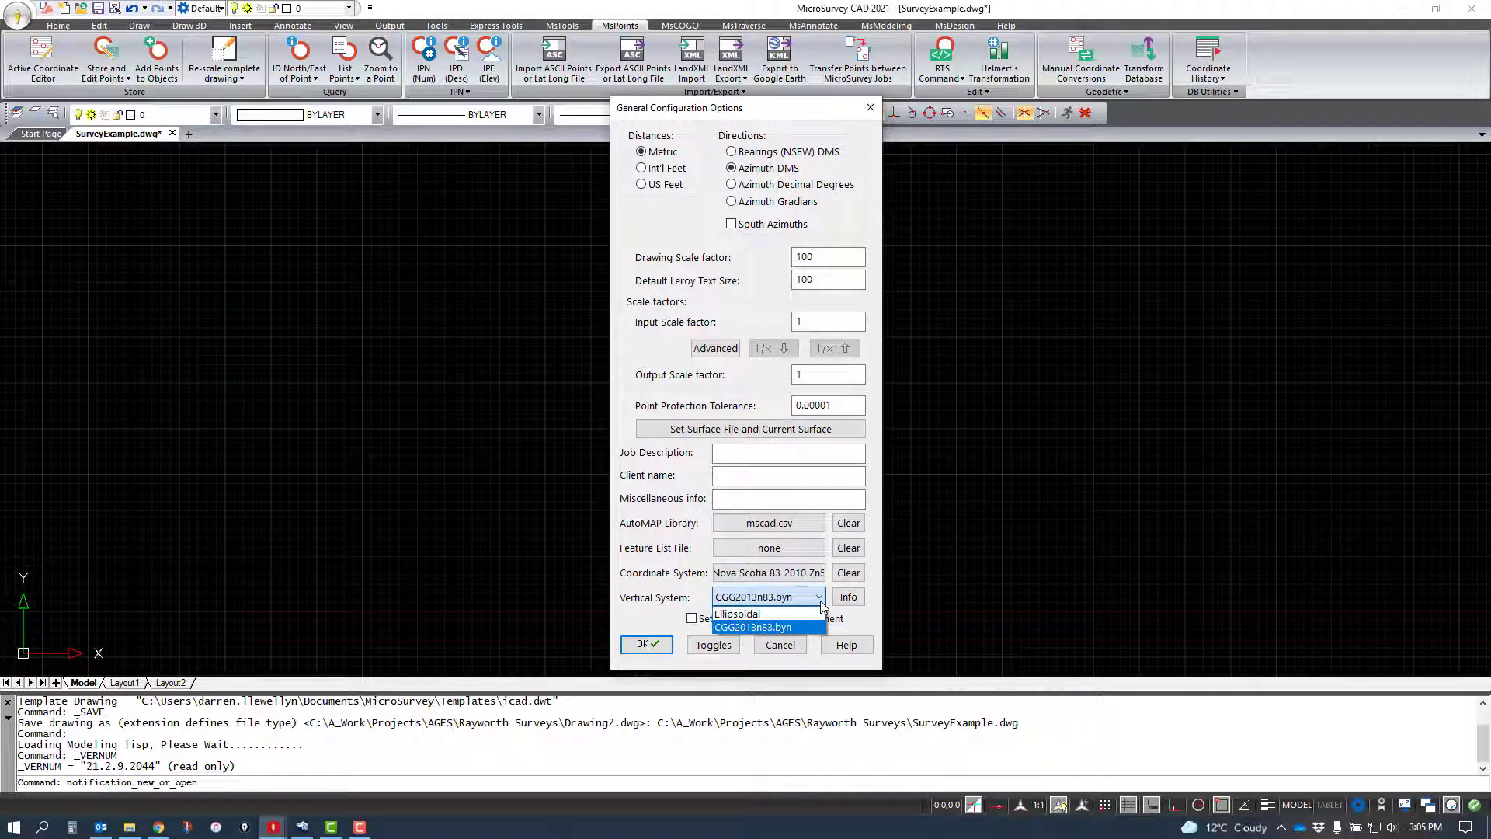
left_click(854, 599)
left_click(849, 597)
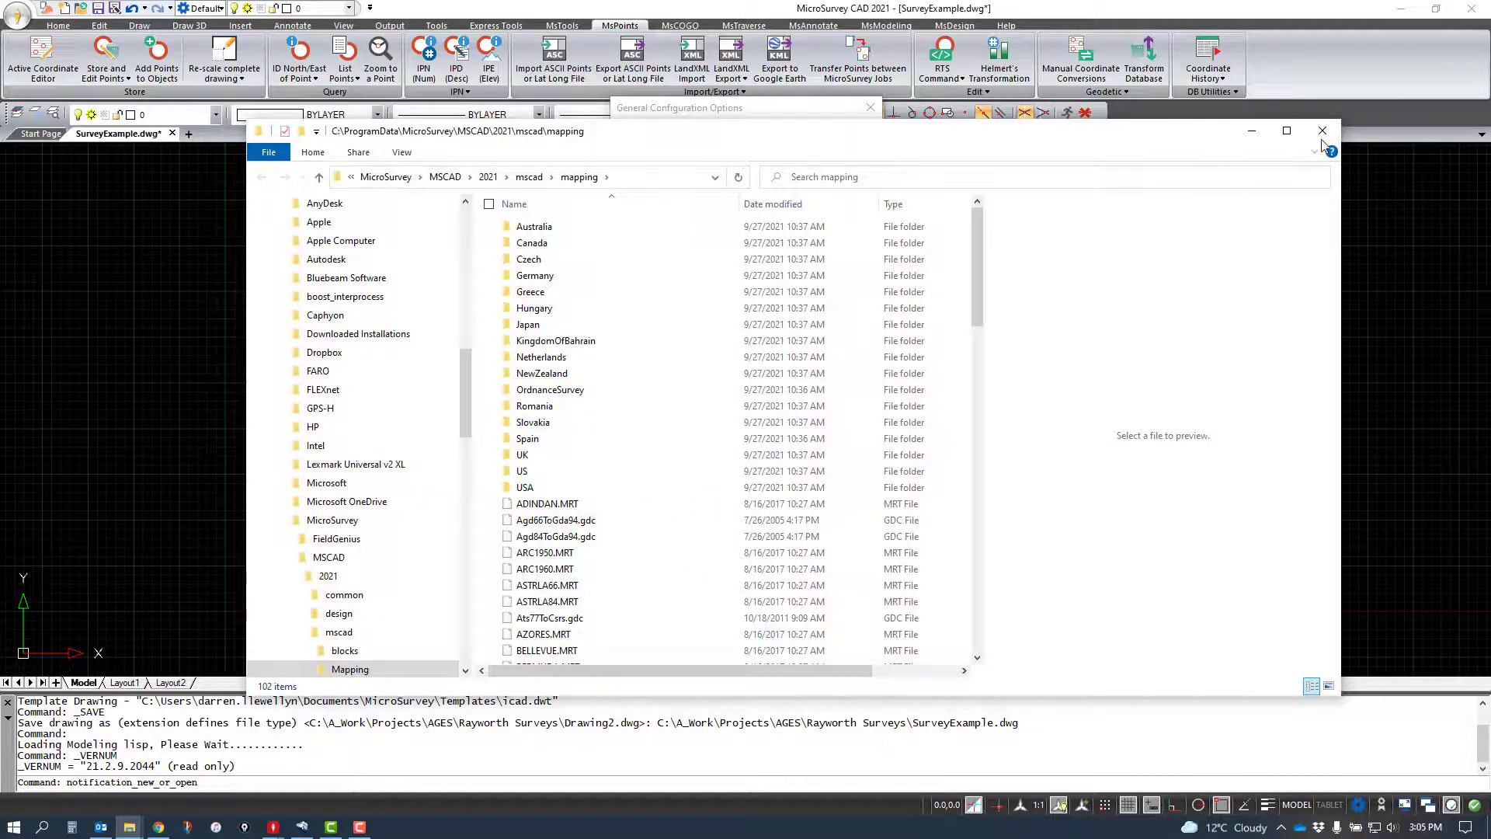
left_click(1323, 131)
left_click(891, 458)
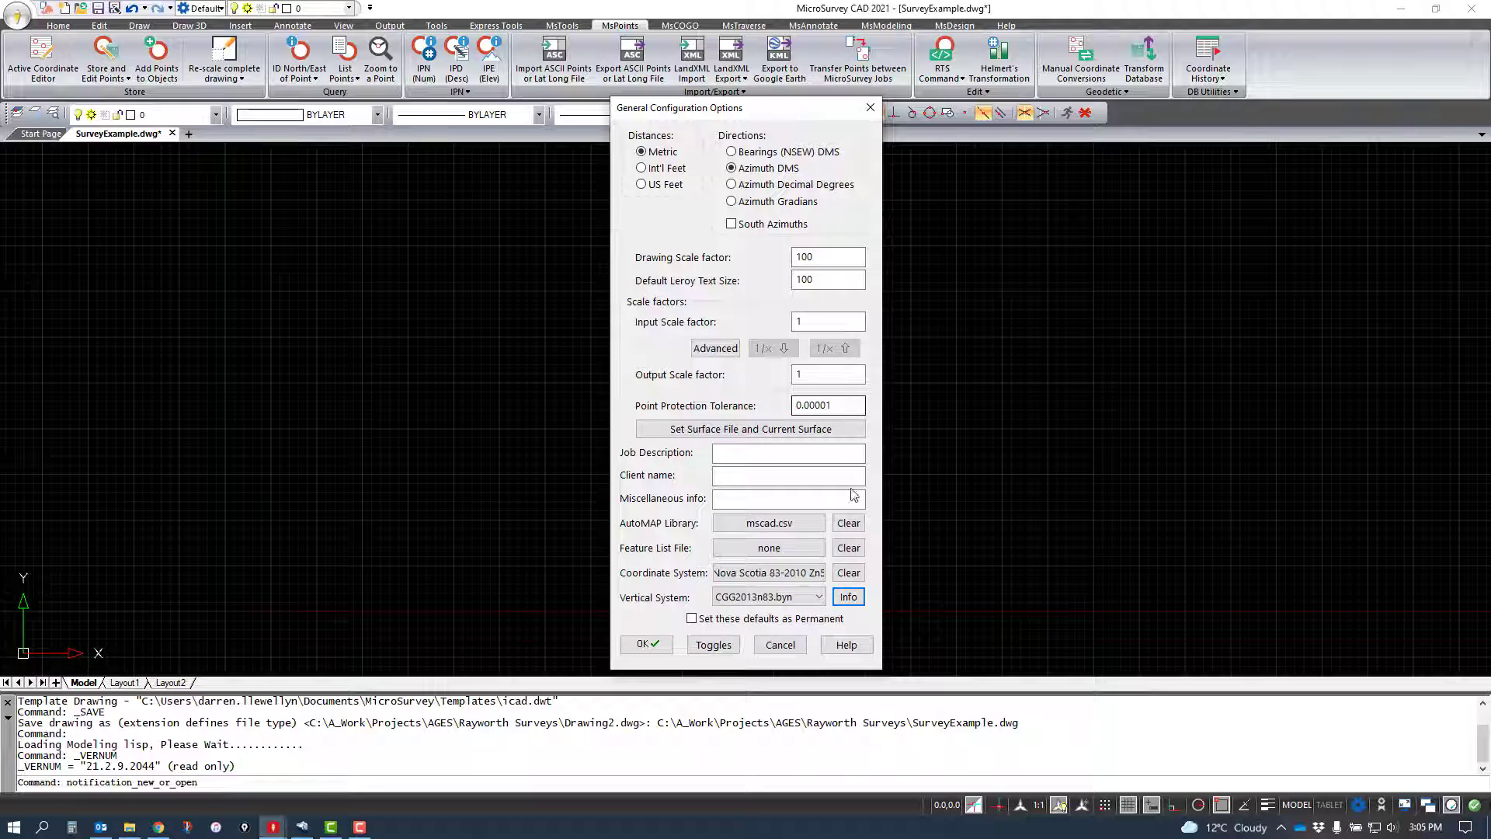
left_click(817, 597)
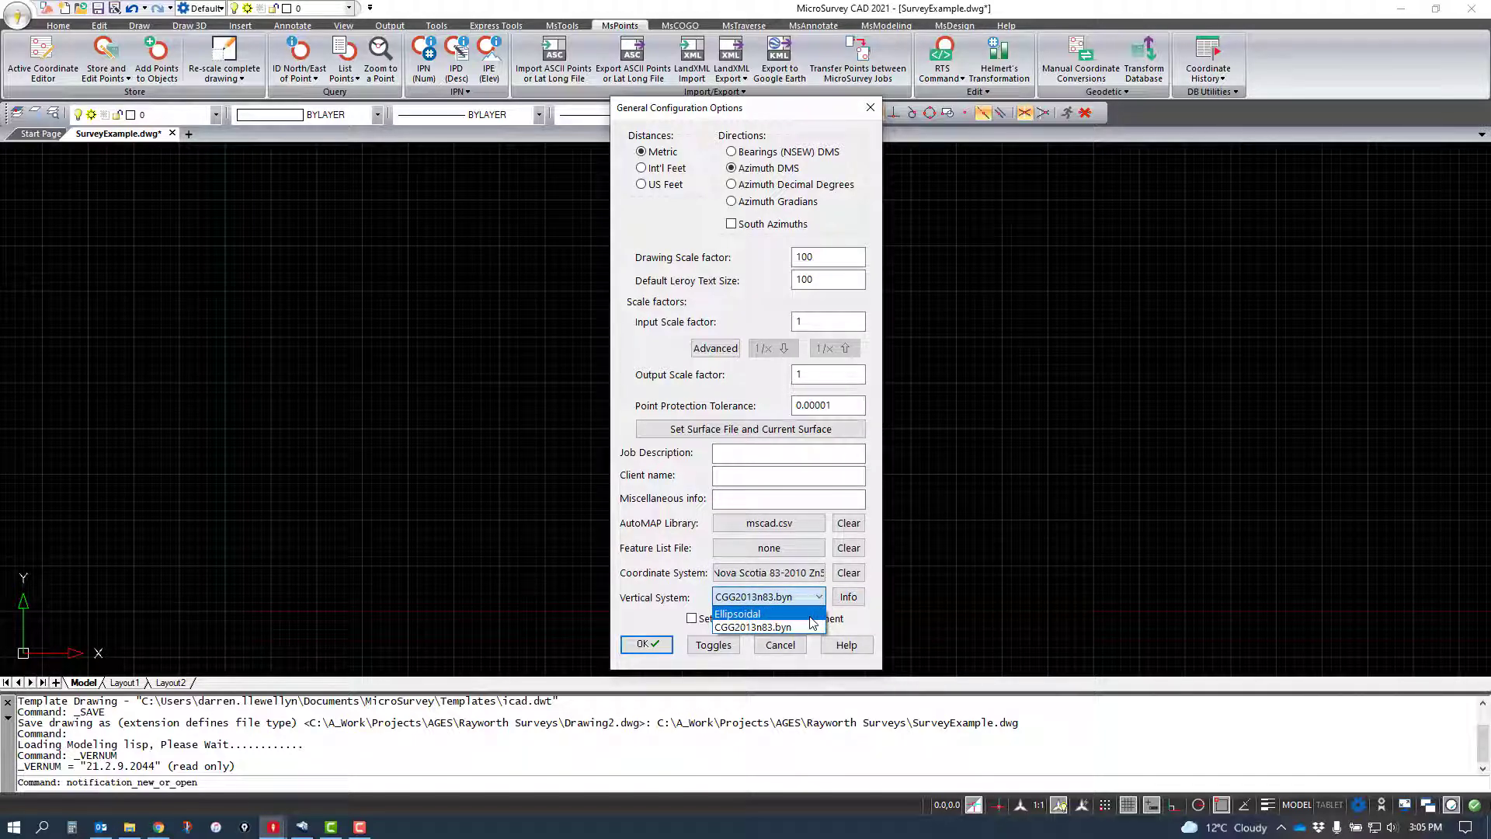
left_click(663, 602)
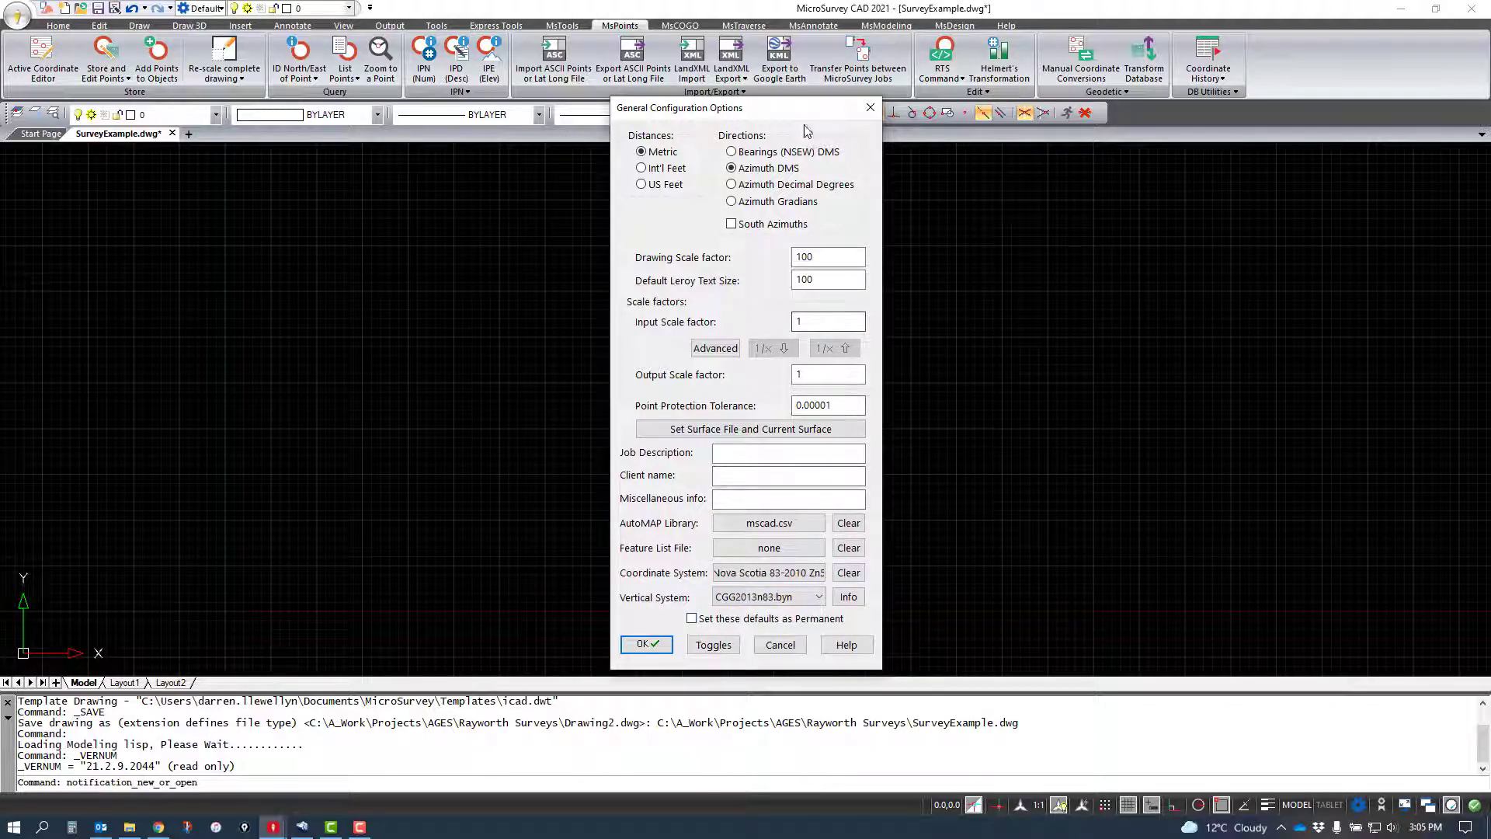
Step: Set the drawing scale factor and default Leroy text size to 1000, and the point protection tolerance to 0.001
left_click_drag(811, 115, 767, 76)
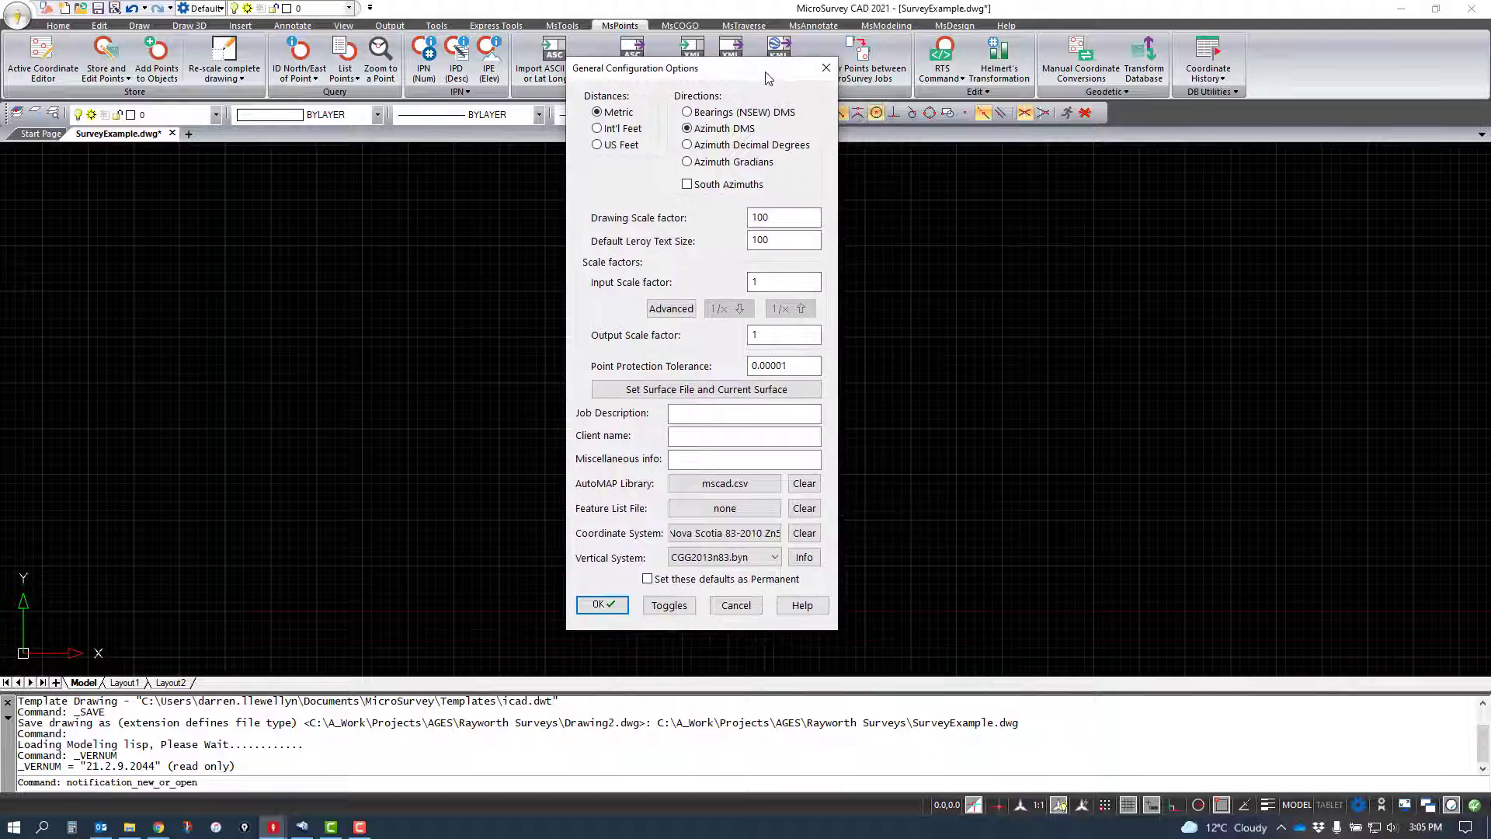
left_click(783, 216)
type("0")
left_click(788, 240)
left_click_drag(764, 84, 741, 96)
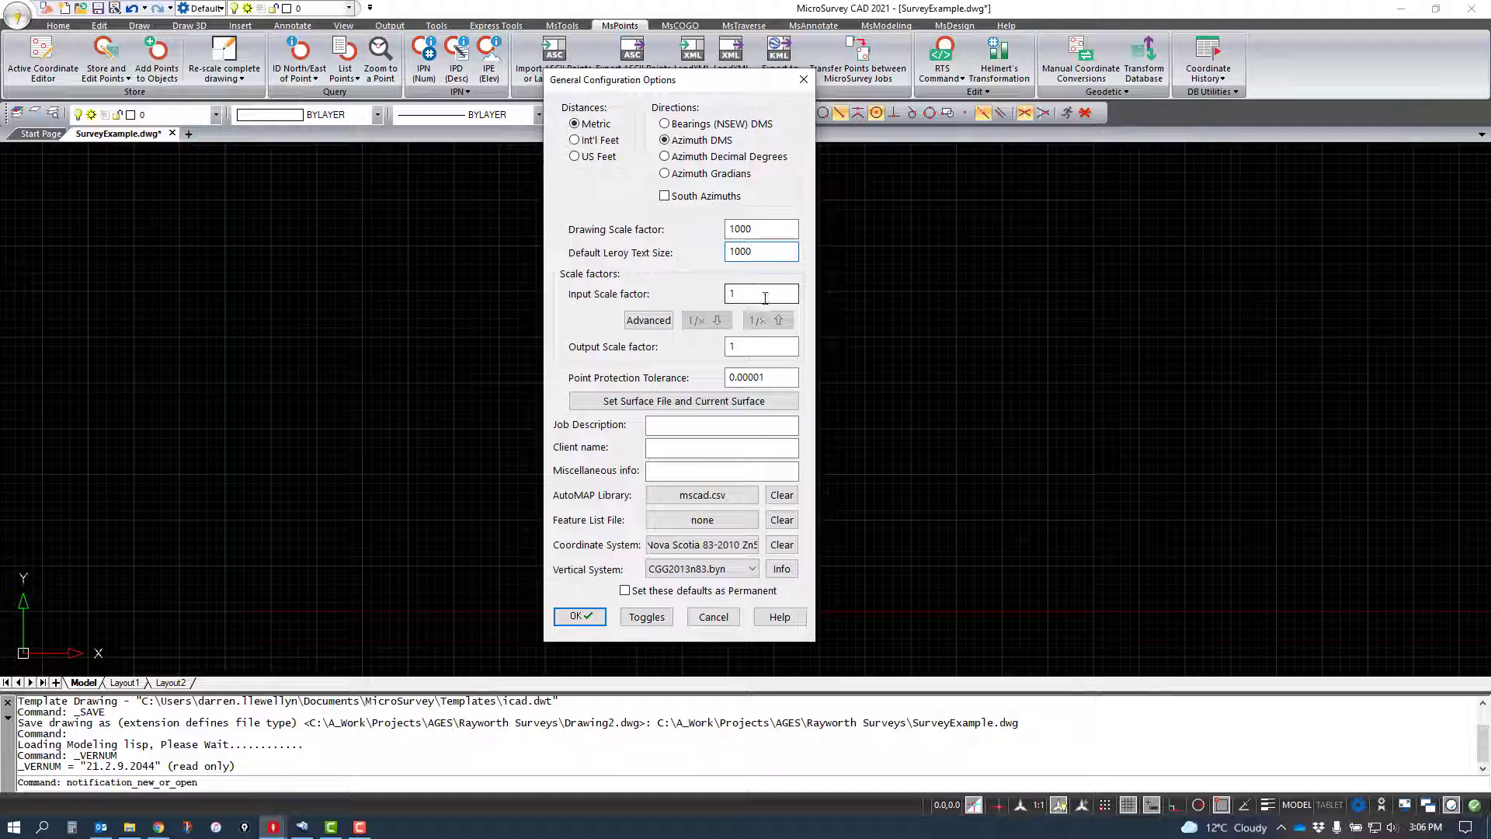
left_click(773, 378)
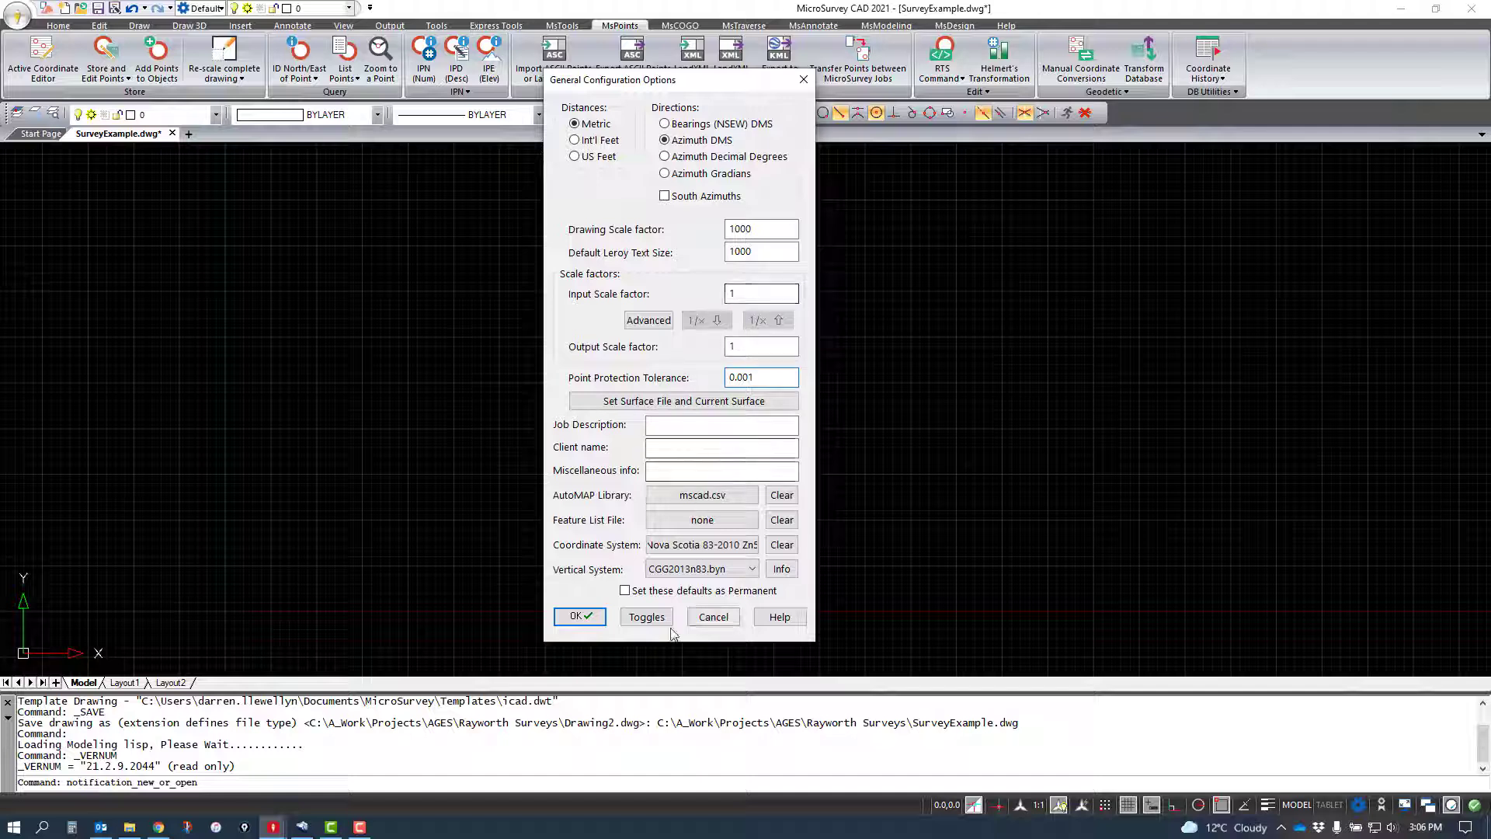
Step: Save the configuration as permanent defaults, with job description SurveyWorkTest and client name ABC
left_click(625, 591)
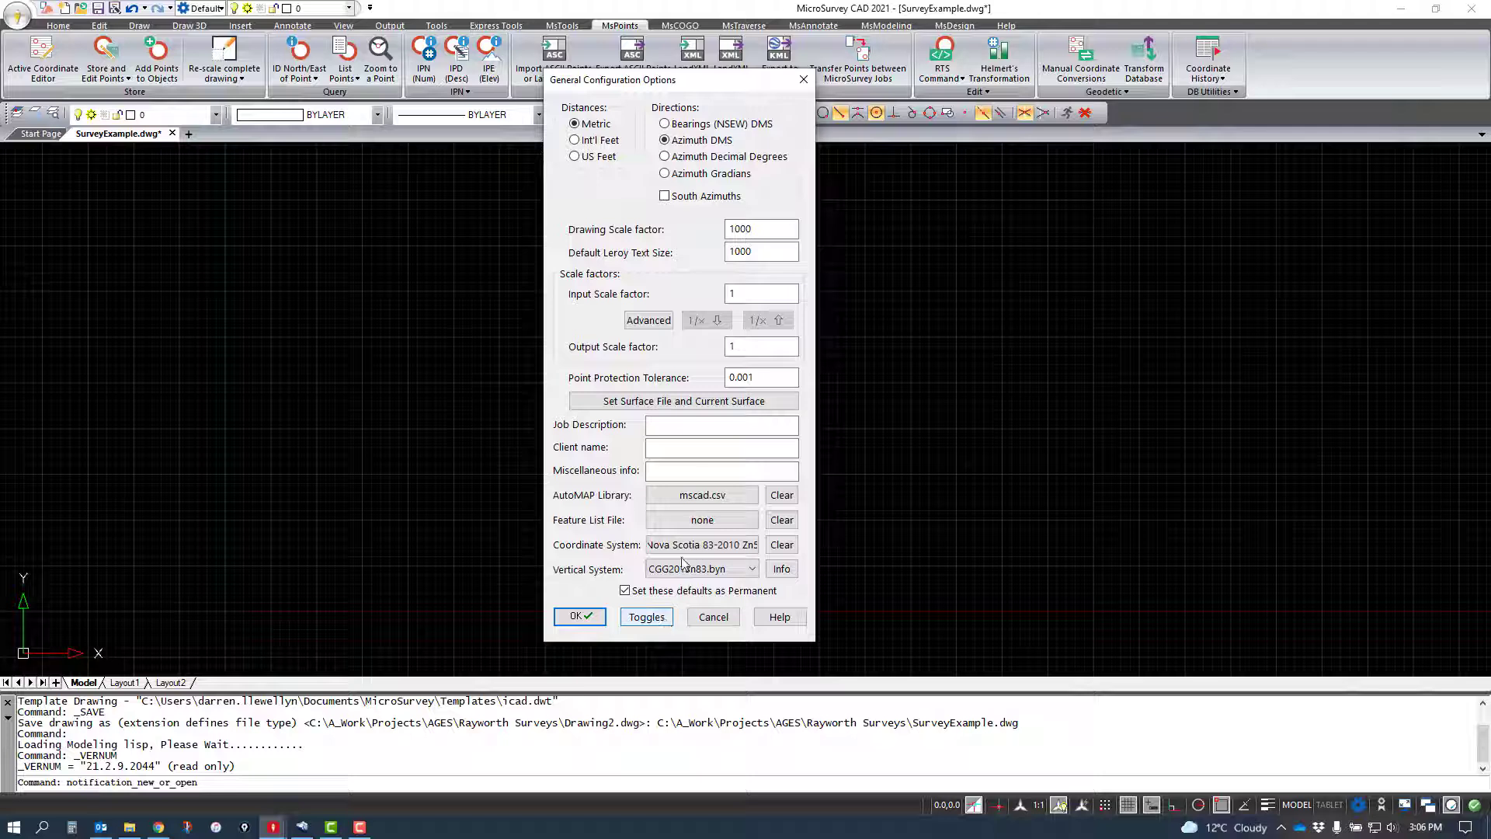
left_click(679, 421)
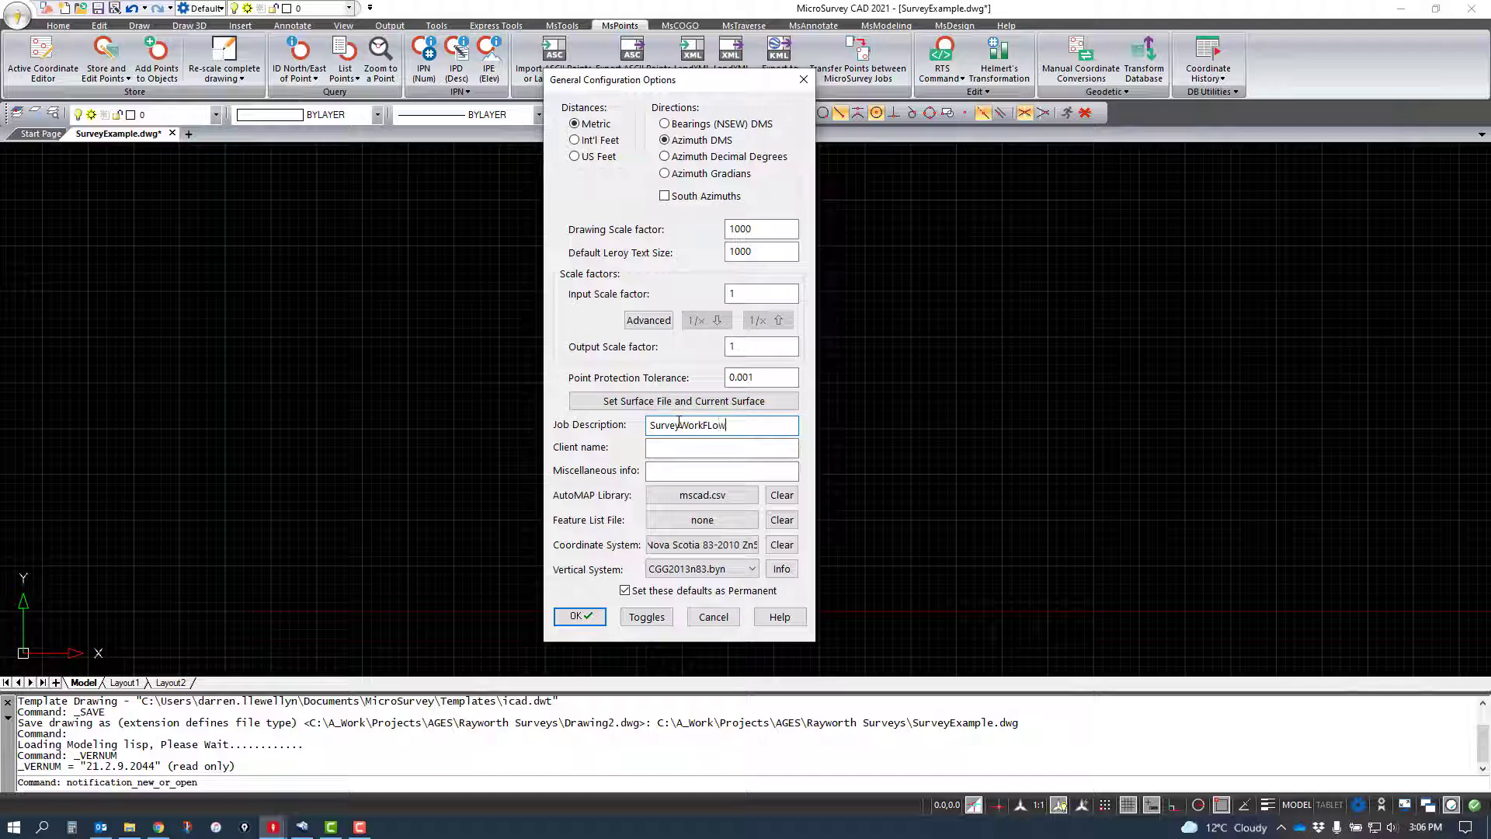
key("BackSpace")
key("BackSpace")
left_click(677, 446)
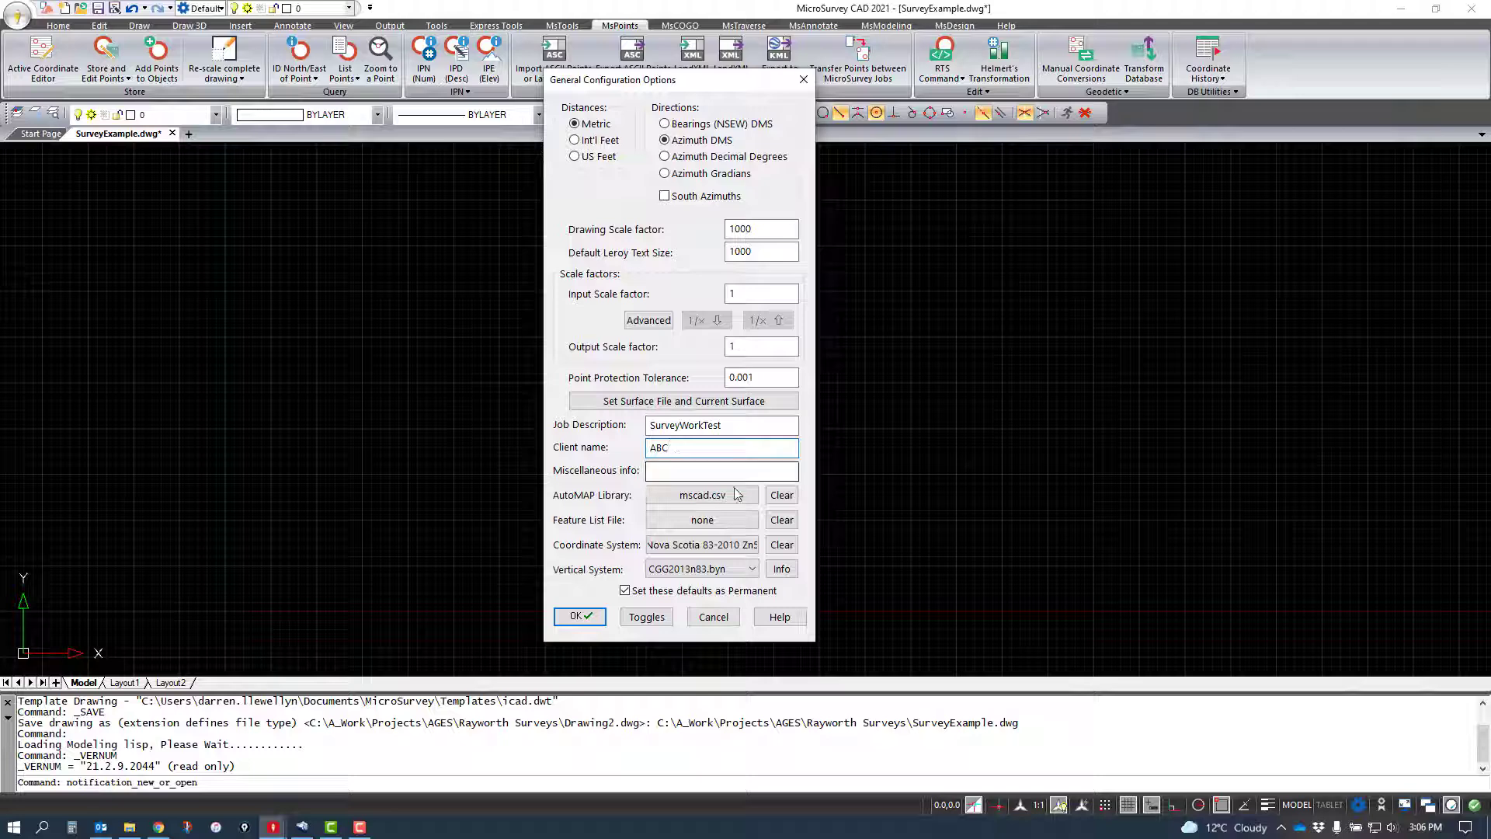
key("Return")
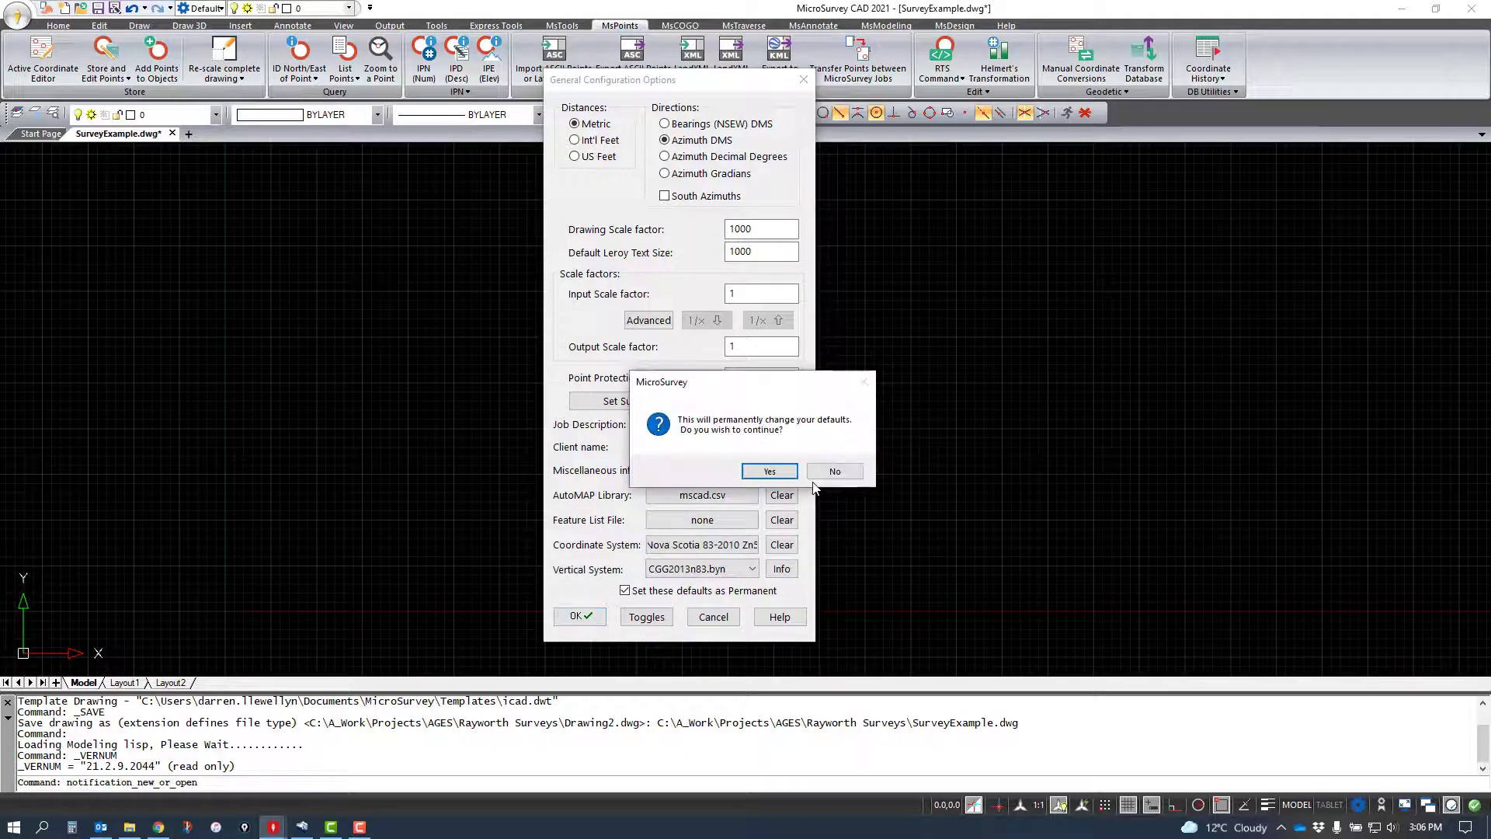
left_click(784, 472)
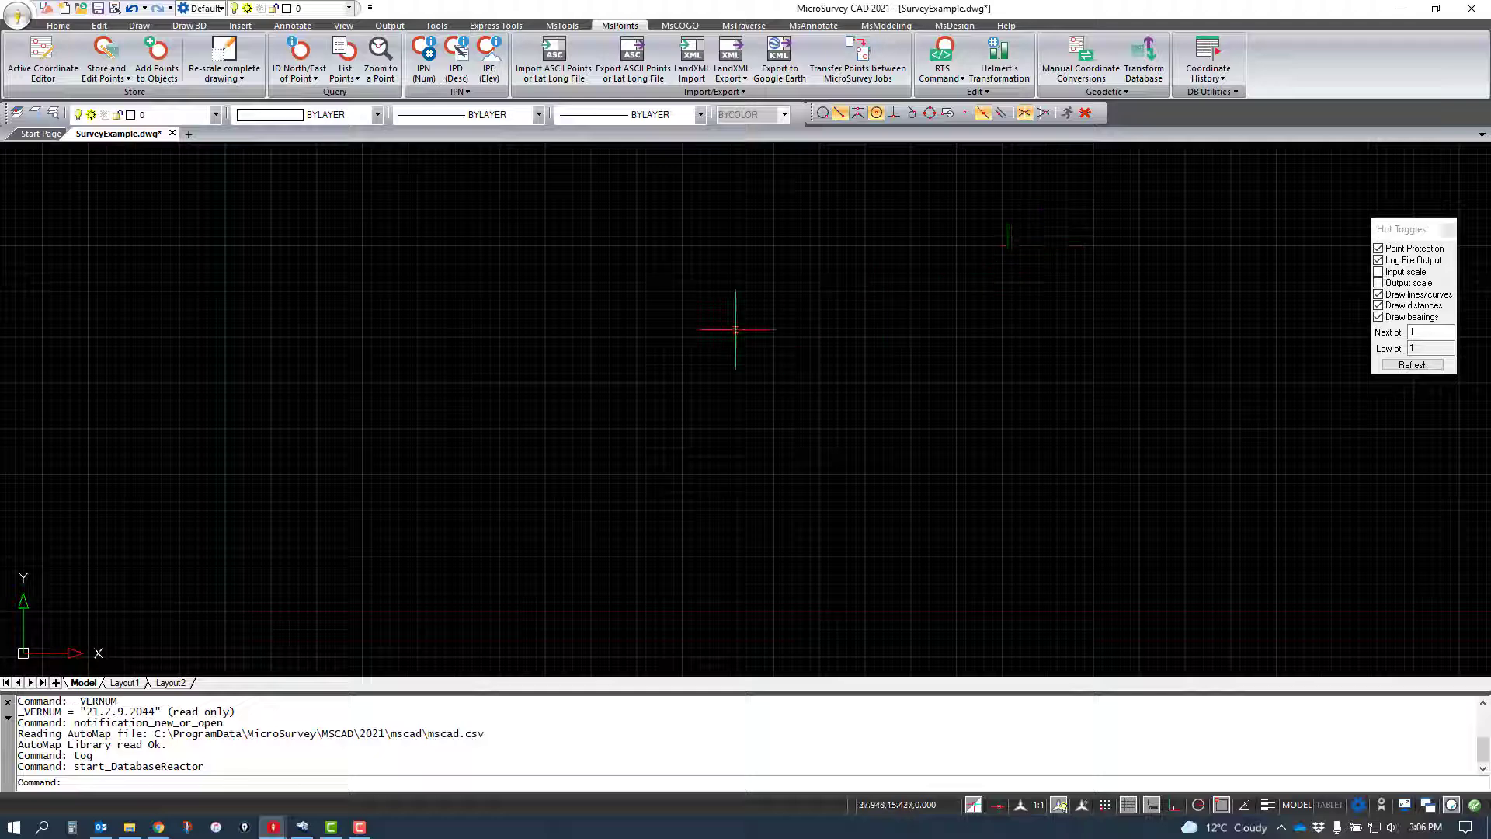
Step: Examine the supported raw data file import formats and the FieldGenius import options among the traverse tools
left_click(745, 26)
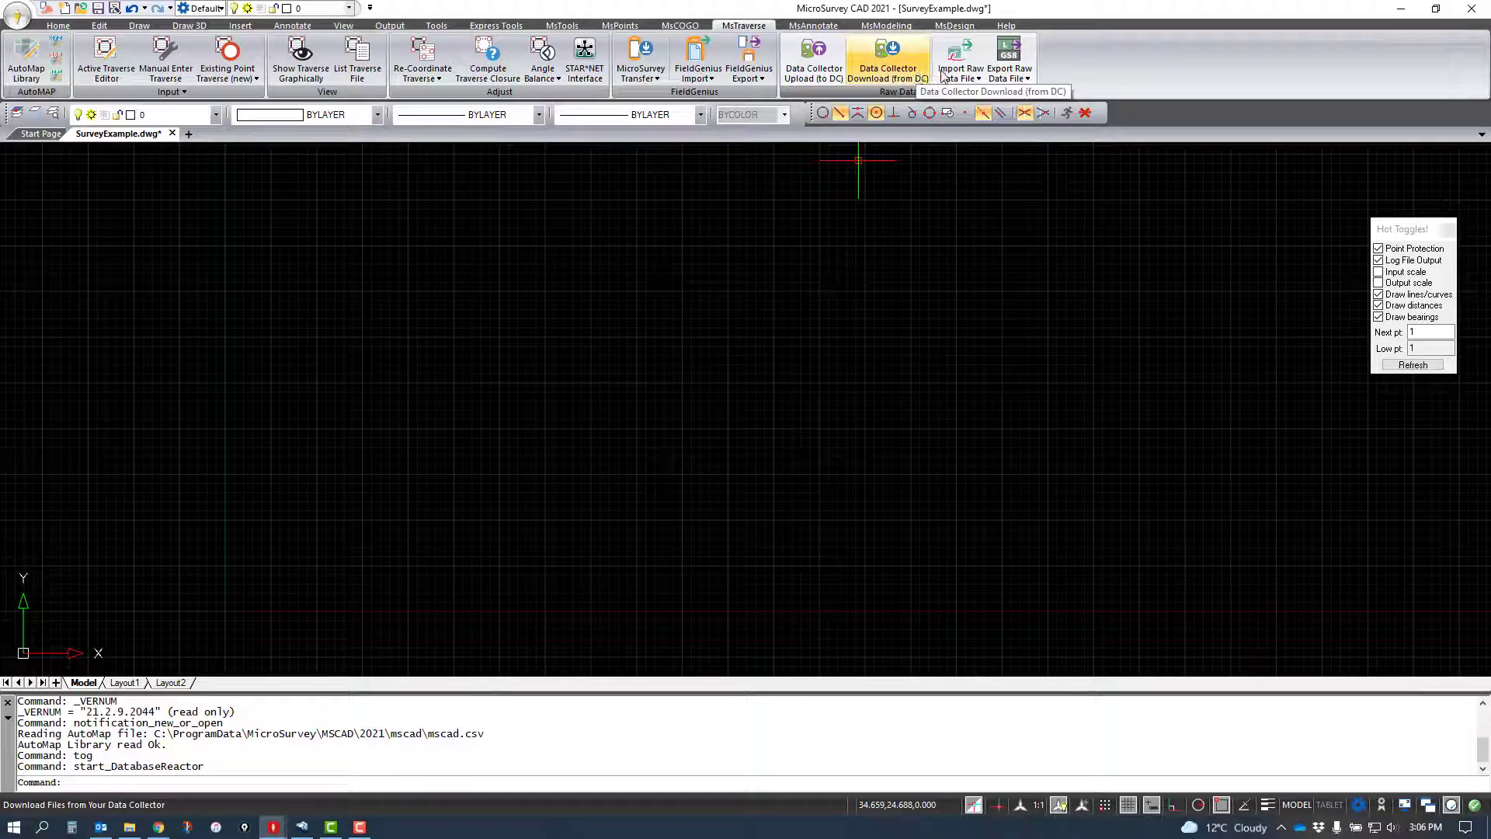
left_click(981, 81)
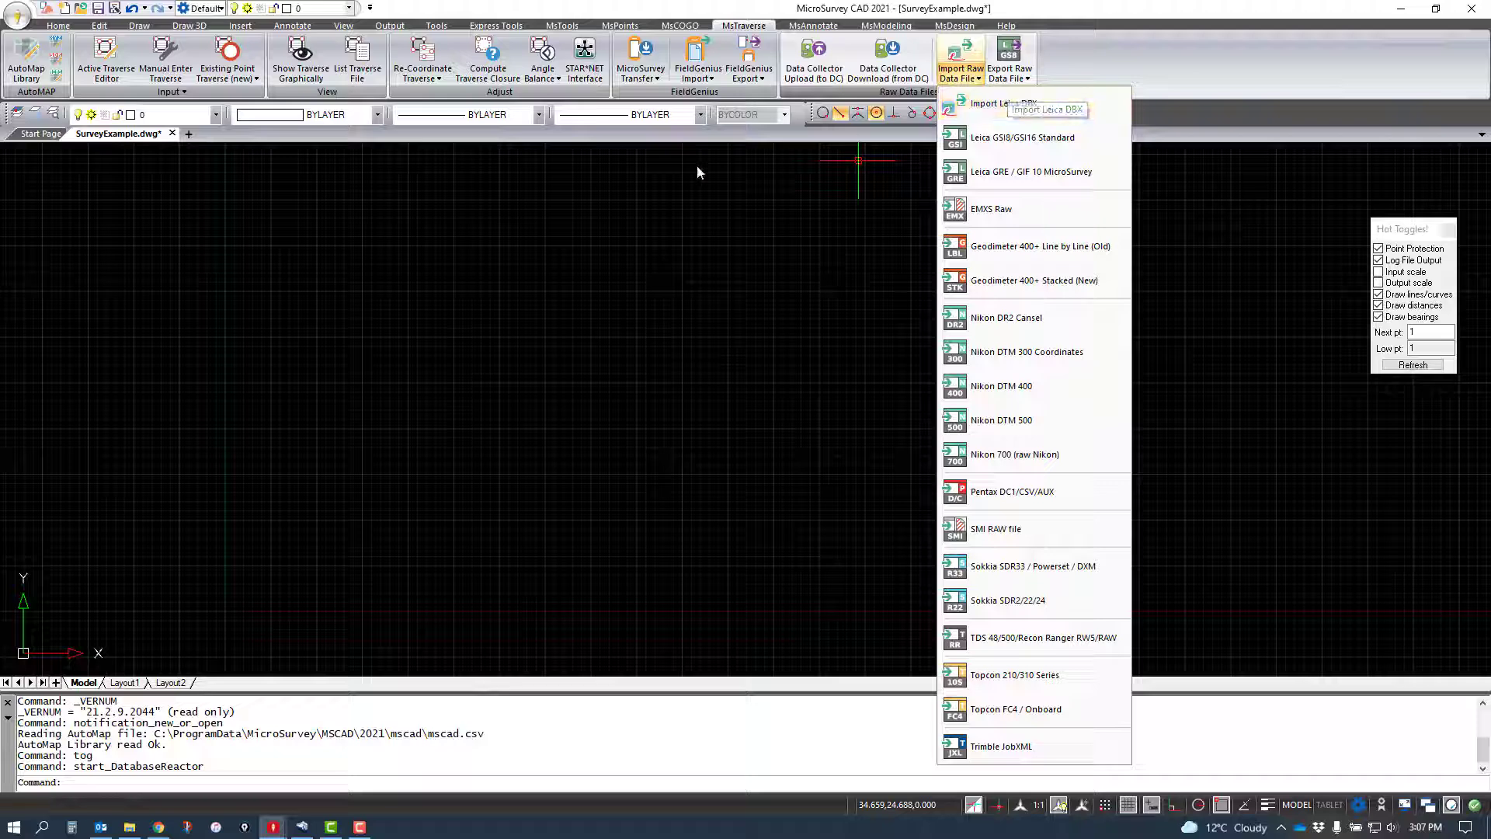
left_click(655, 194)
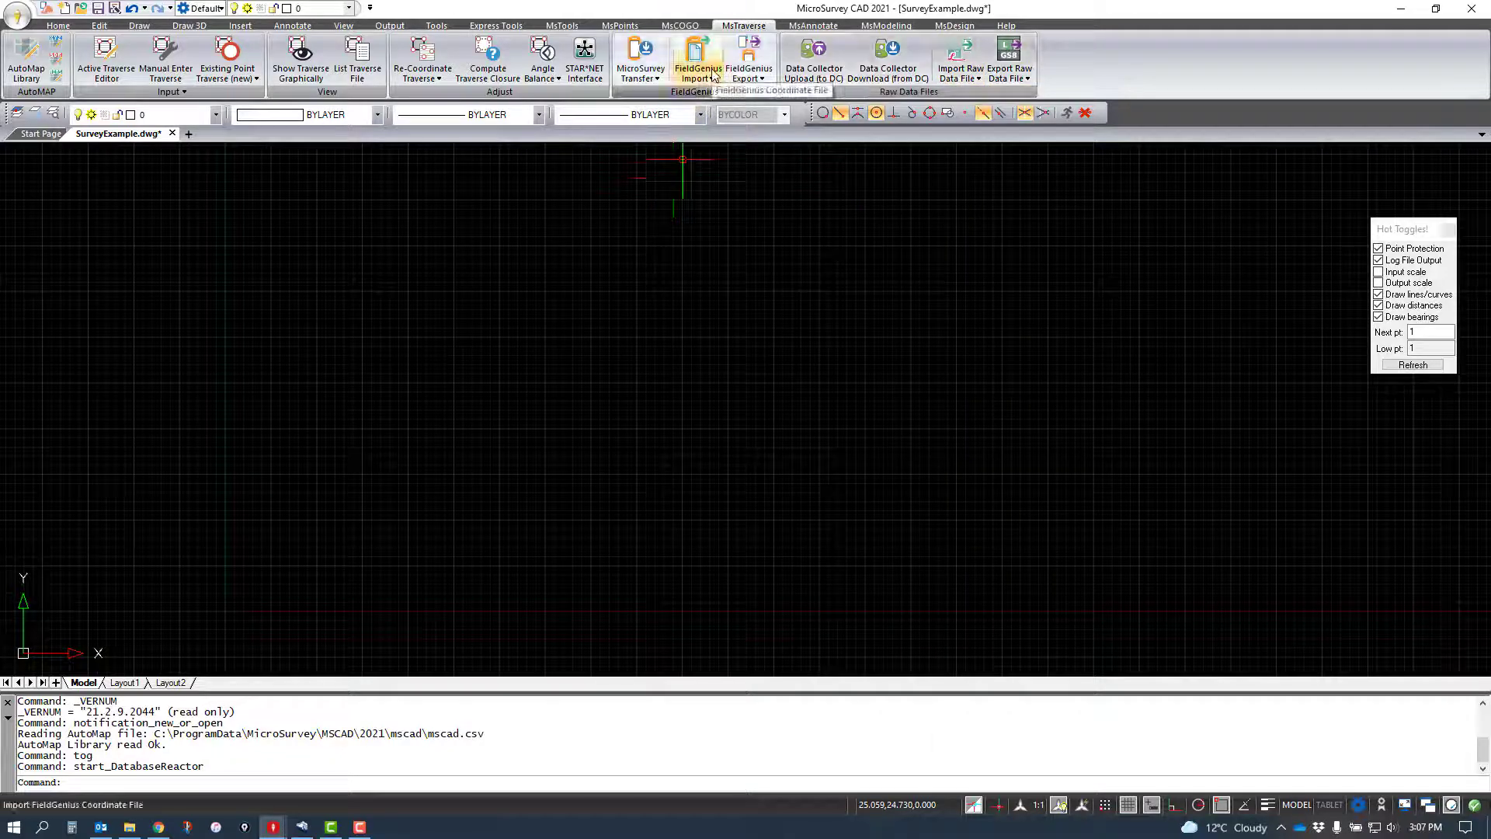
left_click(714, 79)
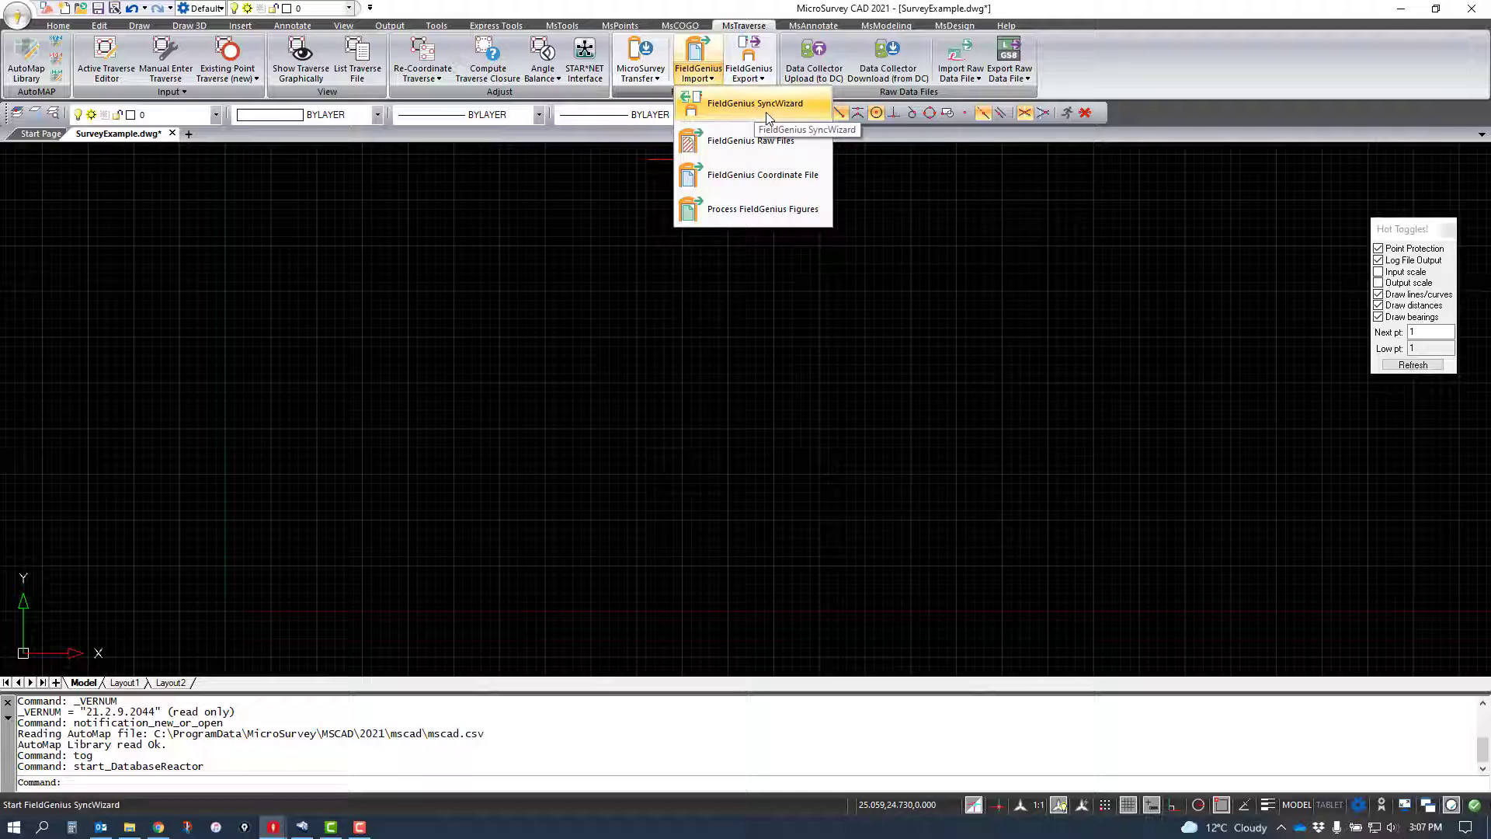
left_click(638, 171)
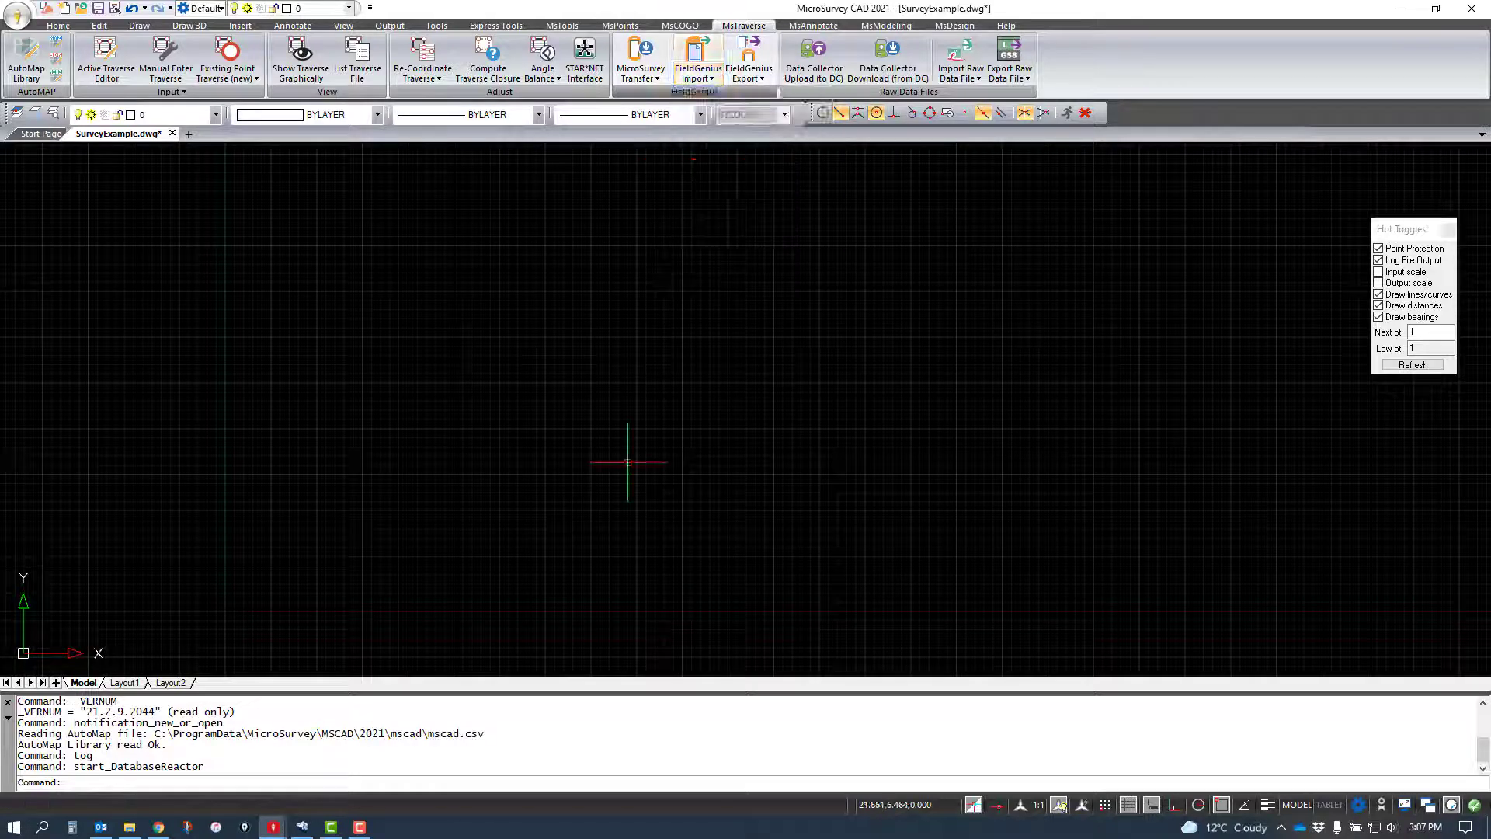
Step: Launch FieldGenius in full screen and open the project "D-2492 updated" without connecting an instrument
left_click(303, 827)
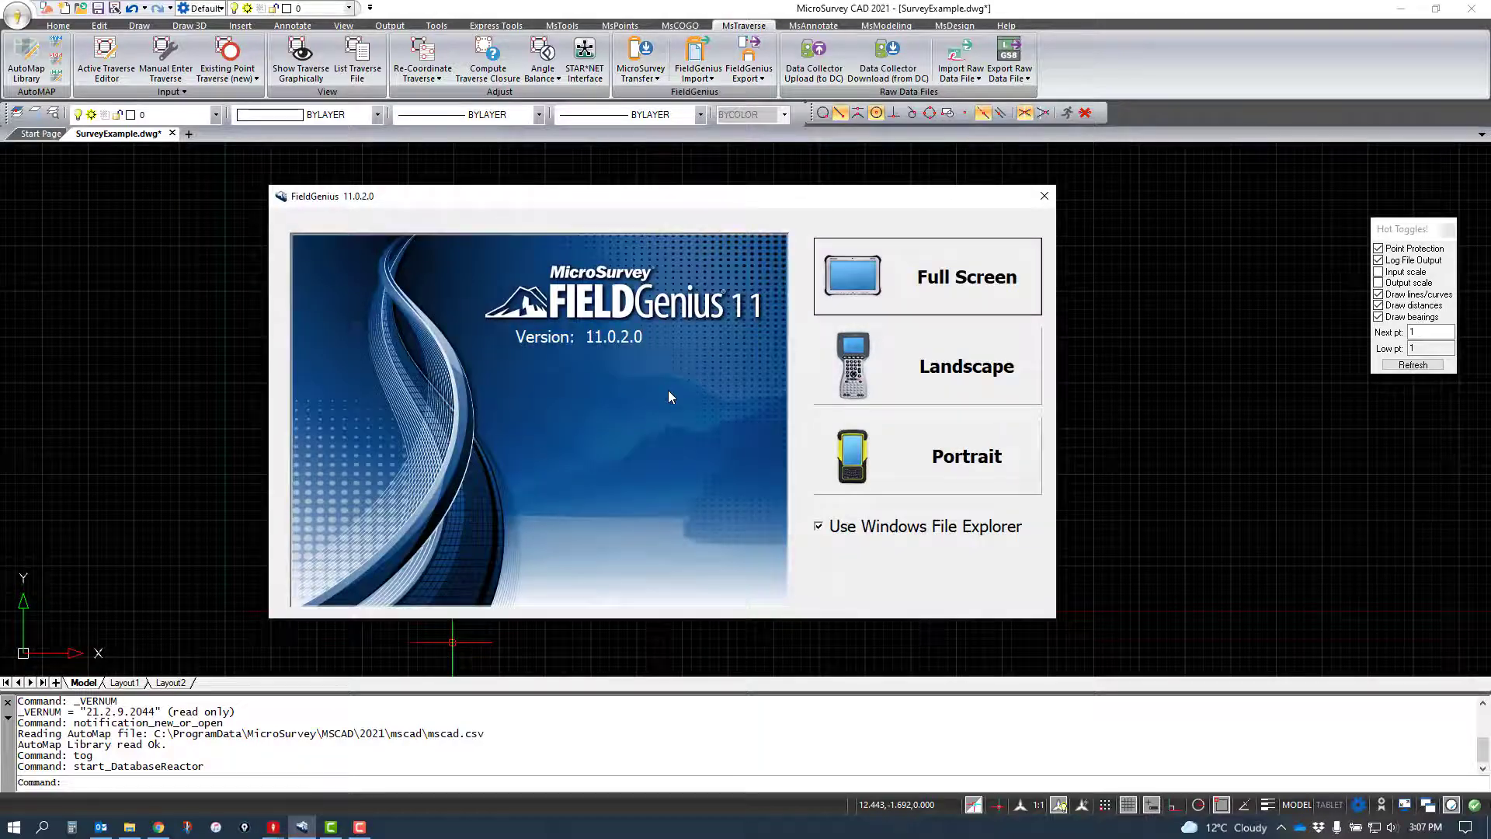
left_click(901, 287)
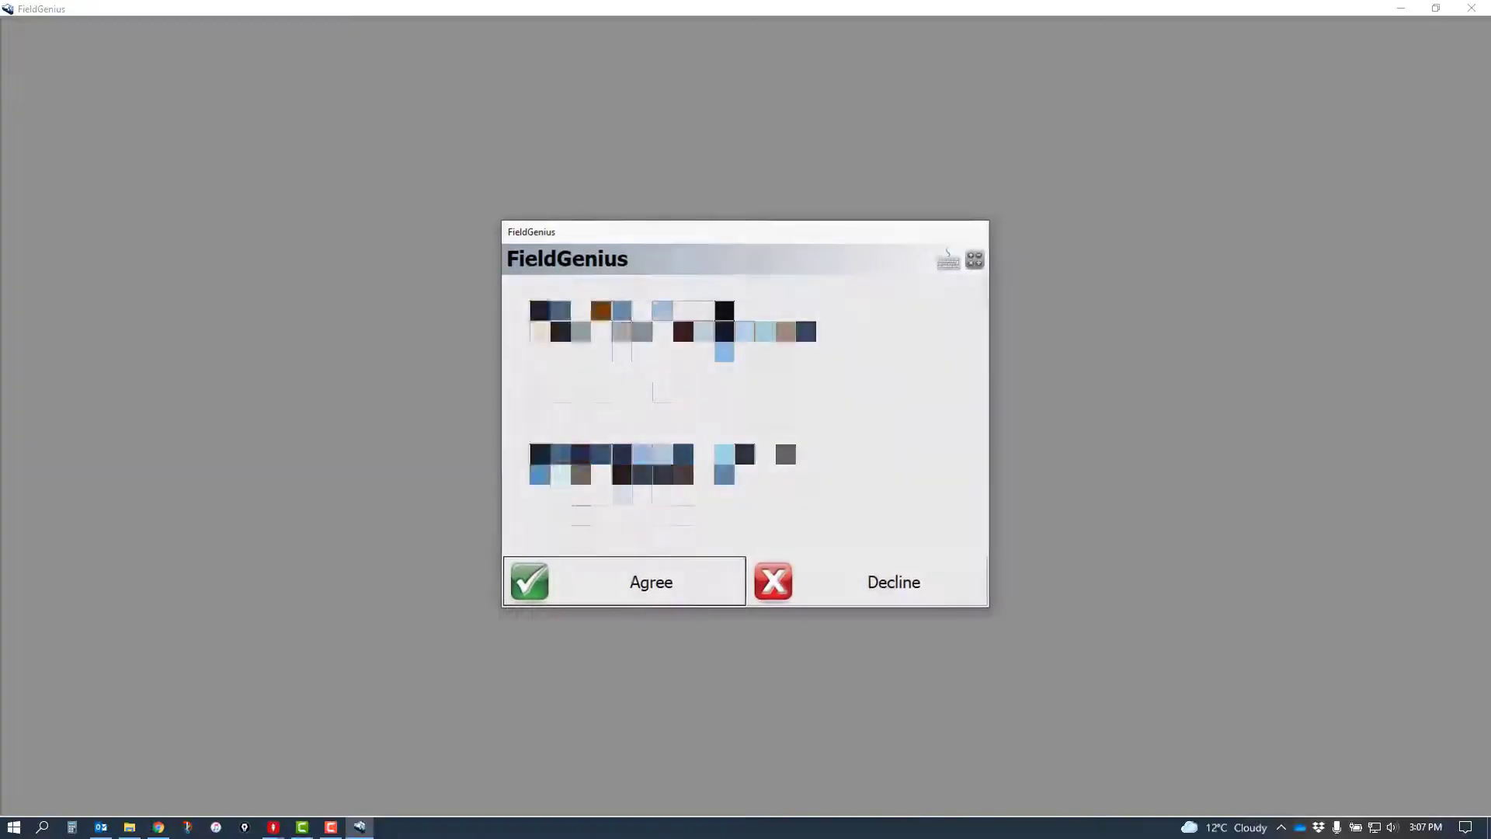
left_click(636, 574)
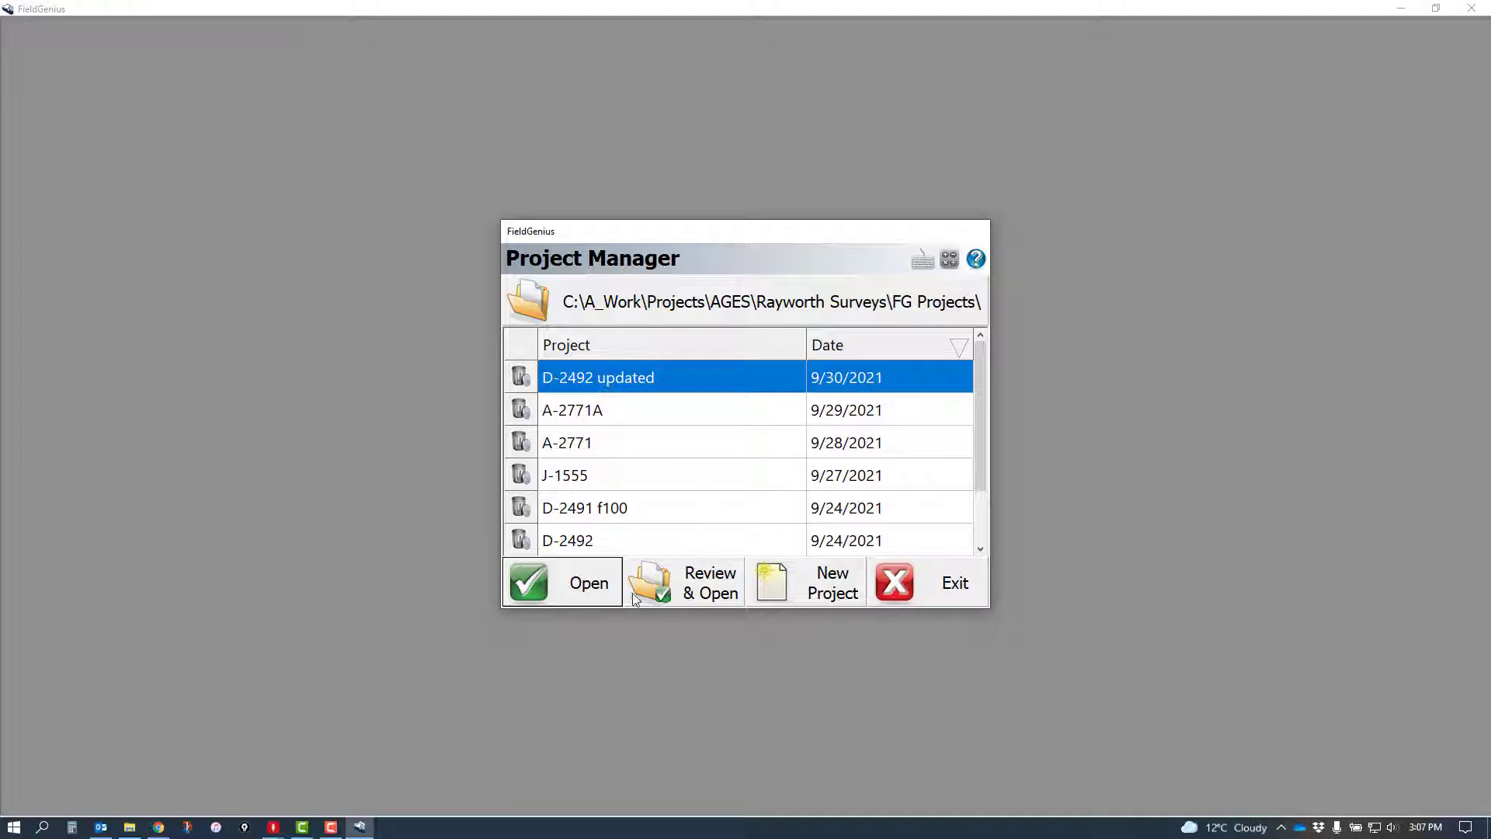
left_click(588, 583)
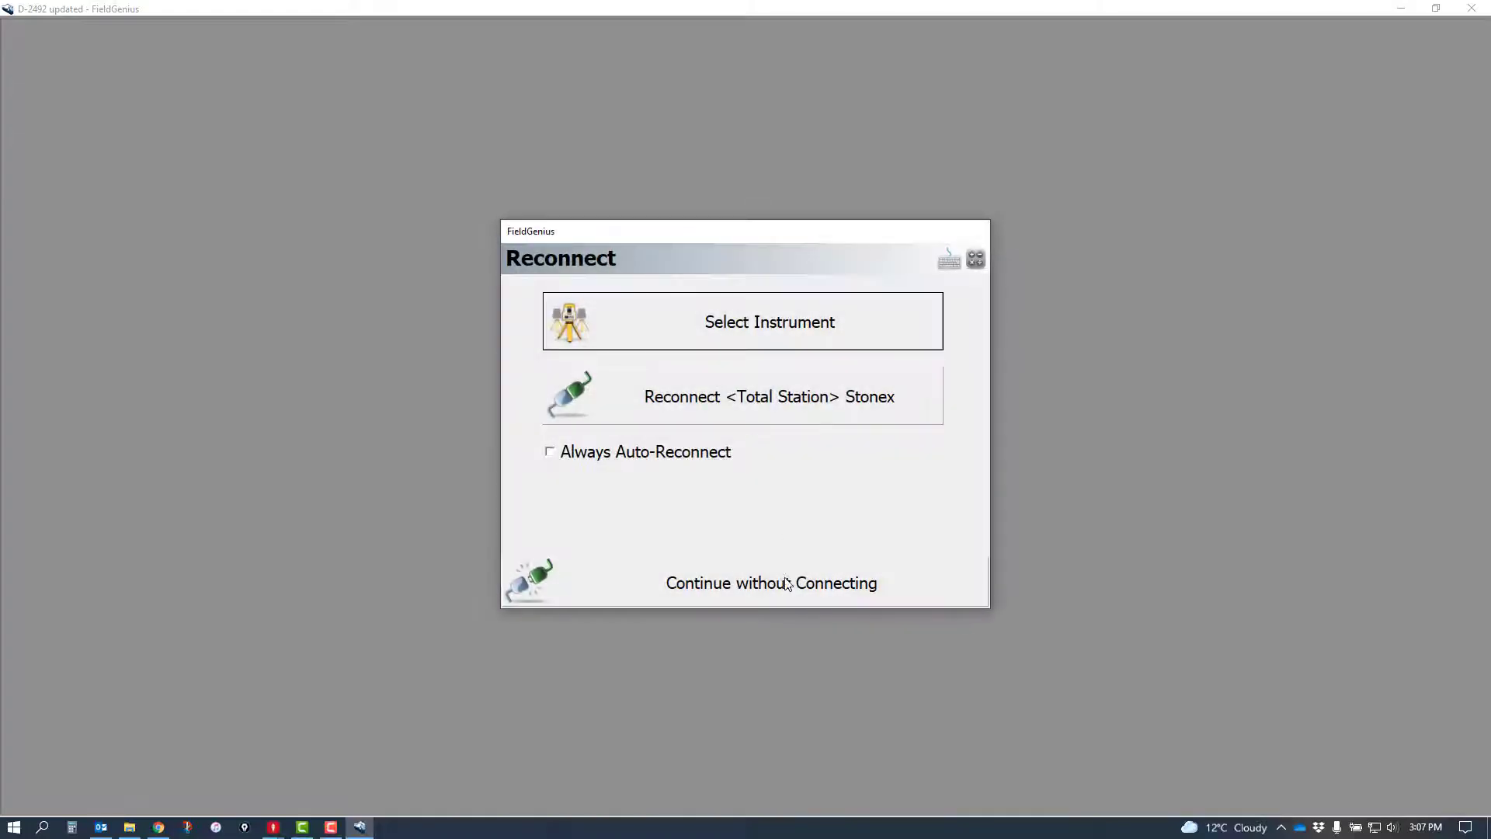
left_click(786, 584)
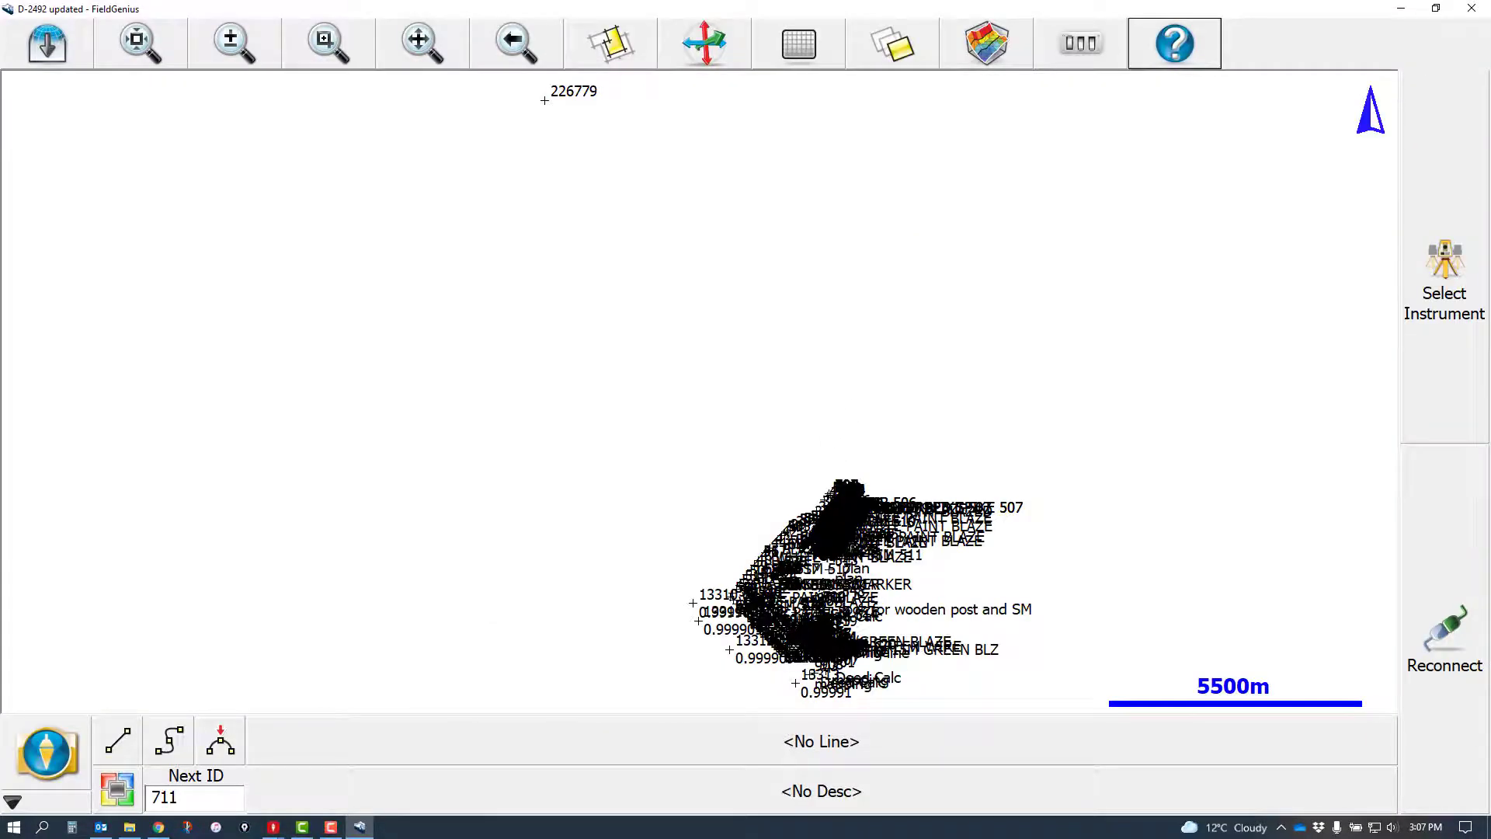
Step: Zoom in on the dense cluster of survey points in the map to inspect the individual BLAZE and TOD points
scroll(846, 523, "up", 2)
scroll(663, 273, "down", 3)
left_click(430, 54)
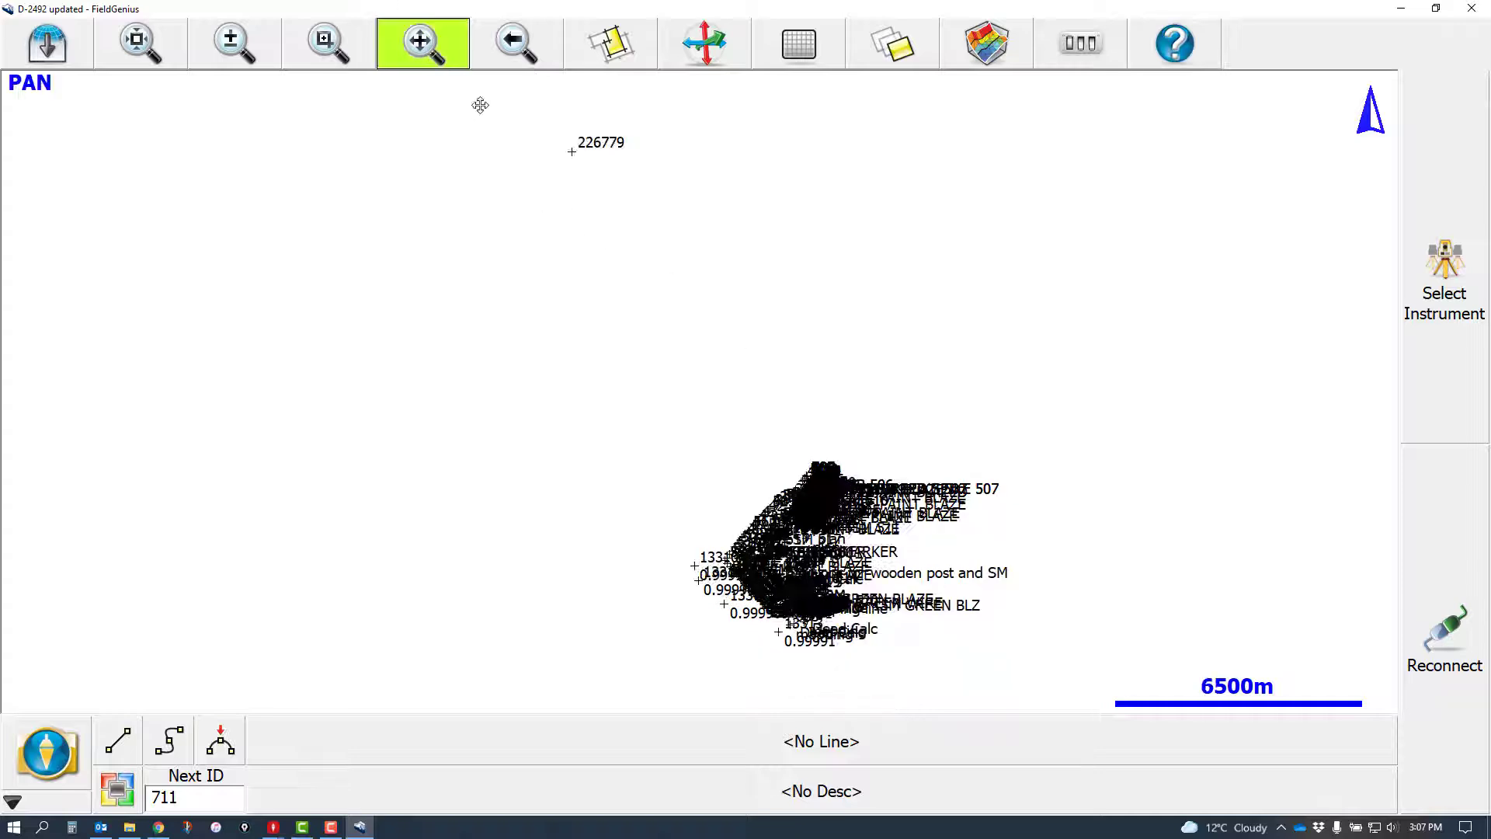
left_click(330, 48)
left_click_drag(791, 455, 883, 514)
left_click_drag(170, 212, 471, 427)
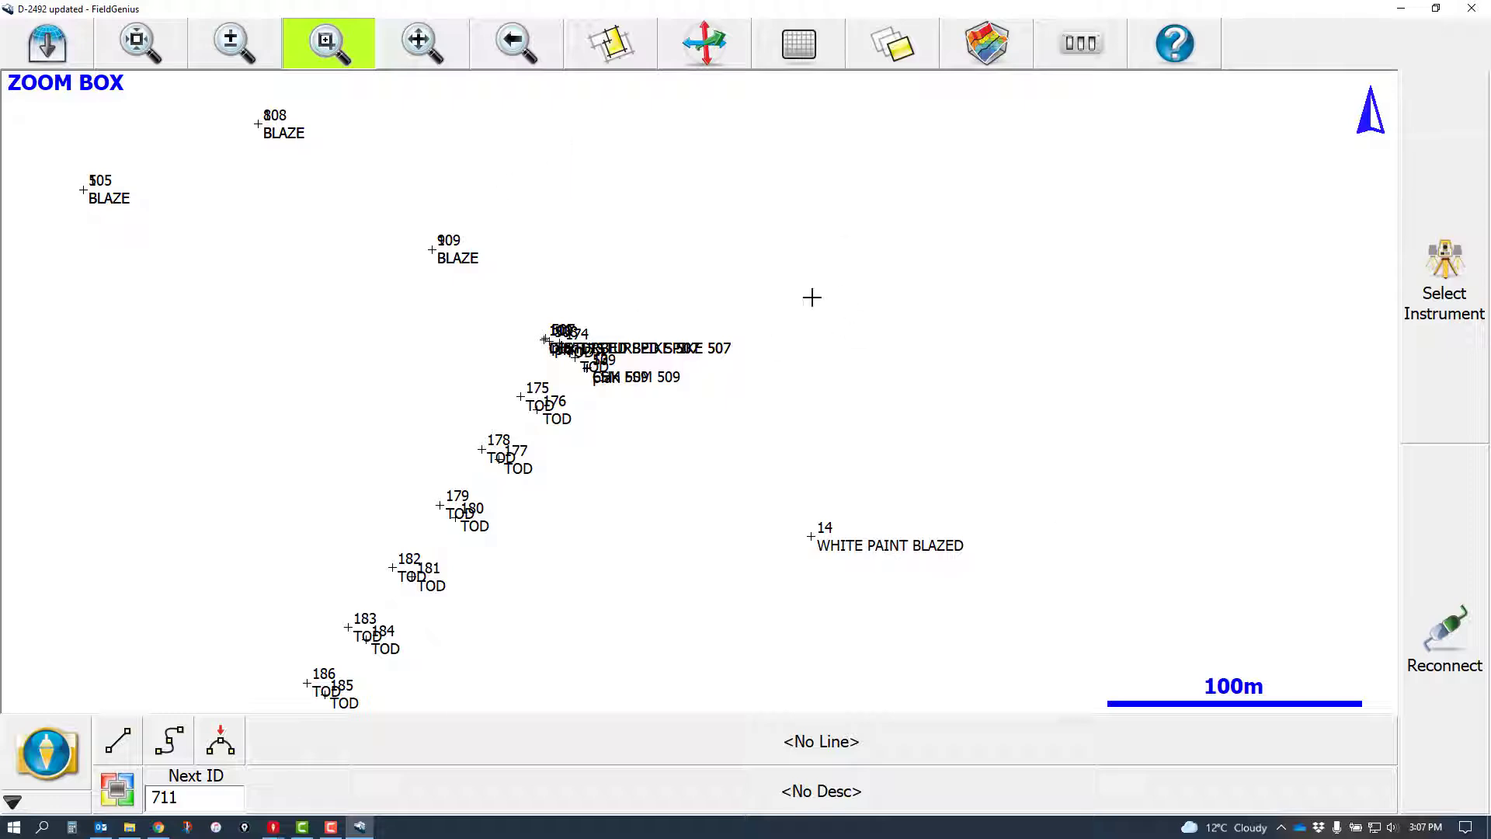
Step: Export the project's GNSS survey report as a PDF named GNSS_Results in the "D-2492 updated" project folder
left_click(67, 750)
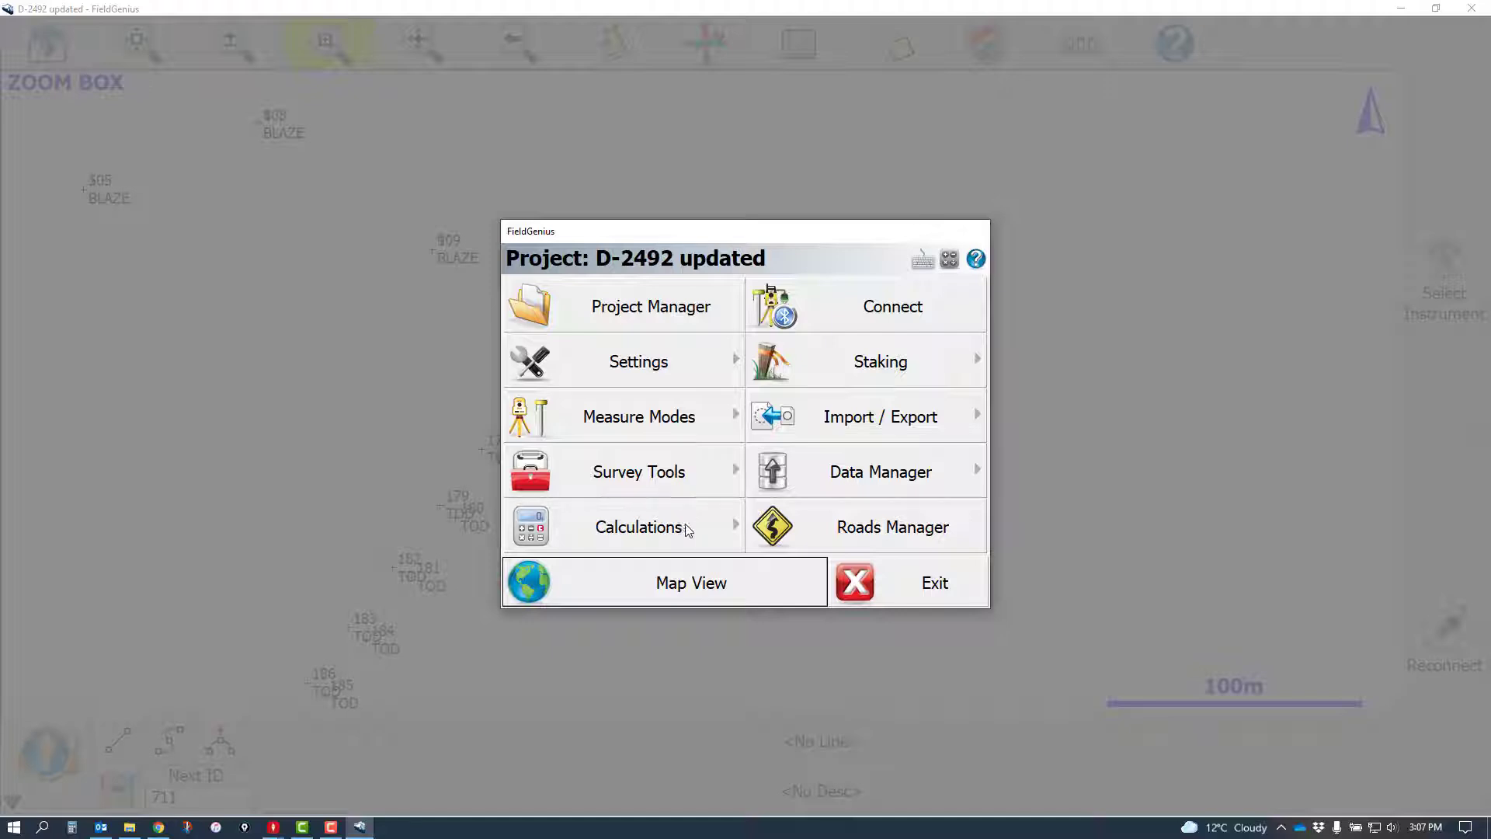
left_click(924, 424)
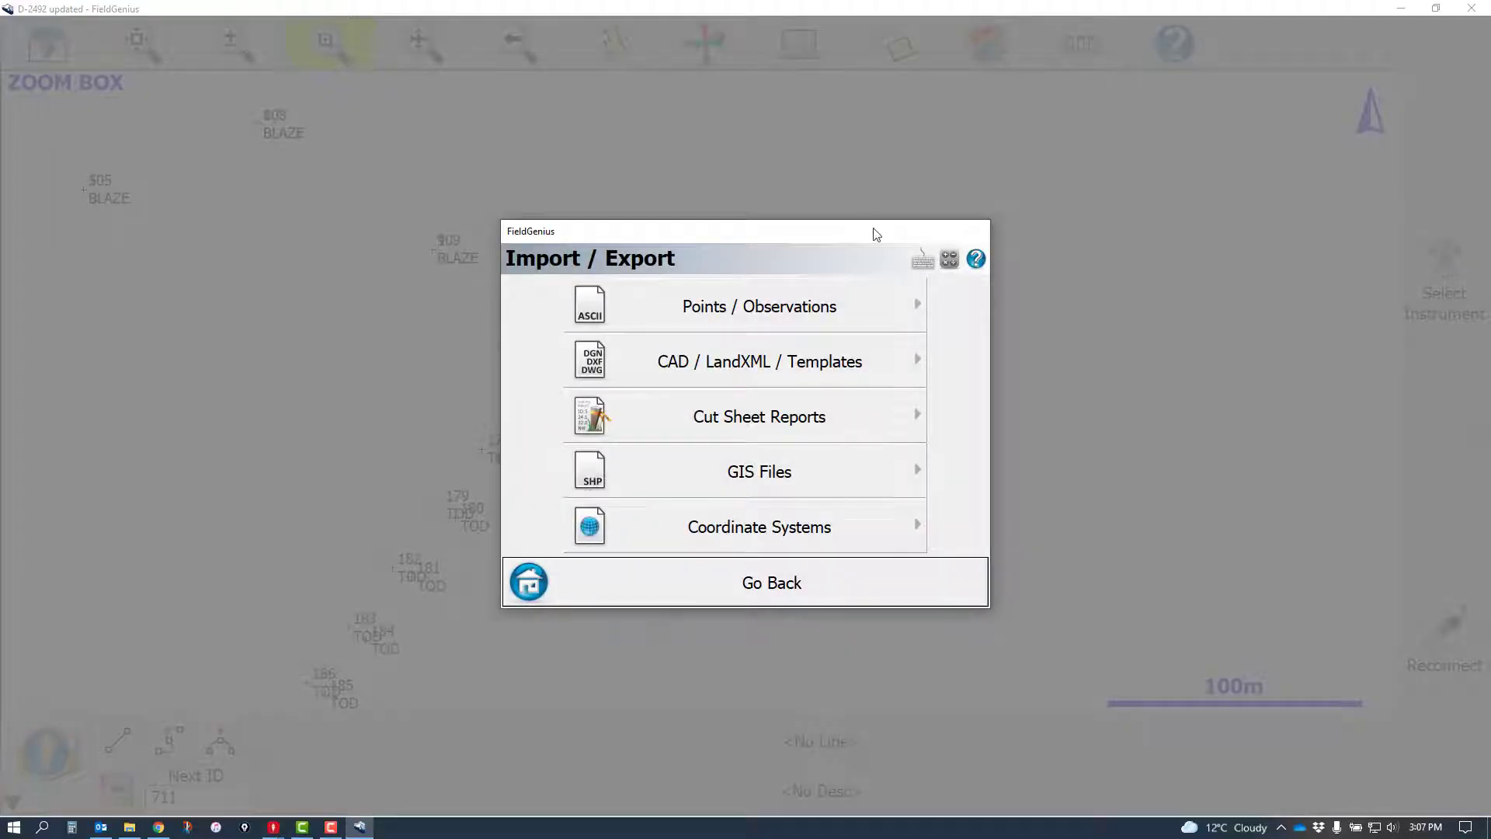
left_click_drag(874, 228, 859, 173)
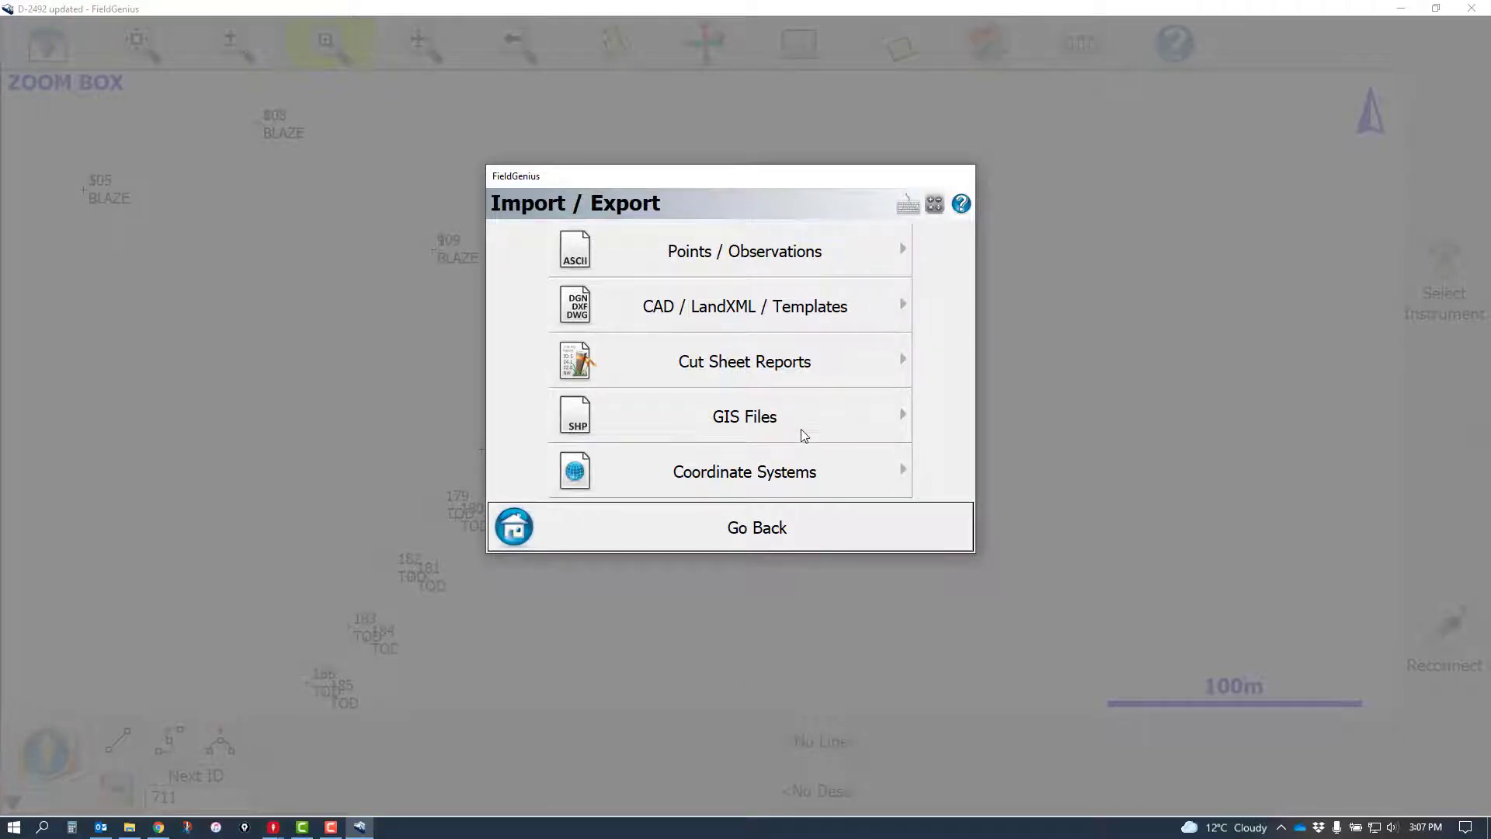
left_click(811, 256)
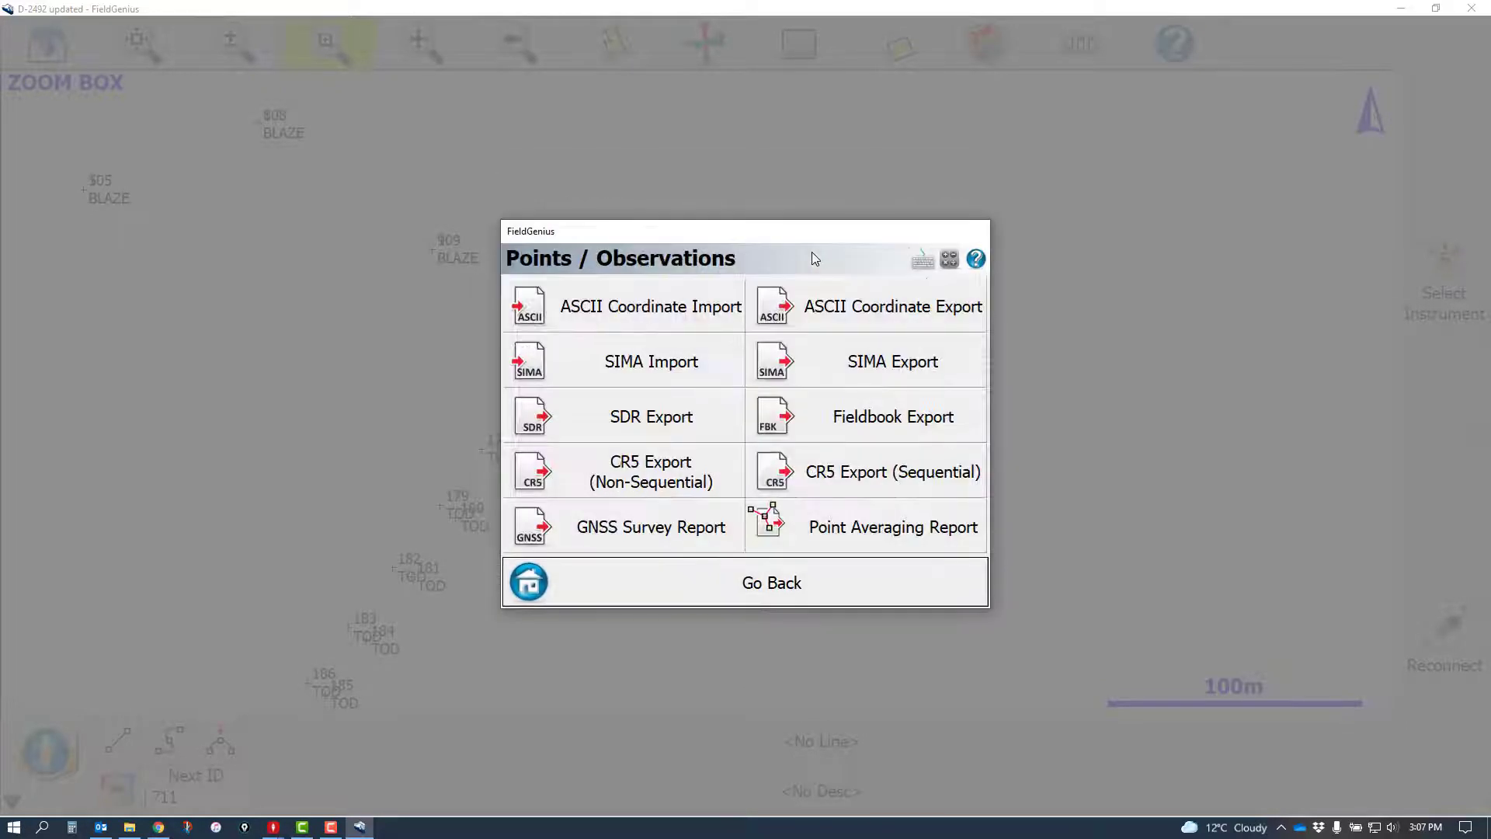
left_click(652, 531)
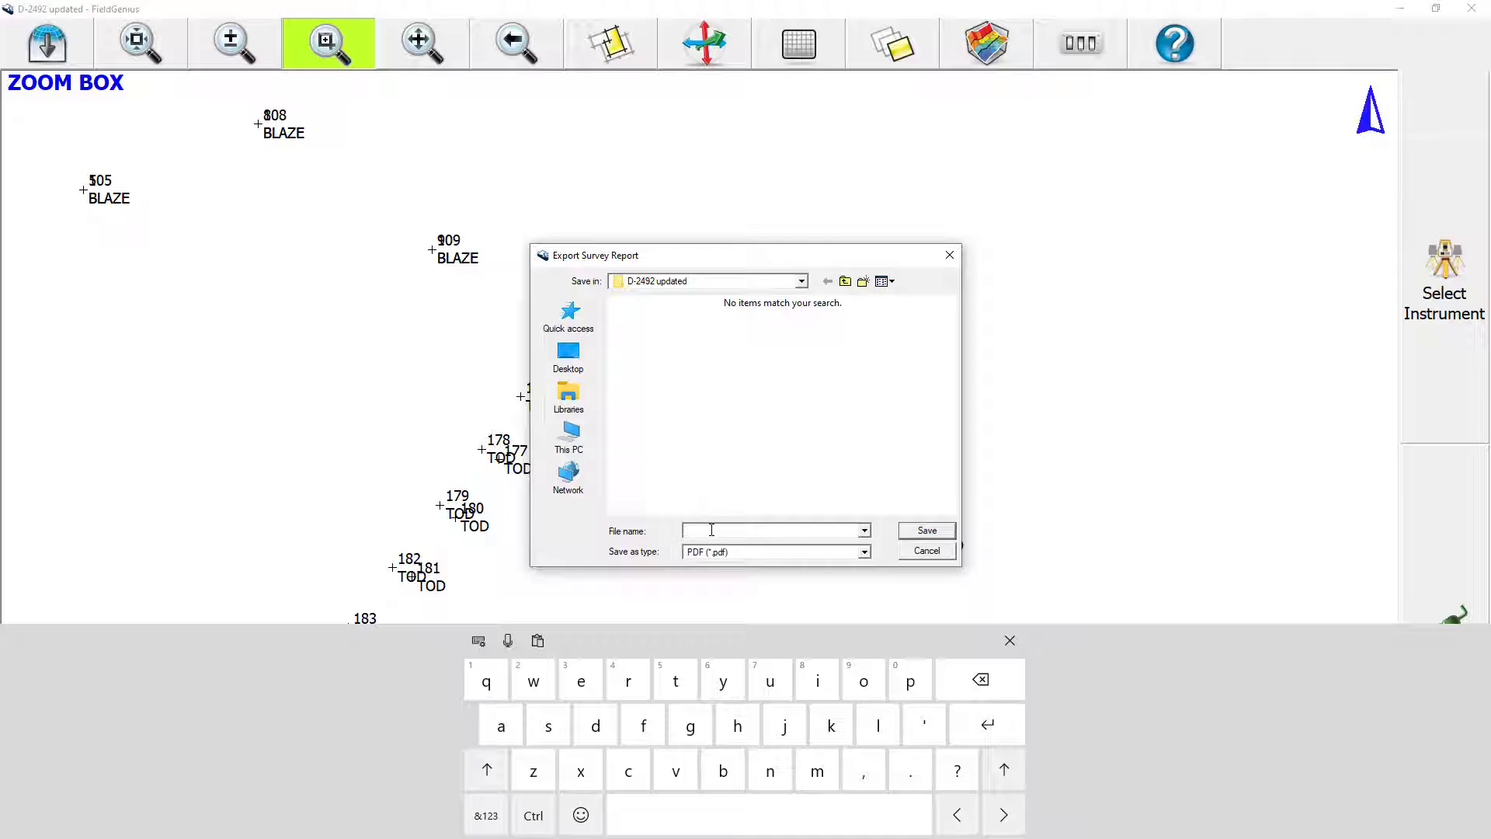
type("GNSS_Results")
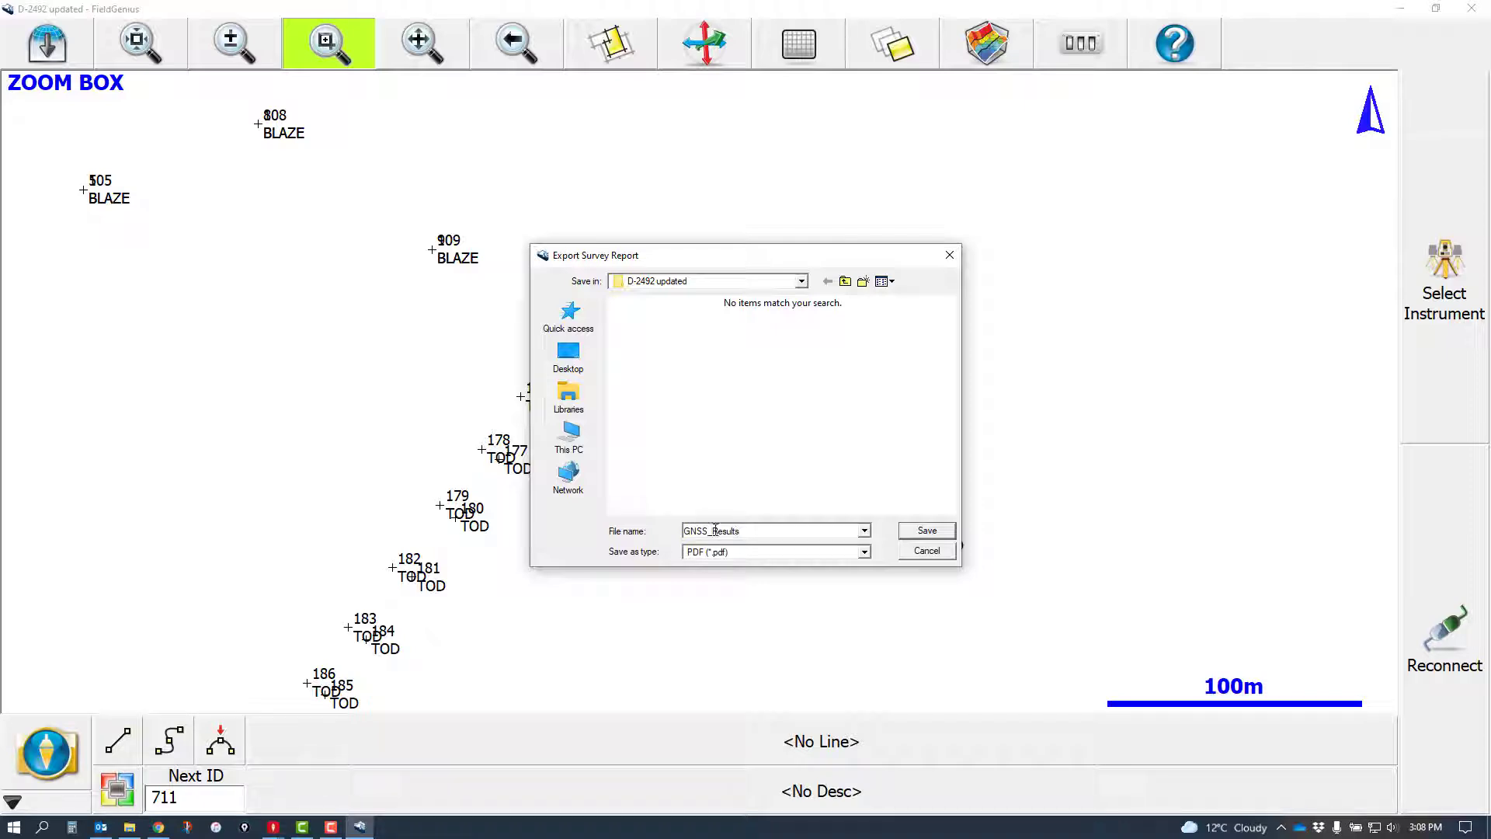
left_click(927, 533)
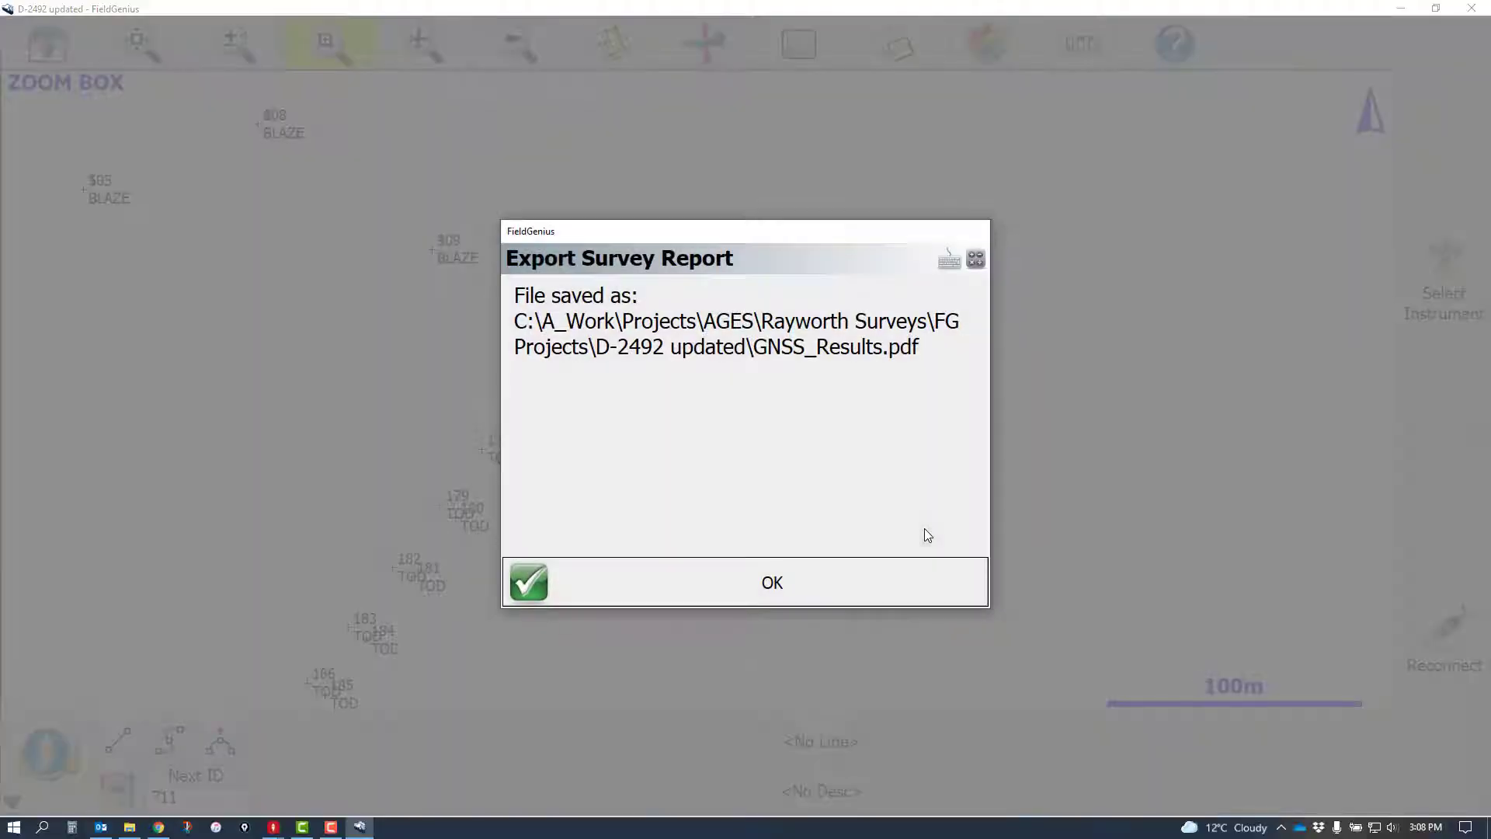
left_click(776, 582)
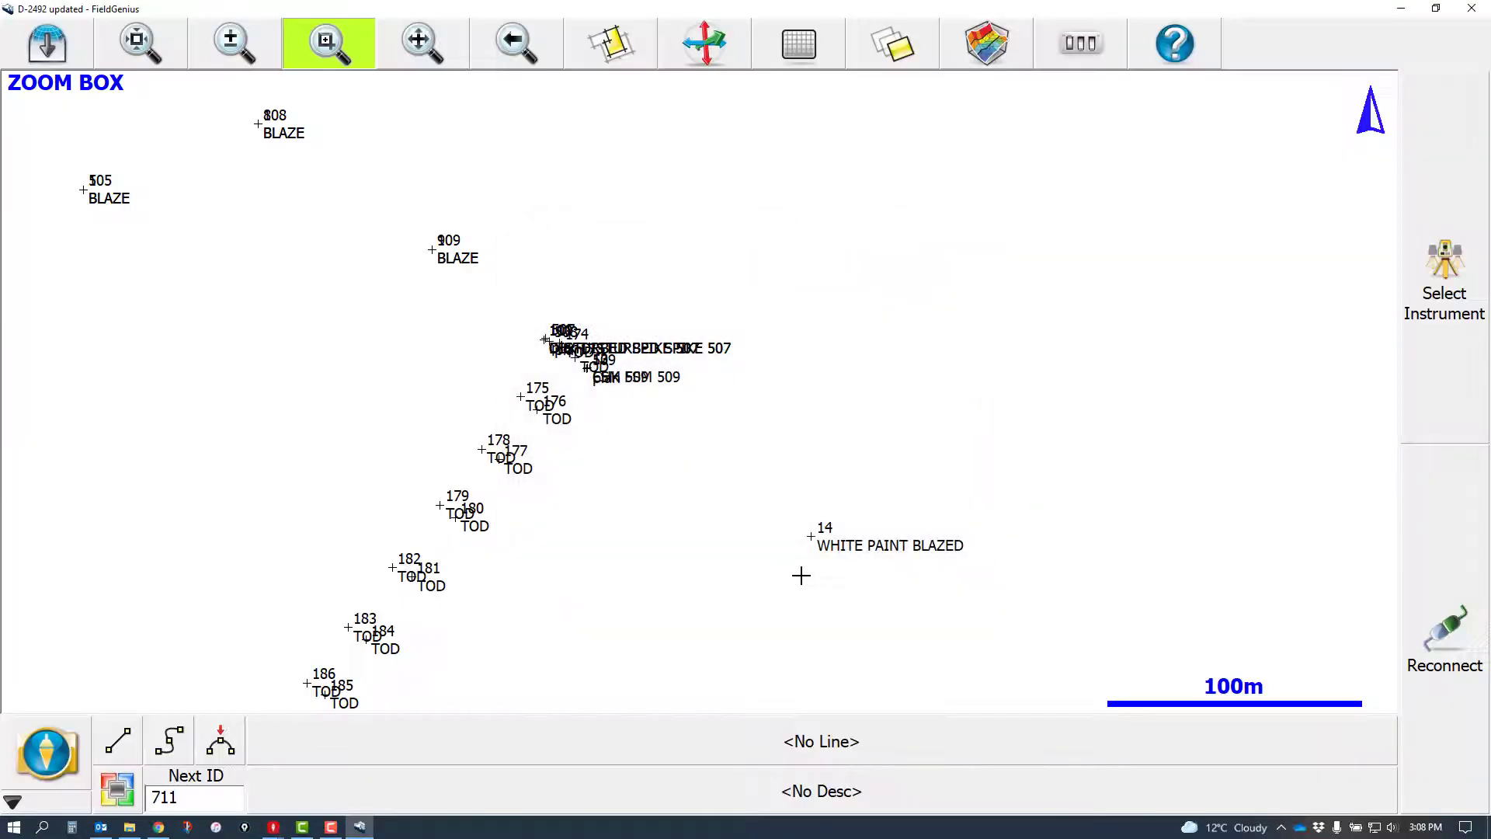
Step: Open the exported GNSS_Results.pdf from the project folder and review its reference information and measured points, closing the report when done
left_click(131, 826)
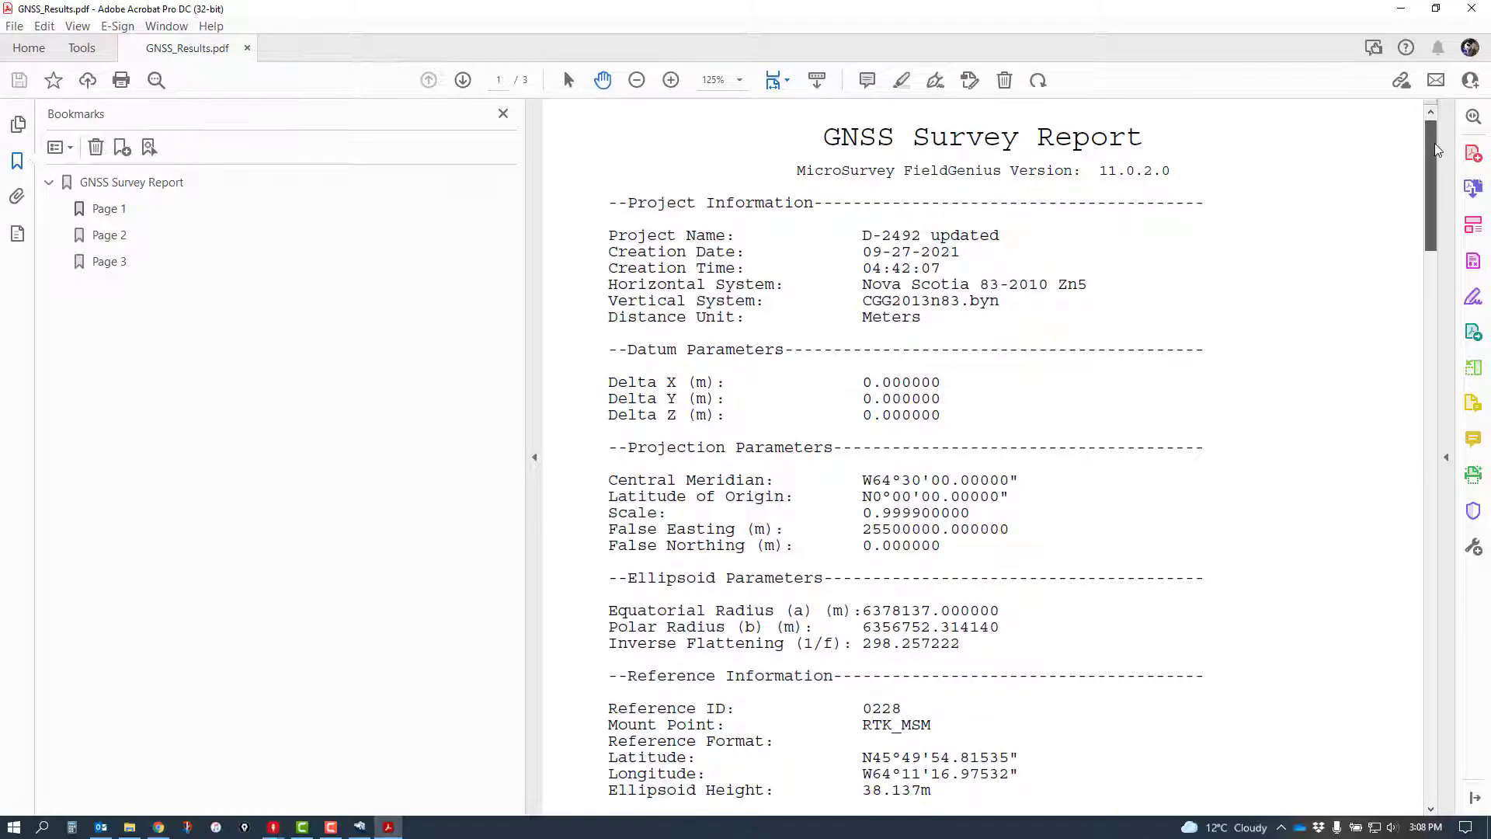
left_click_drag(1436, 148, 1415, 356)
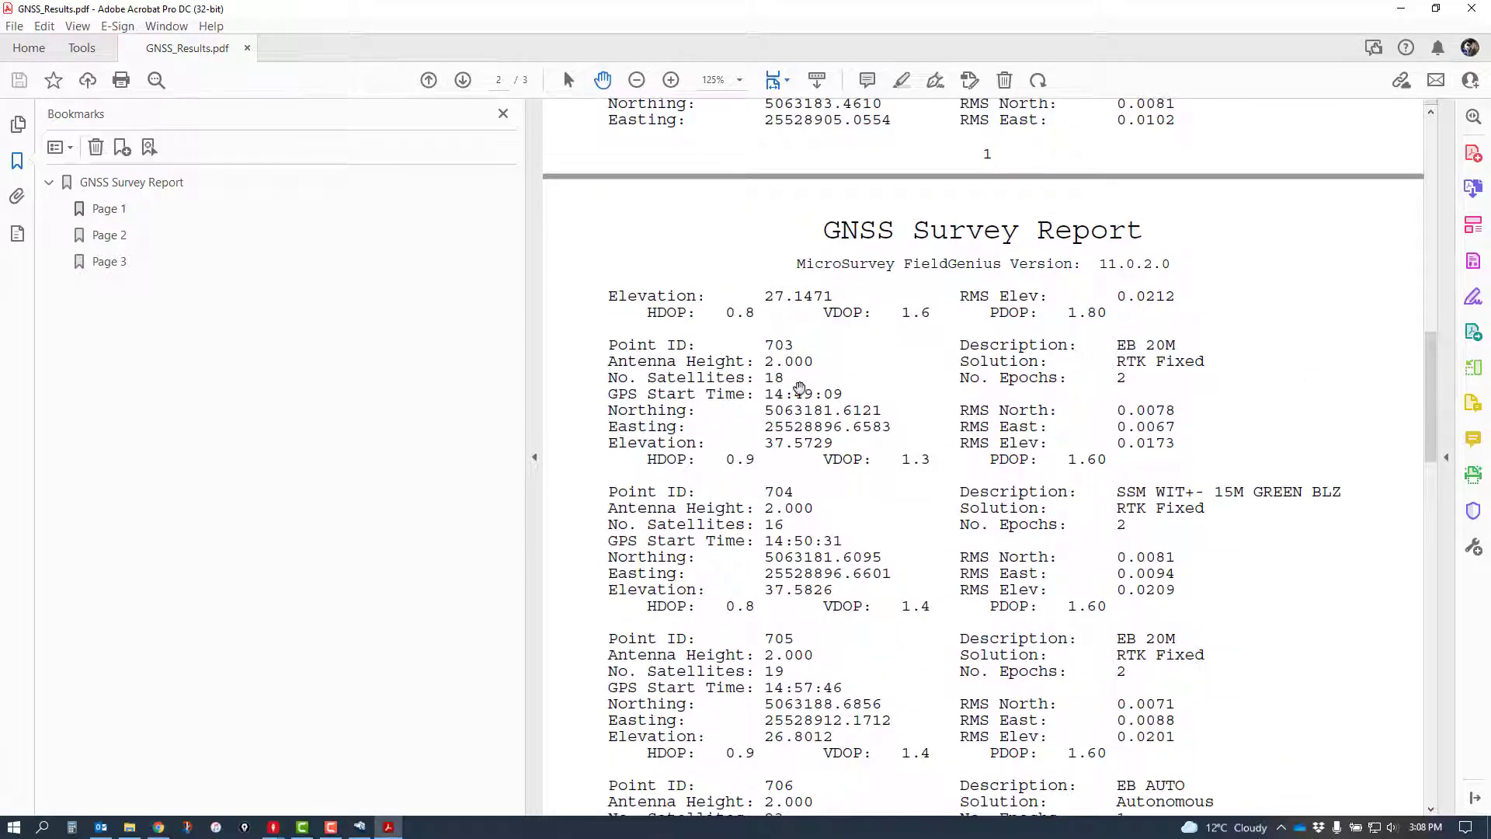
scroll(776, 386, "down", 2)
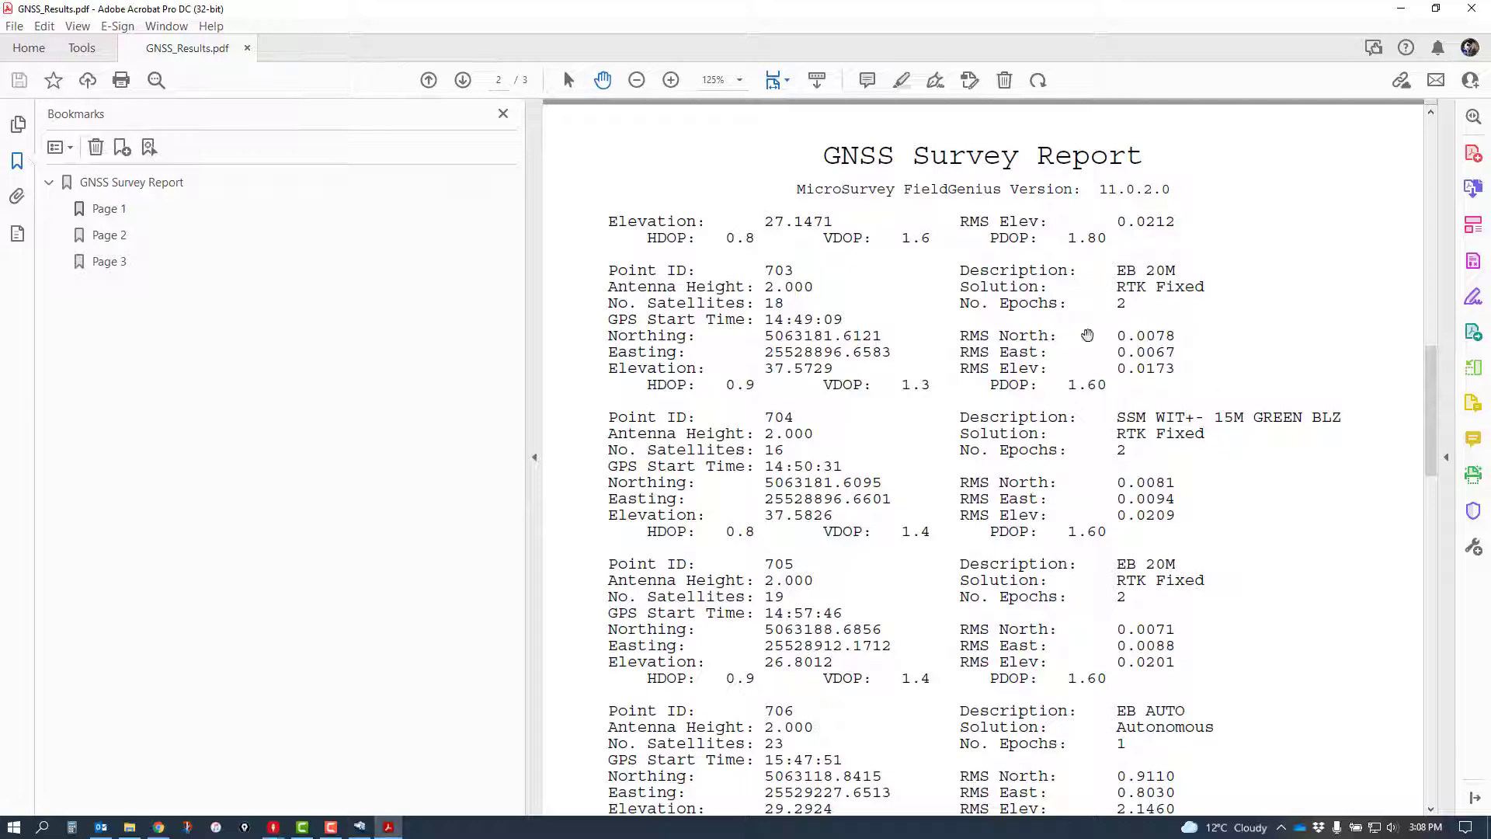
scroll(1083, 326, "up", 10)
scroll(1029, 313, "up", 4)
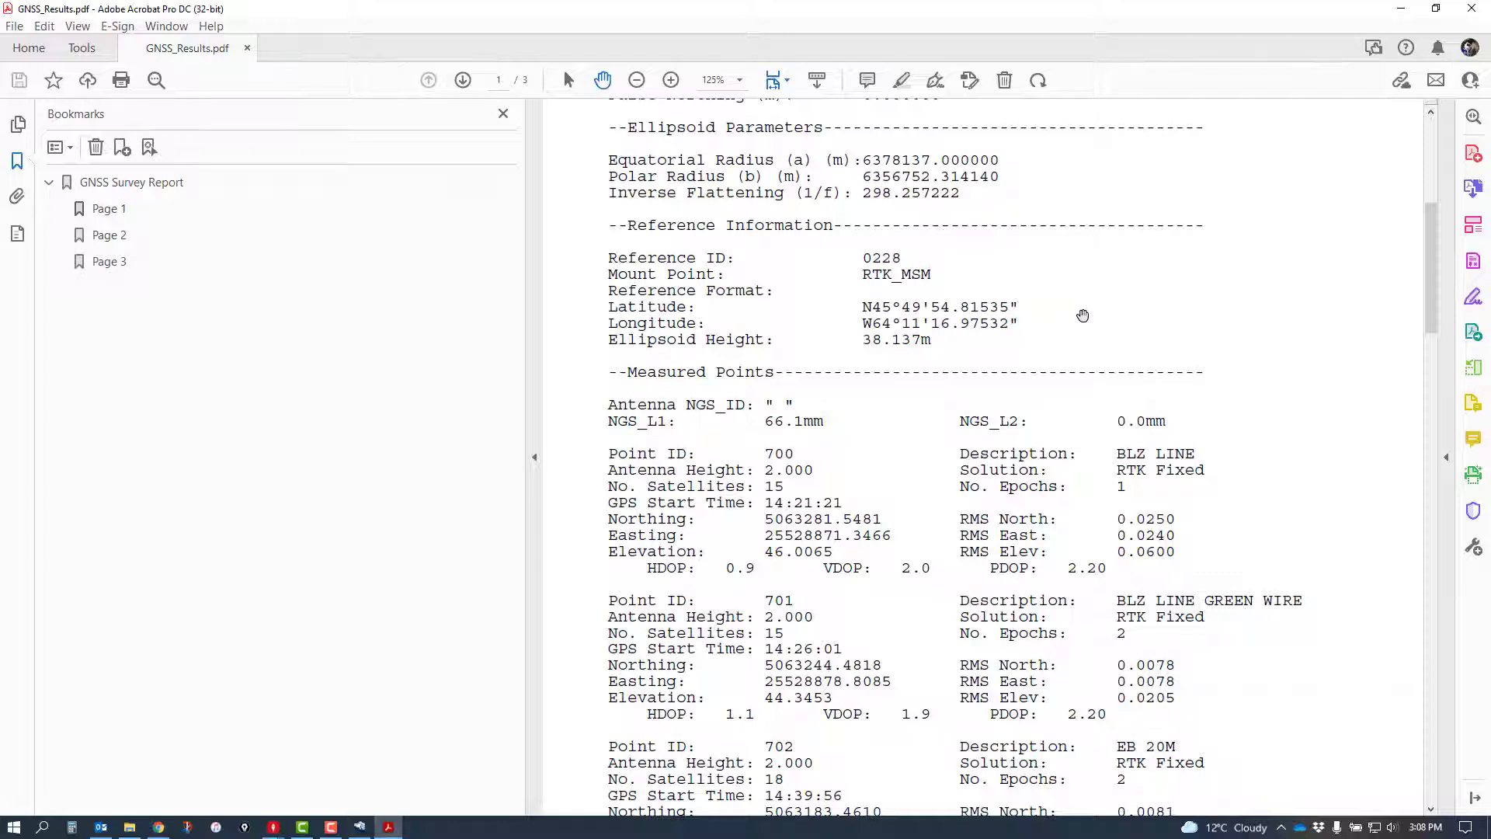
scroll(1083, 316, "up", 2)
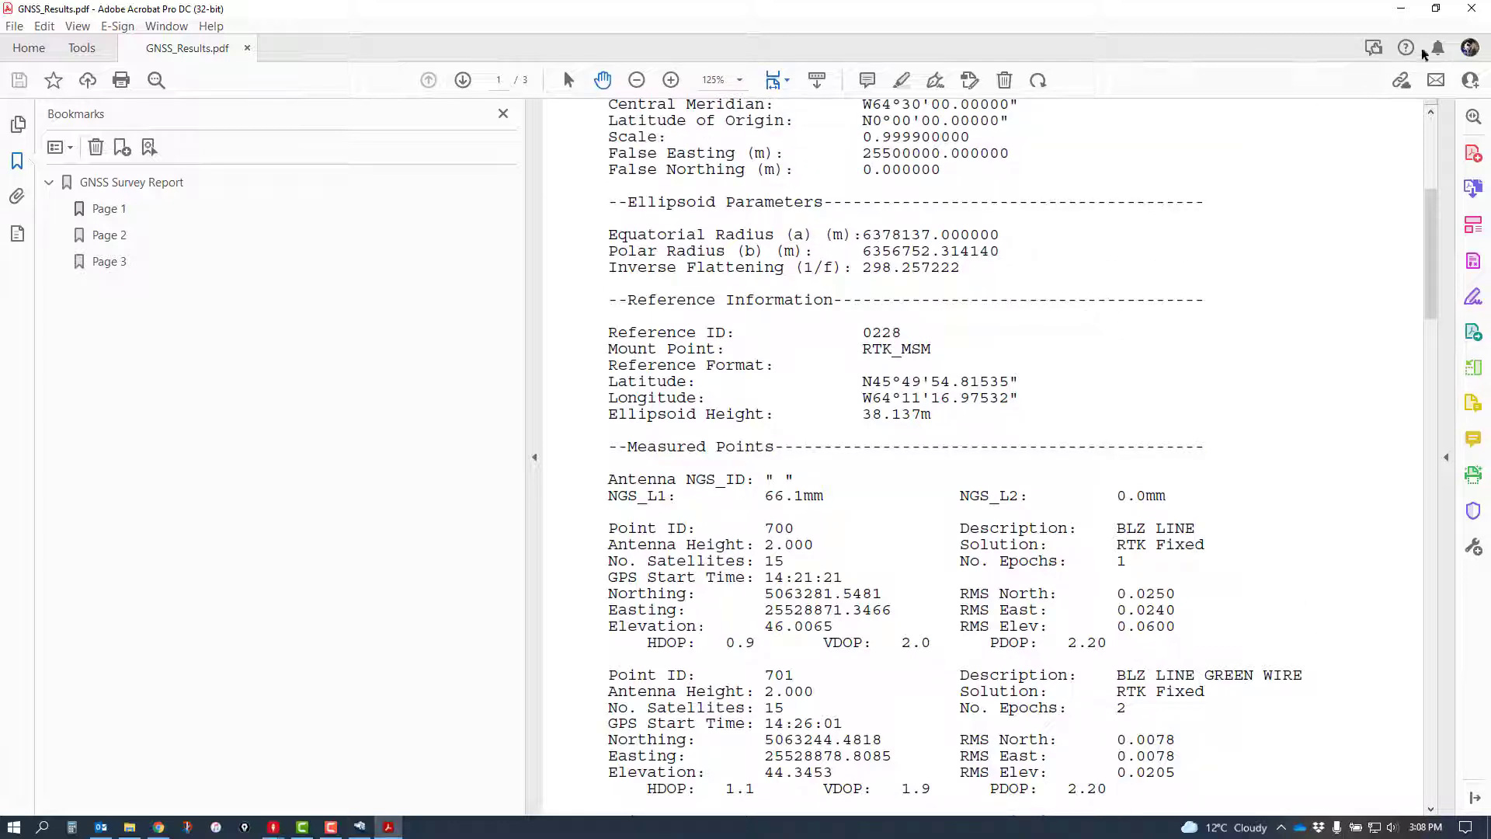
left_click(1473, 9)
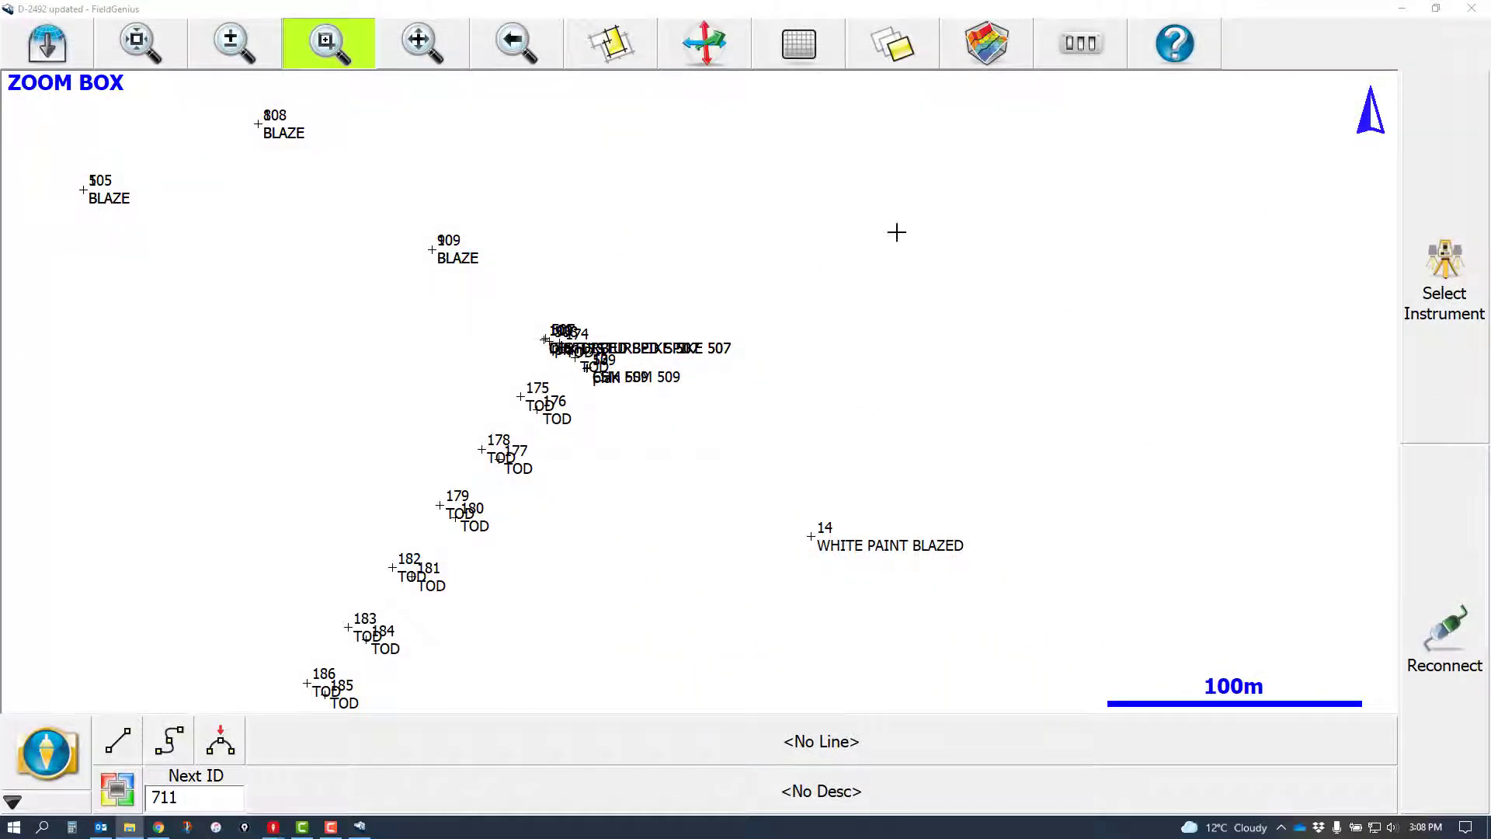
Step: Examine the ASCII coordinate export and fieldbook export options for the project's points and observations without exporting anything
left_click(48, 754)
left_click(897, 416)
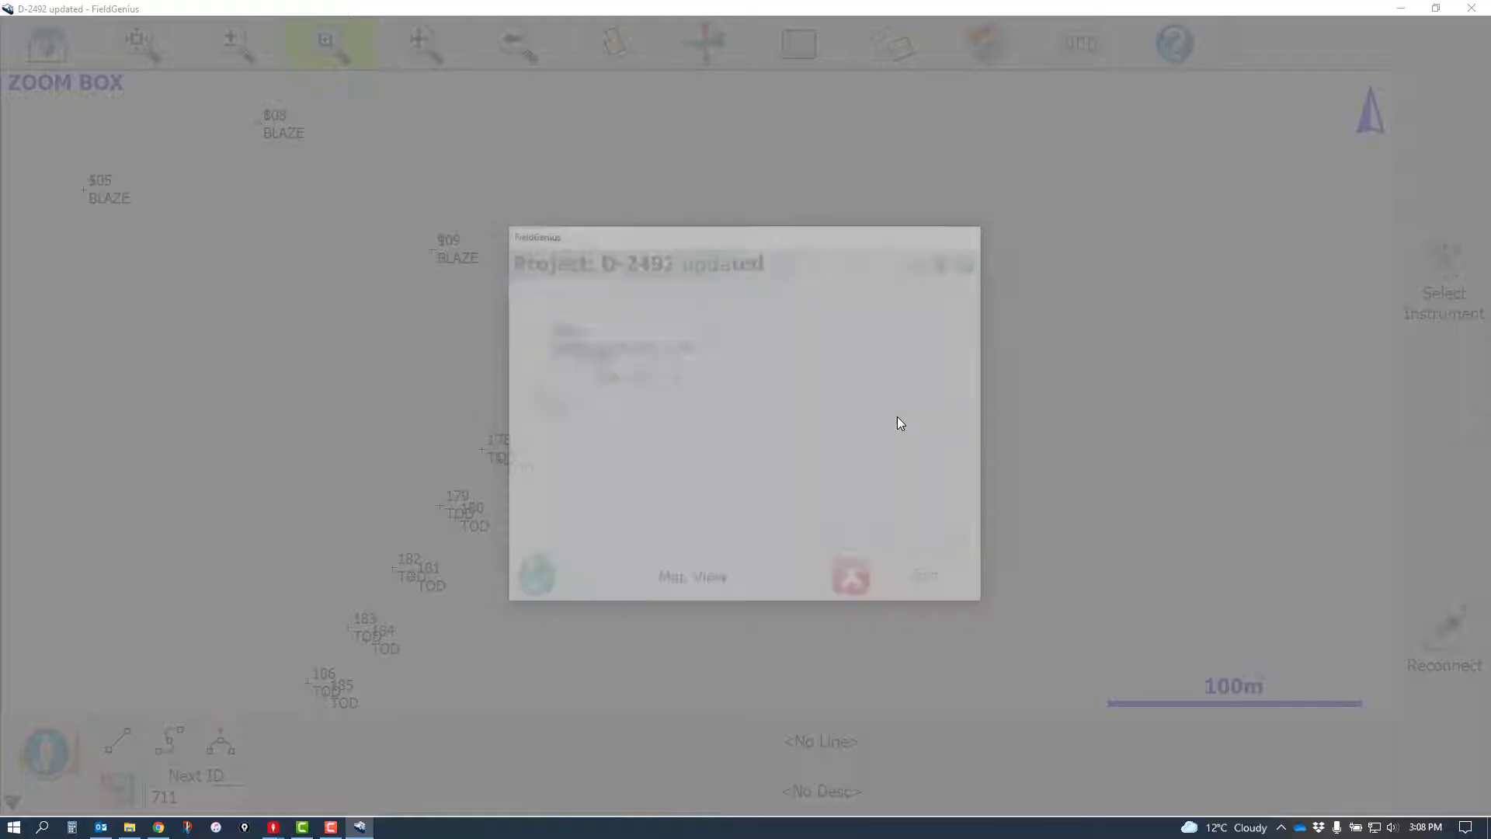
left_click(790, 311)
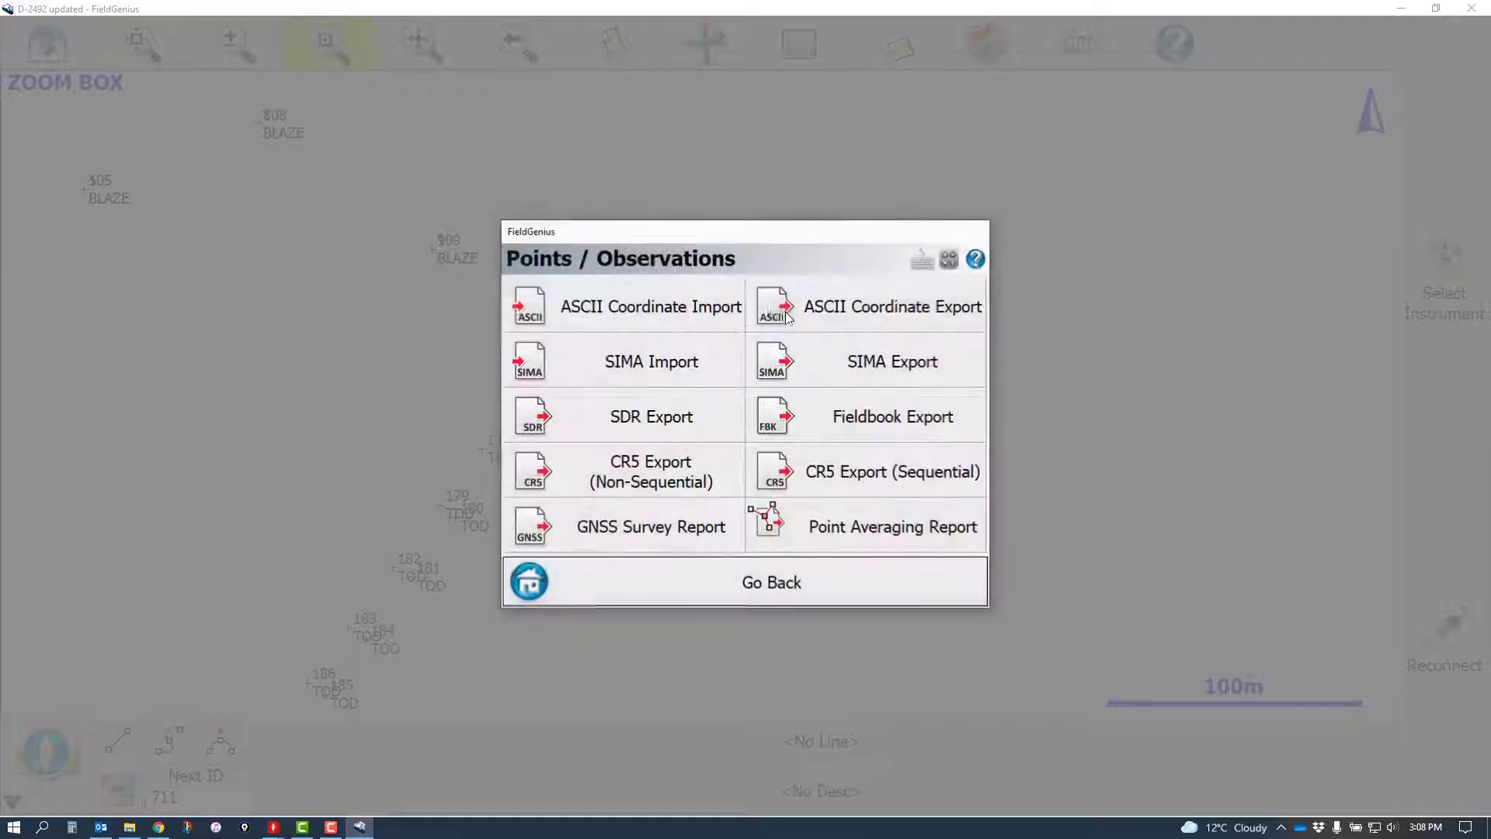
left_click(862, 310)
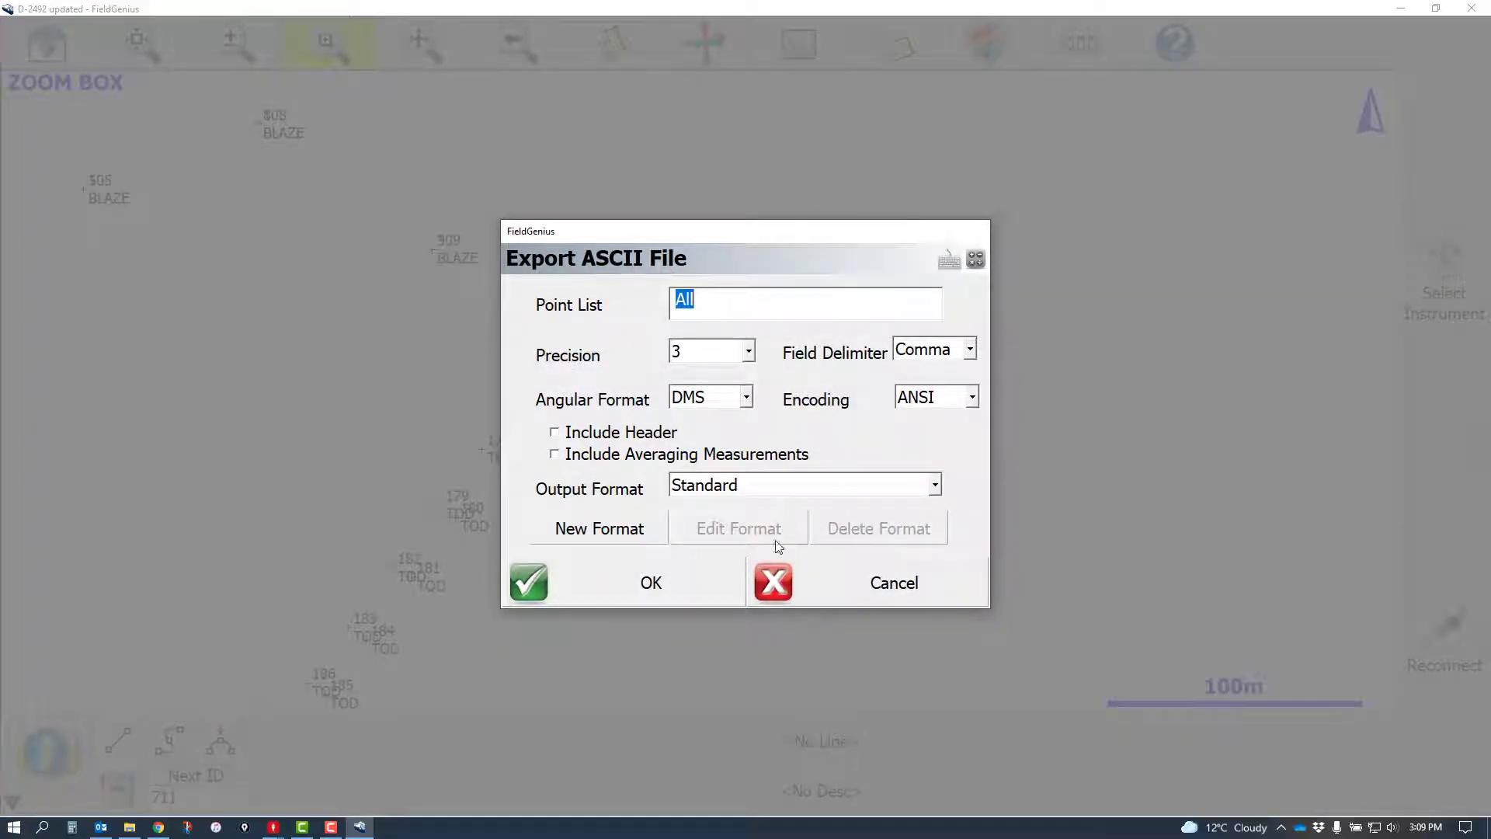
left_click(908, 593)
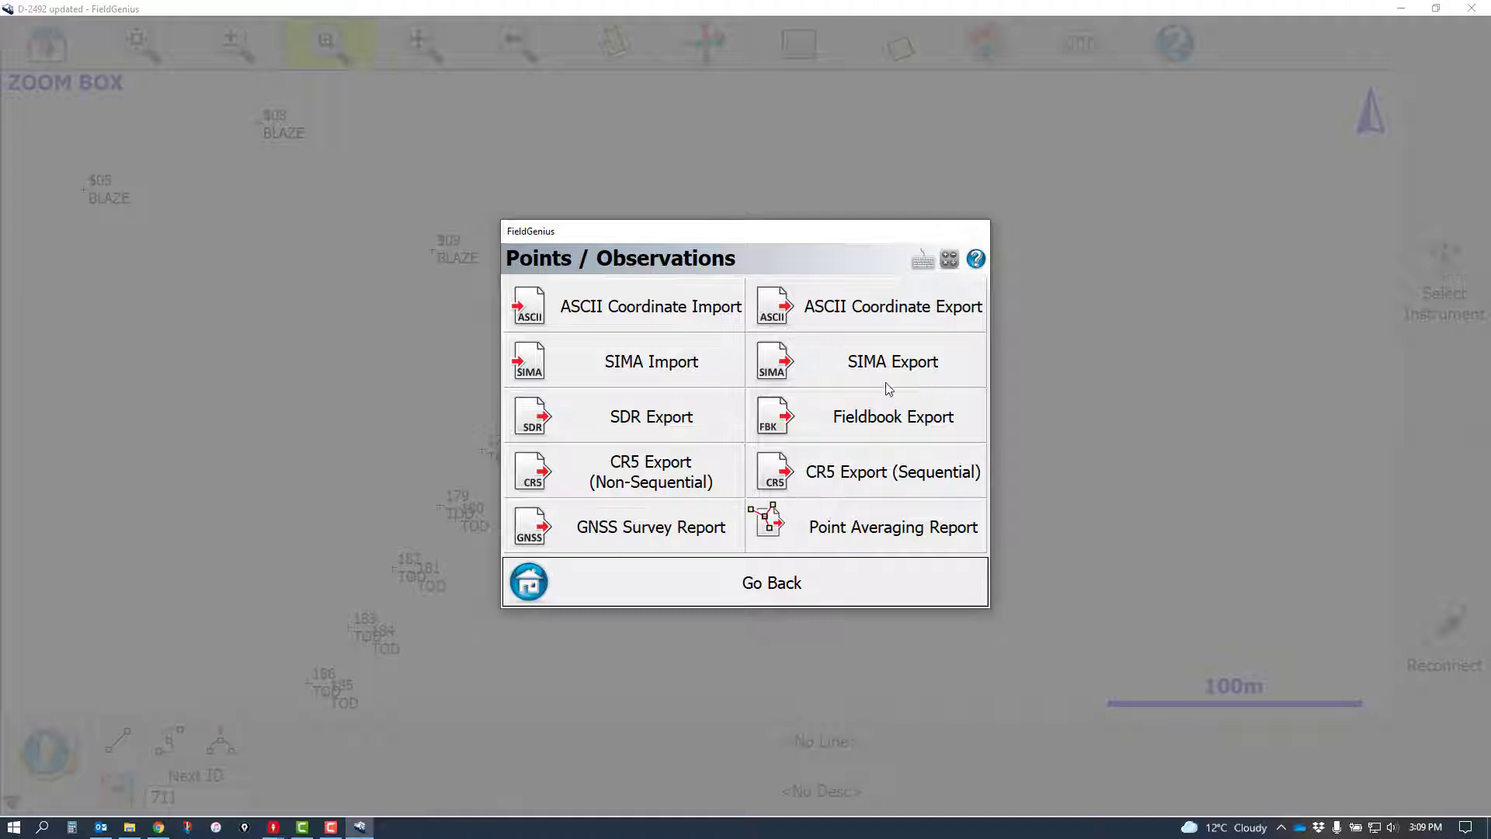
left_click(863, 427)
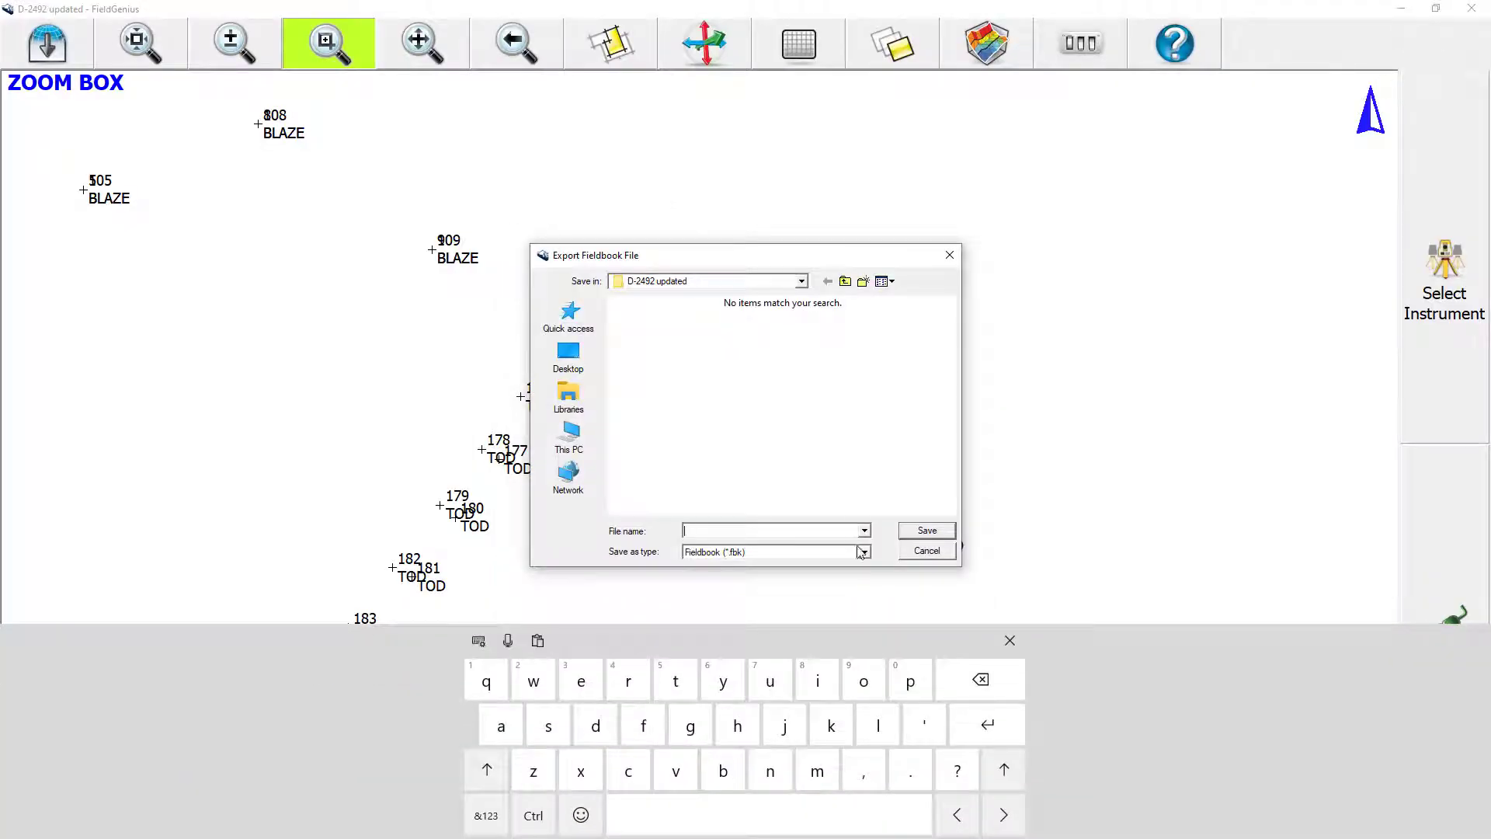
left_click(927, 551)
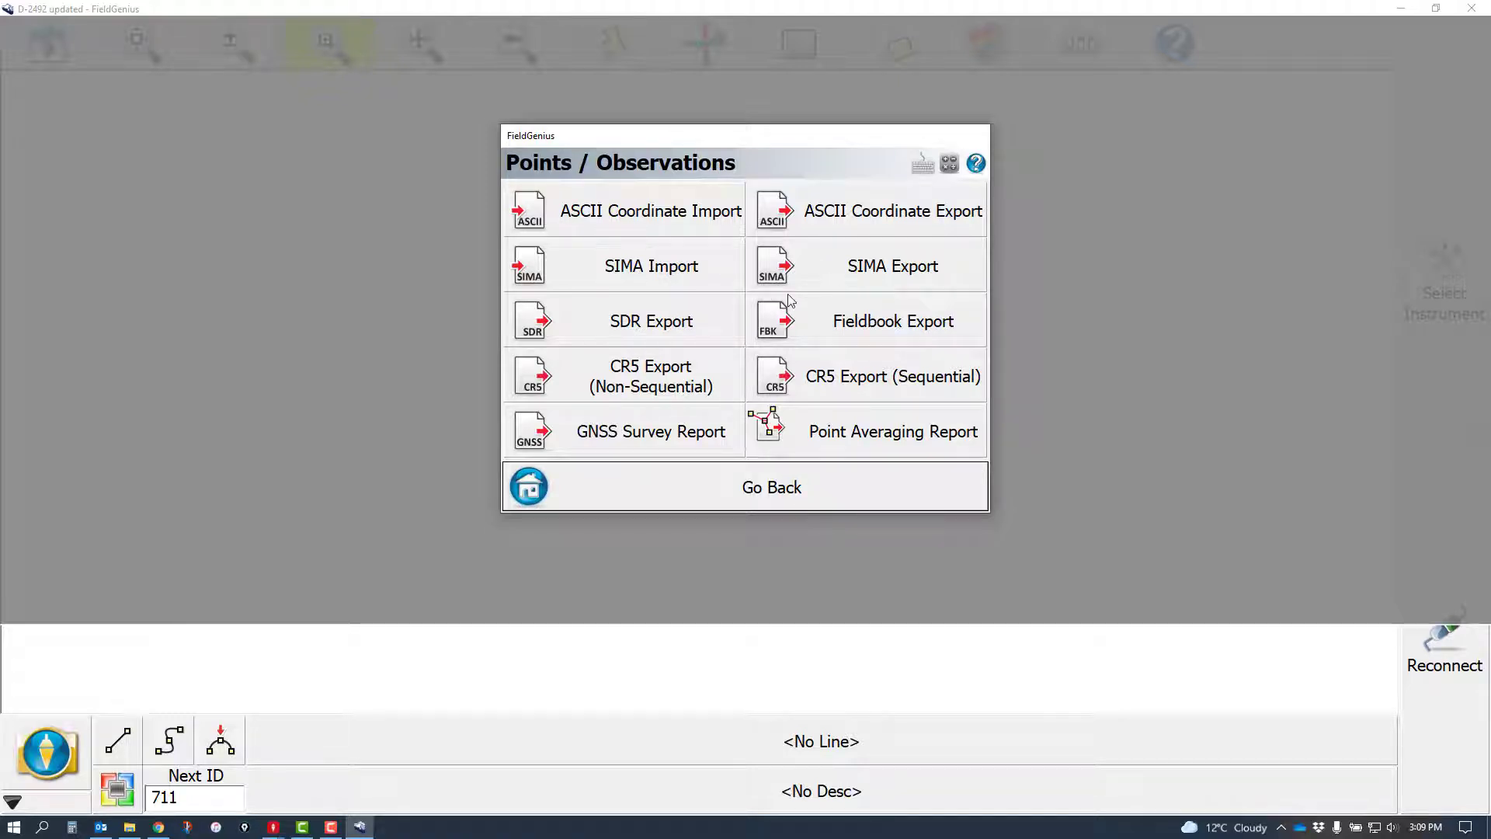
Step: Leave the points and observations export options and exit FieldGenius to return to MicroSurvey CAD
left_click(822, 494)
left_click(792, 604)
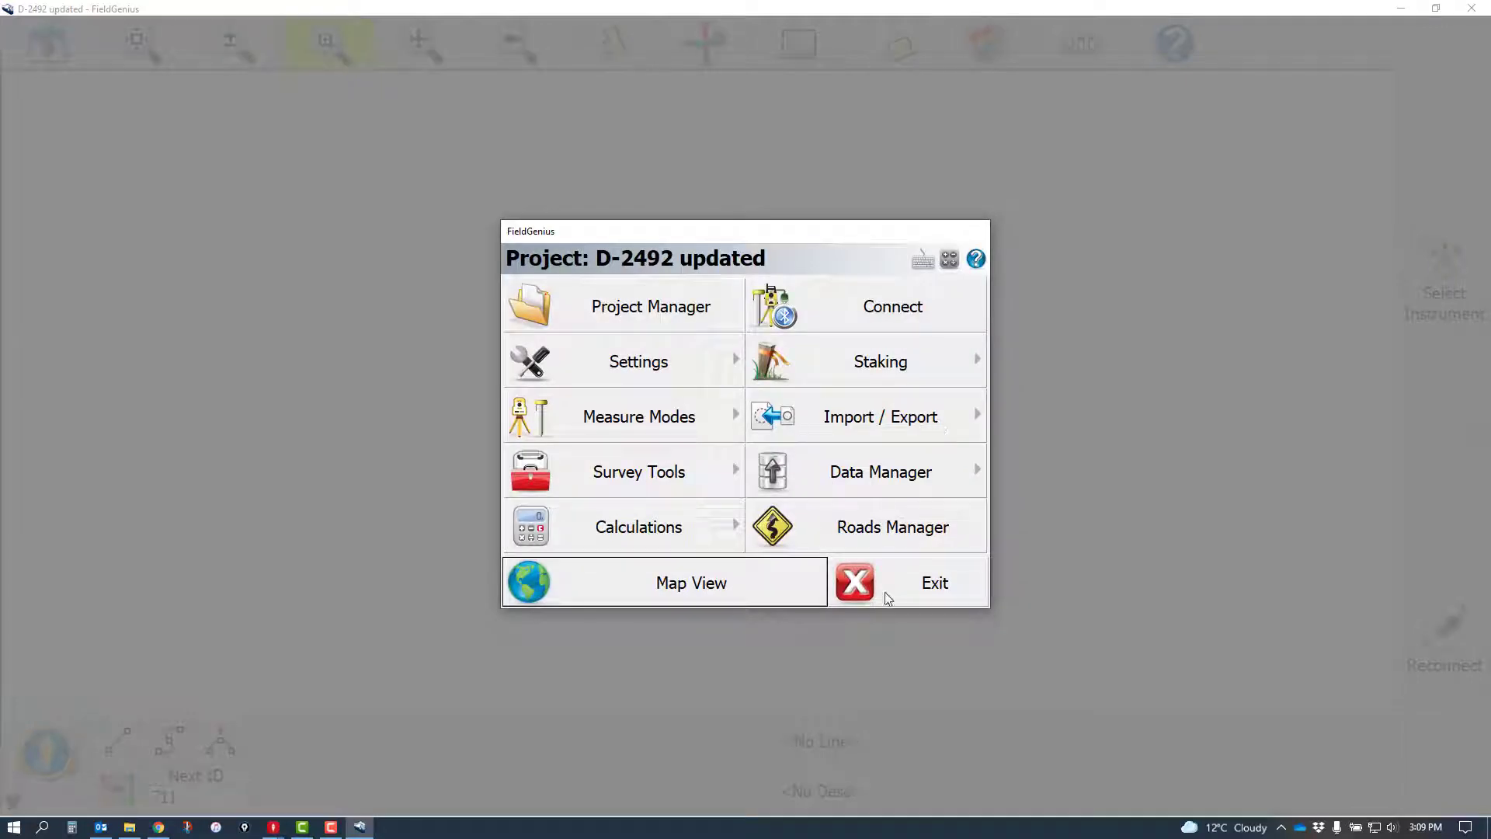
left_click(929, 590)
left_click(668, 599)
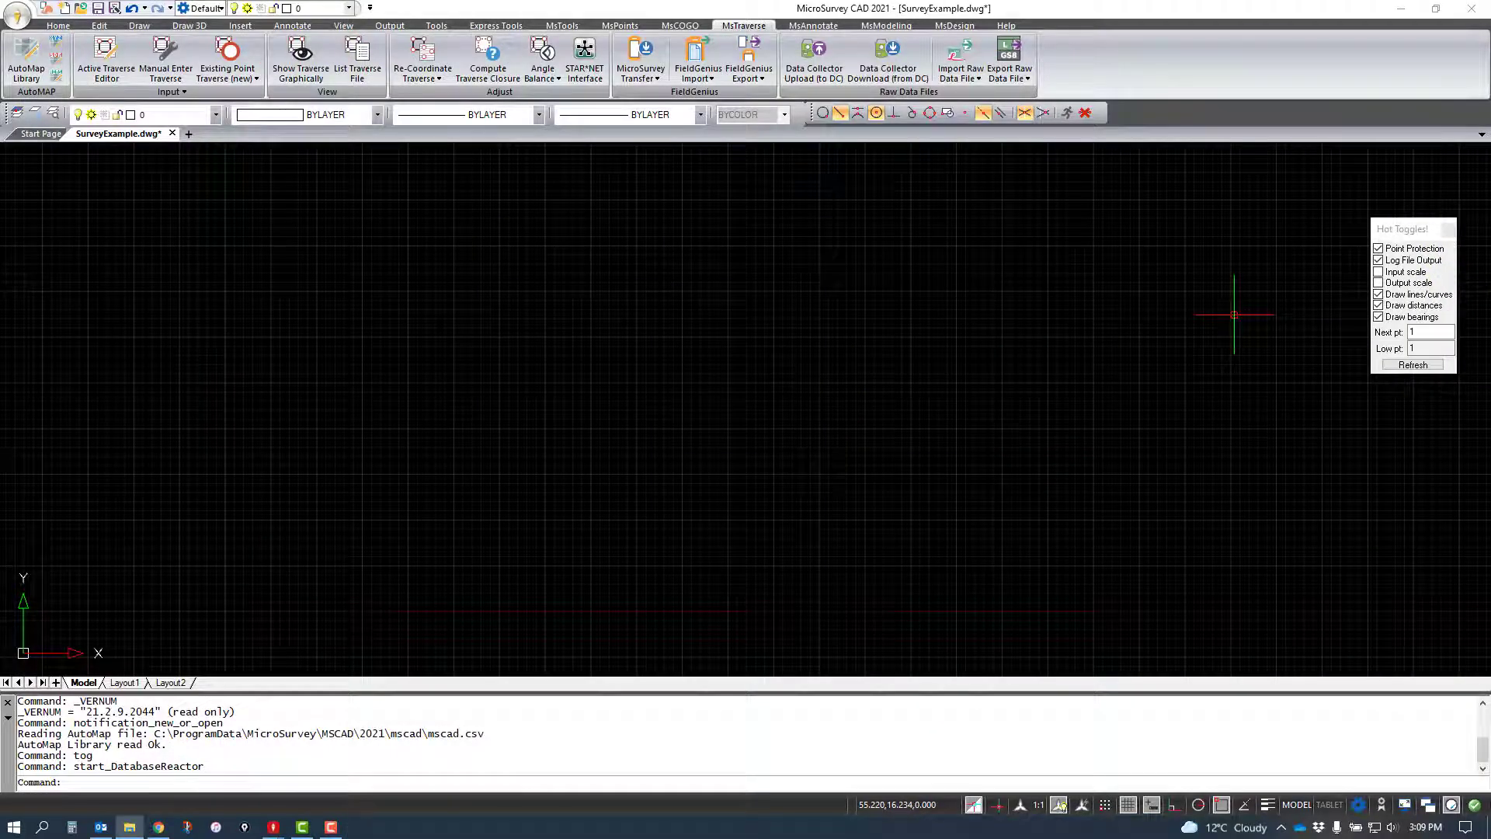
Step: In File Explorer, go up to the FG Projects folder and view the file actions available for the "D-2492 updated" project folder
left_click_drag(1490, 167, 1490, 96)
left_click_drag(1490, 106, 843, 93)
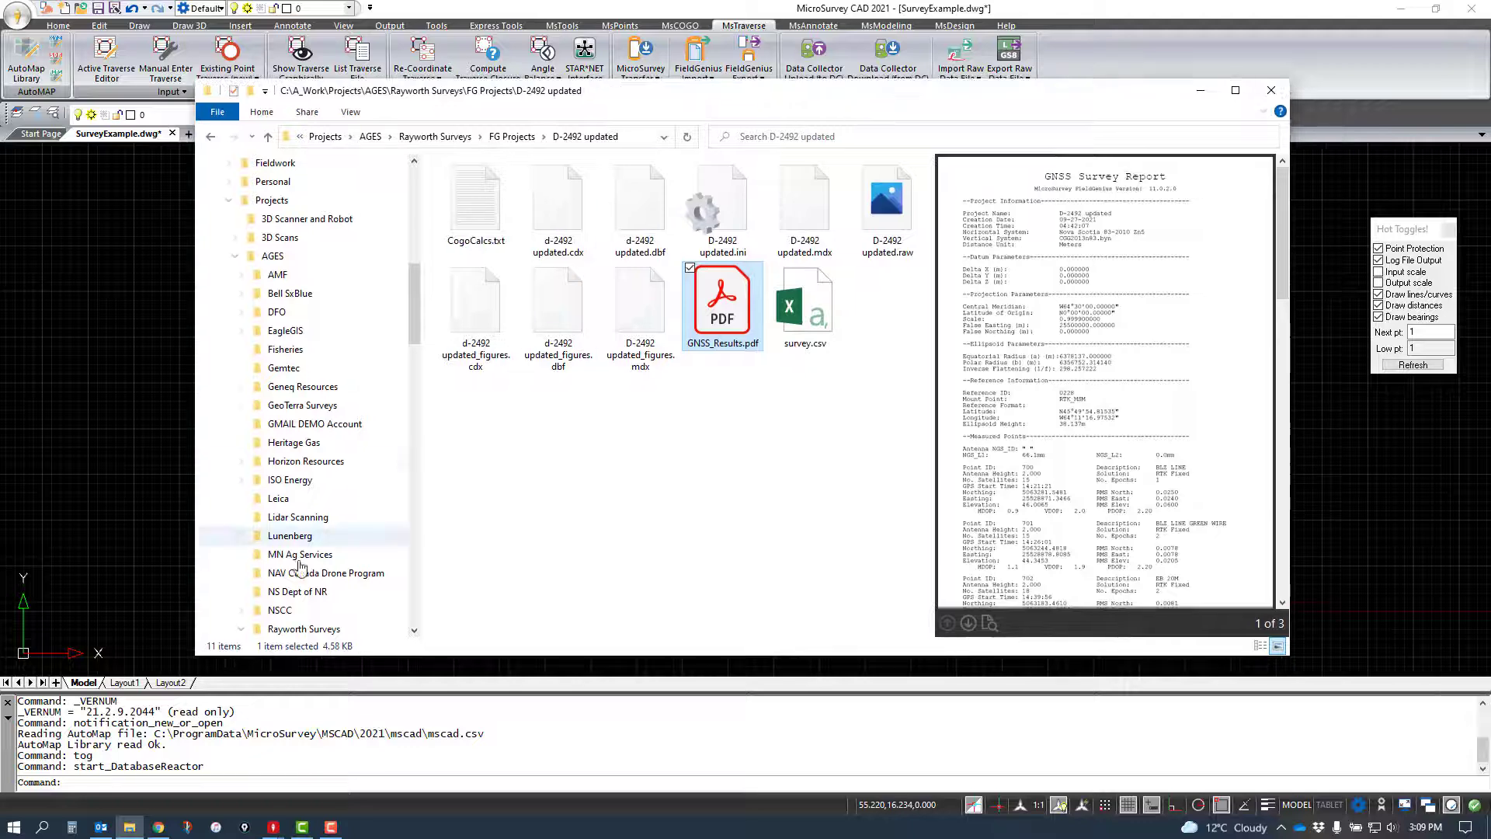
left_click(526, 140)
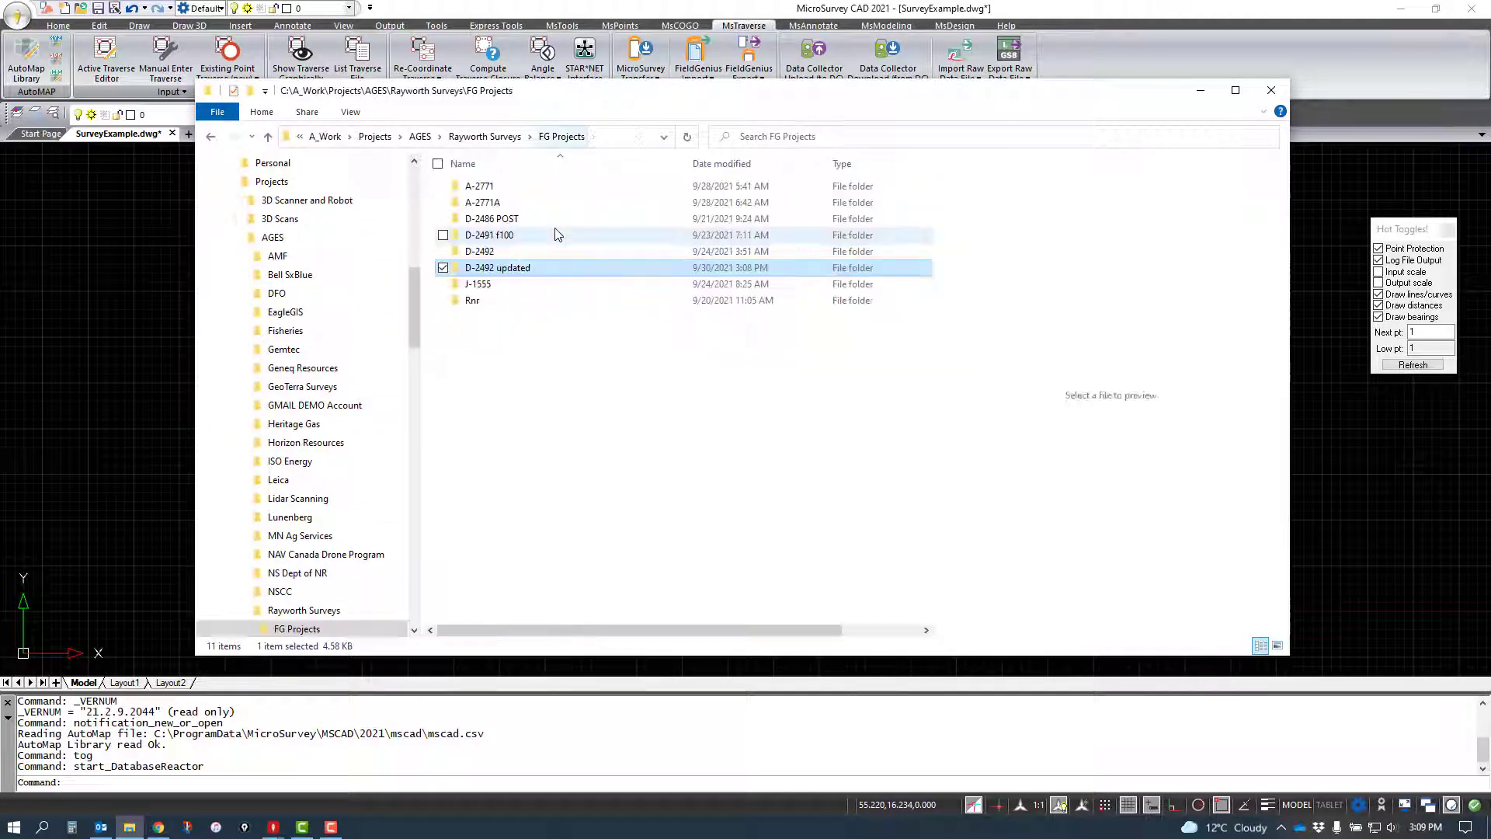
right_click(535, 267)
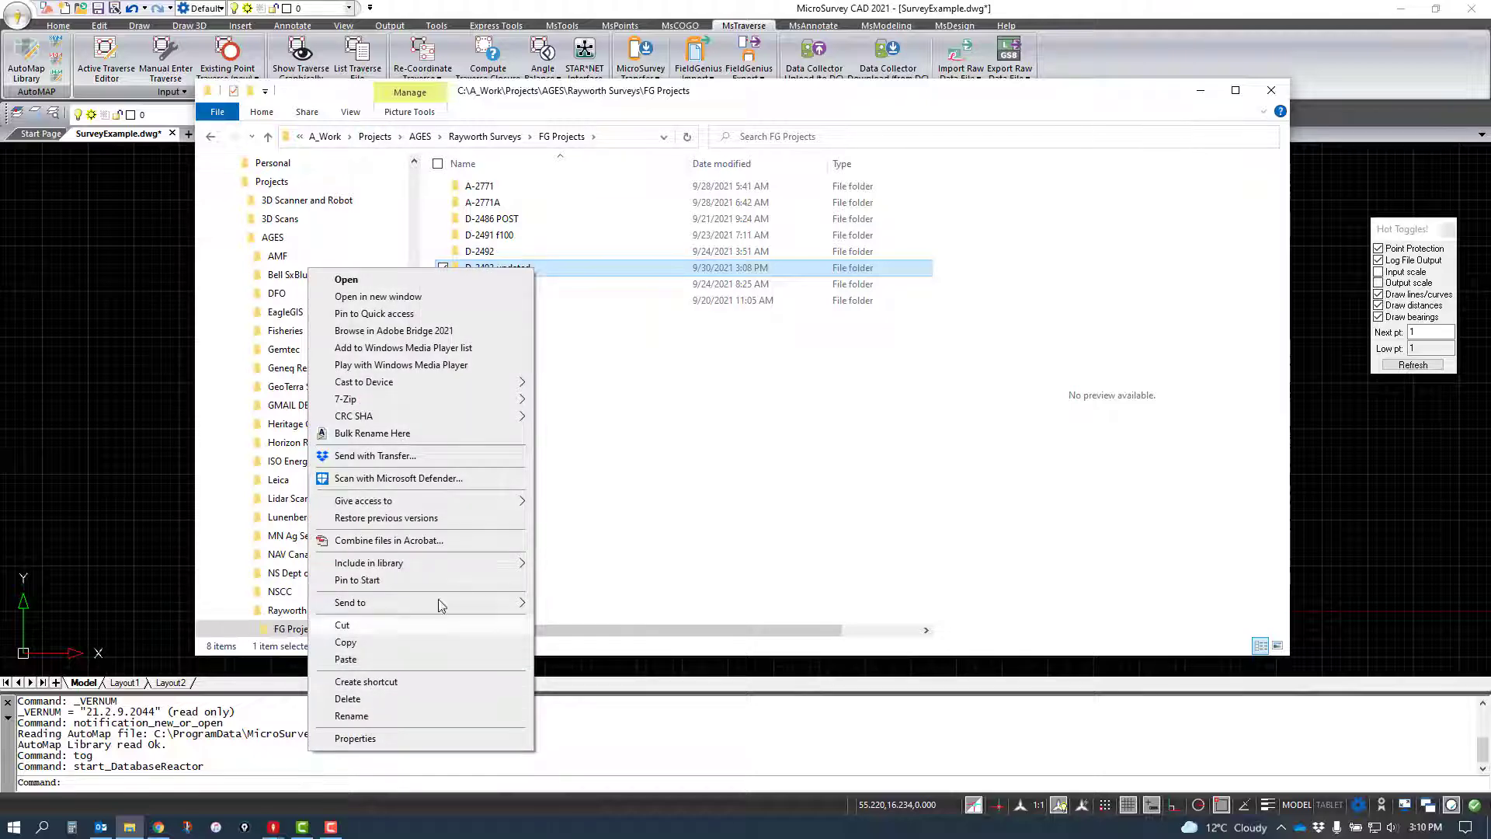
left_click_drag(874, 92, 1490, 117)
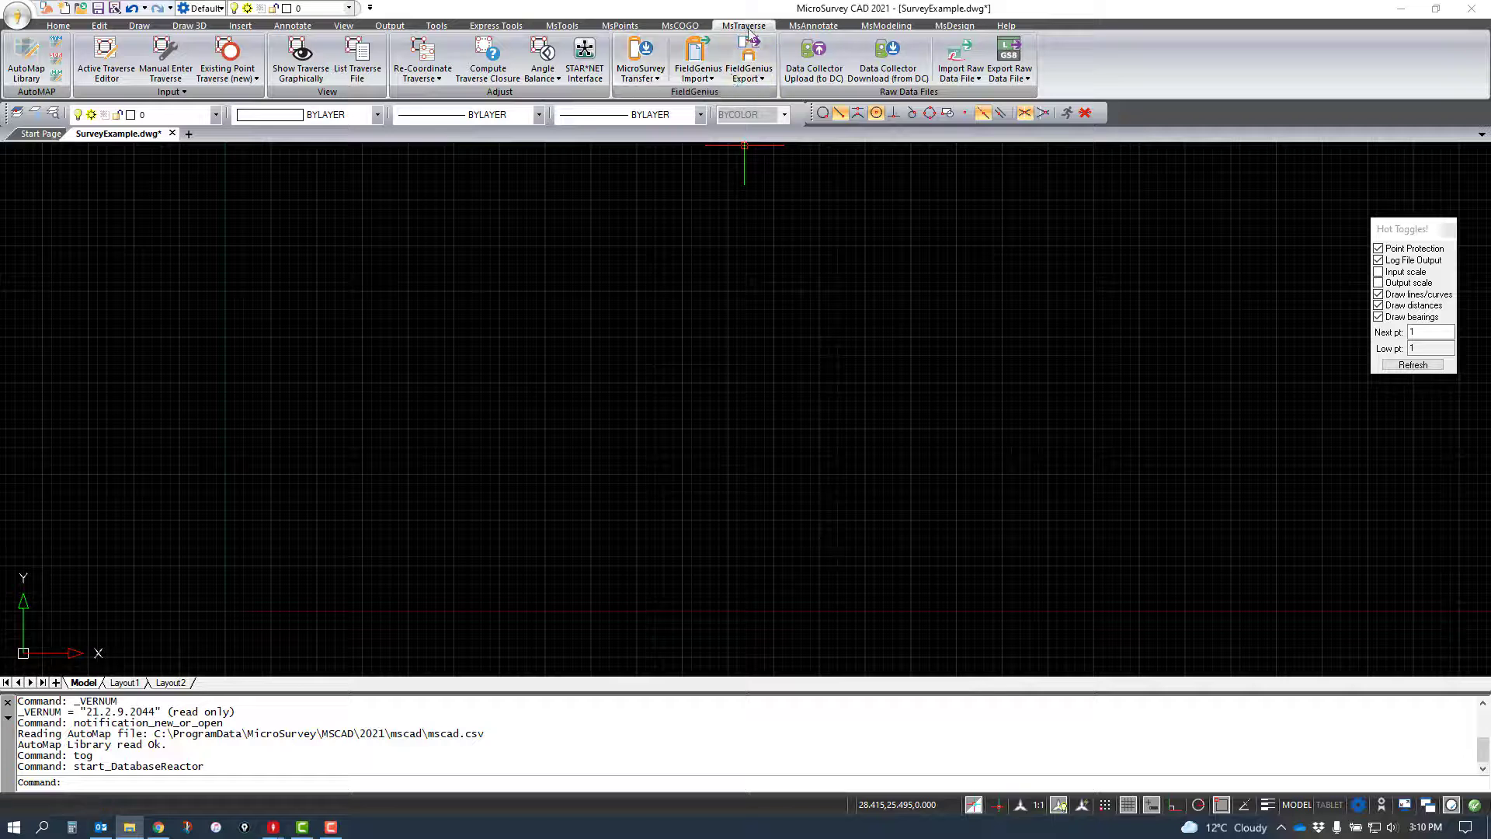
Step: Check the FieldGenius import options among the traverse tools, and open the FieldGenius Tools from the MicroSurvey Assistant
left_click(694, 80)
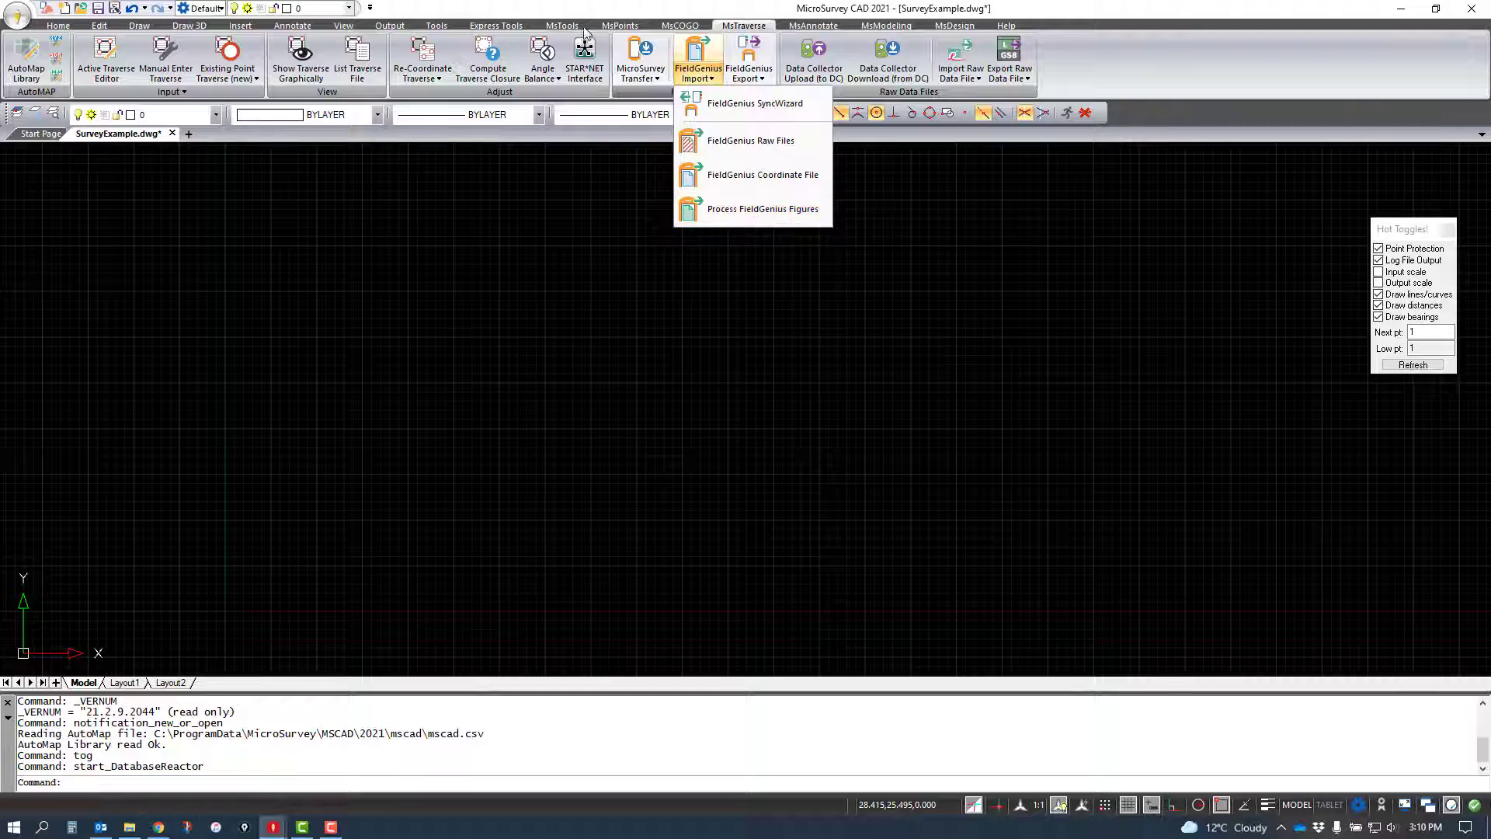
left_click(703, 8)
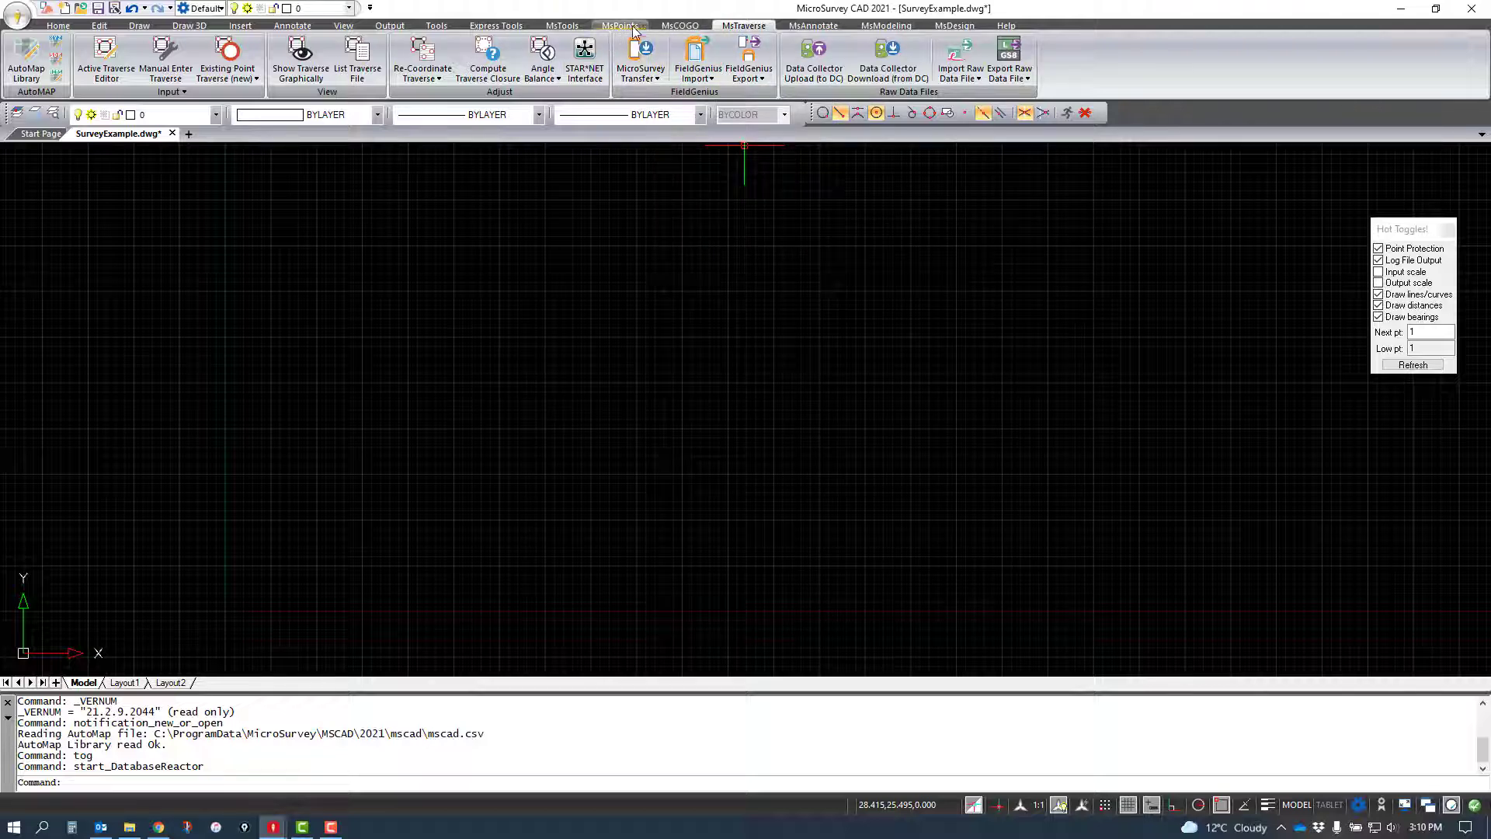
left_click(563, 27)
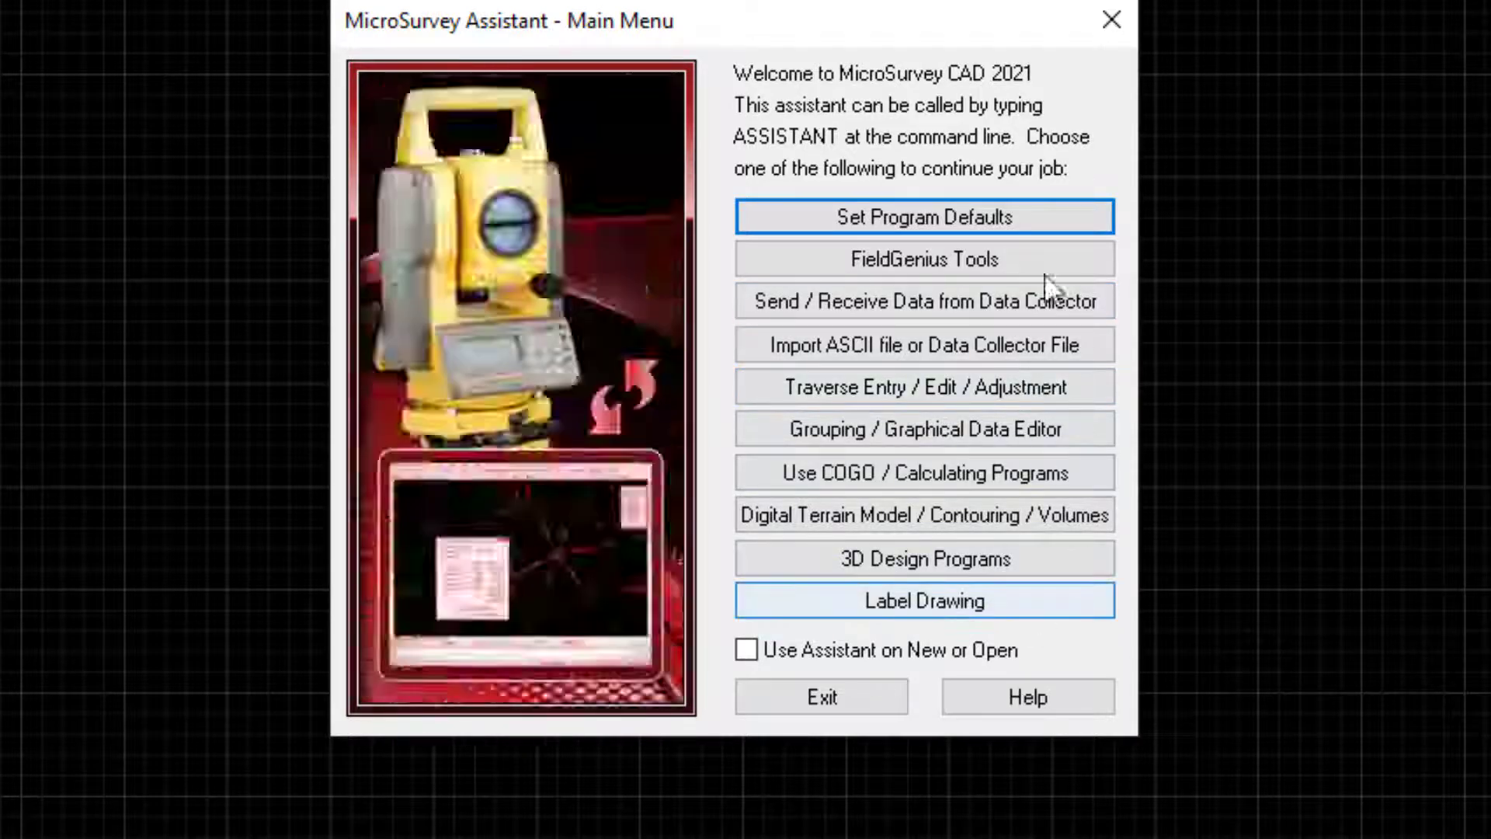
left_click(995, 258)
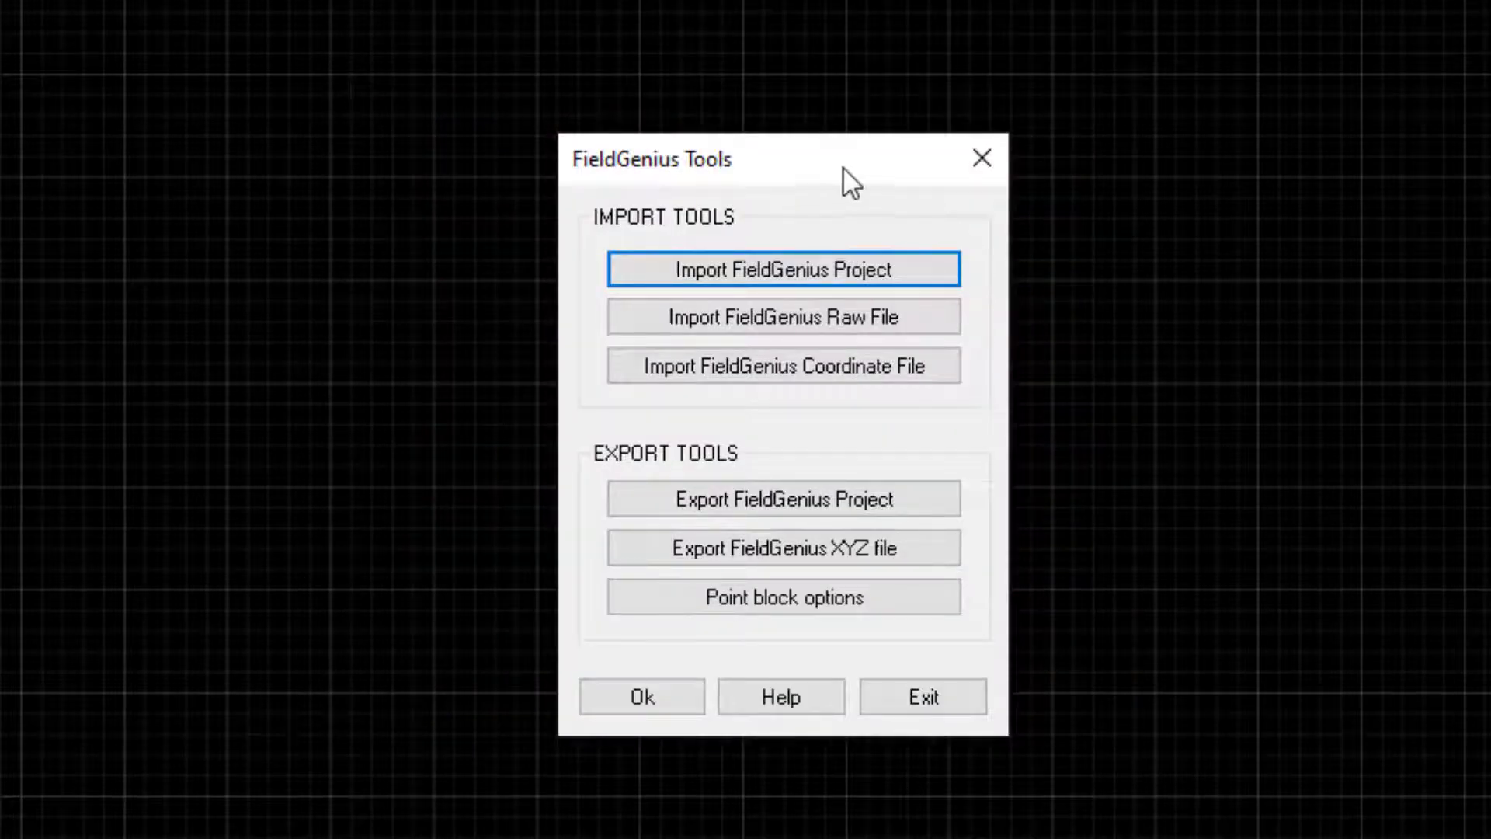
left_click_drag(842, 167, 868, 73)
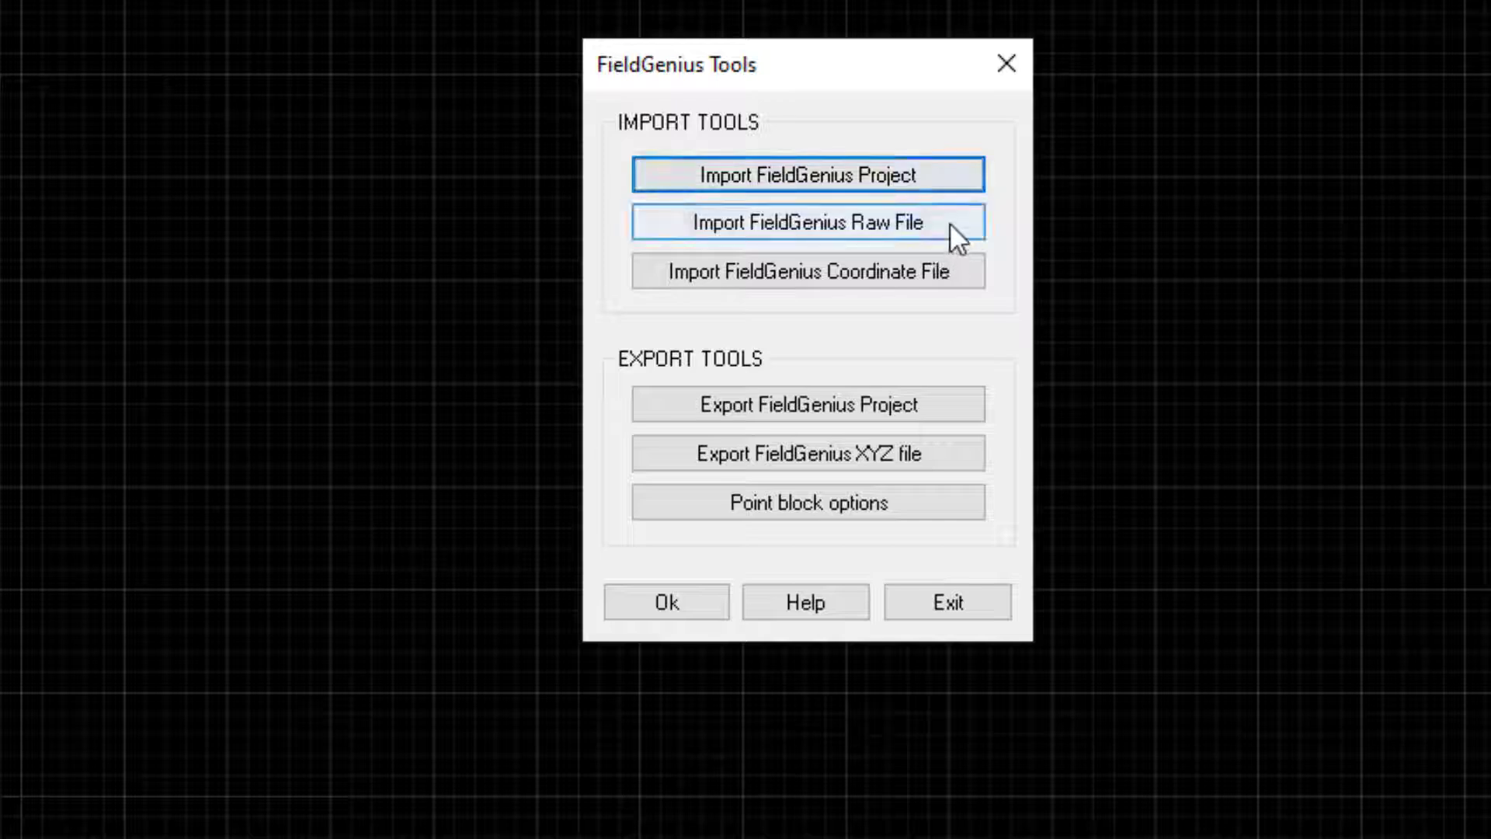
Step: Import the FieldGenius project "D-2492 updated" into the drawing with the SyncWizard and close the MicroSurvey Assistant
left_click(923, 176)
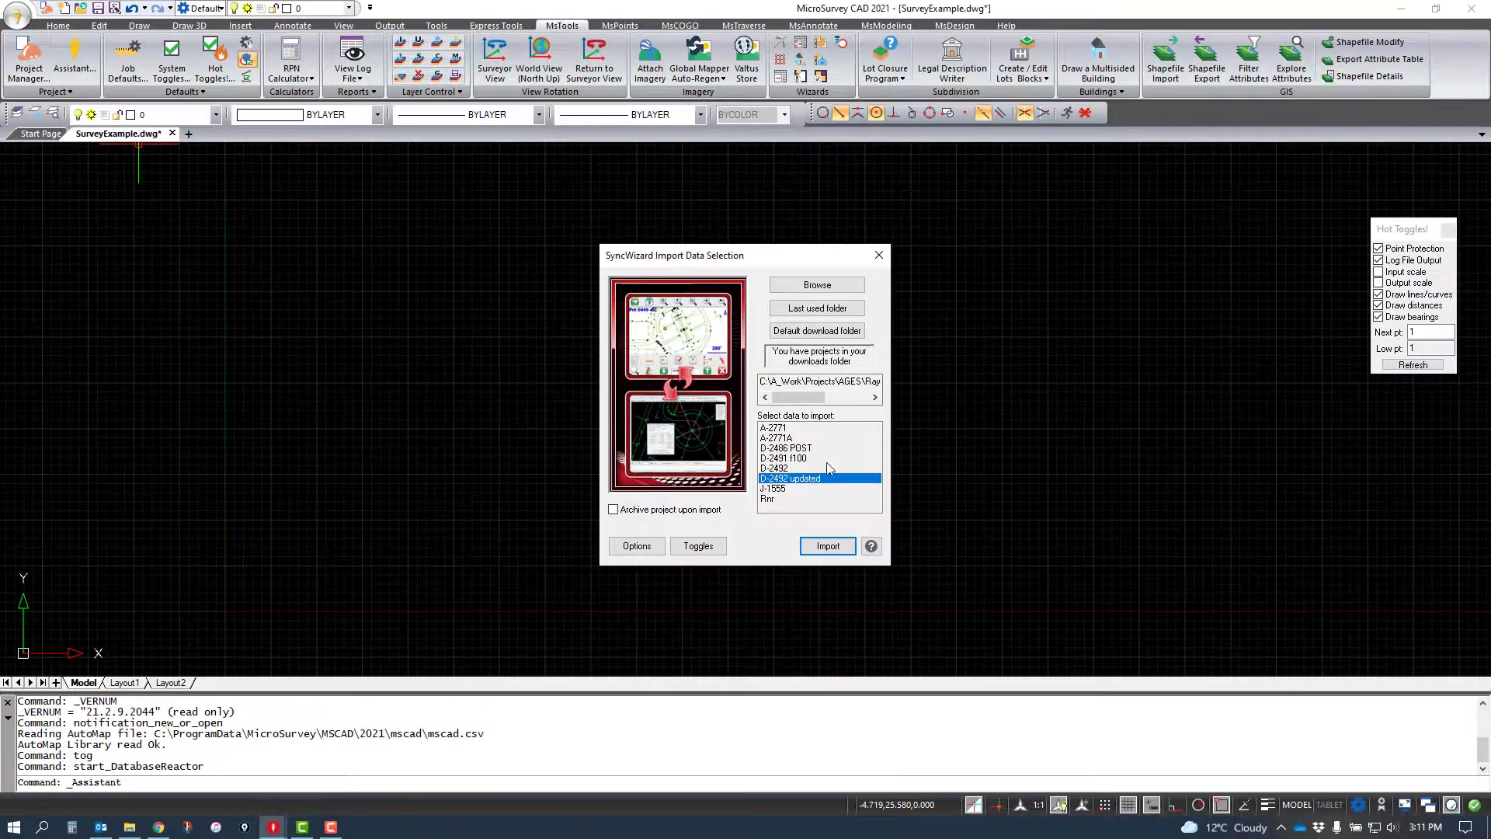
left_click(827, 546)
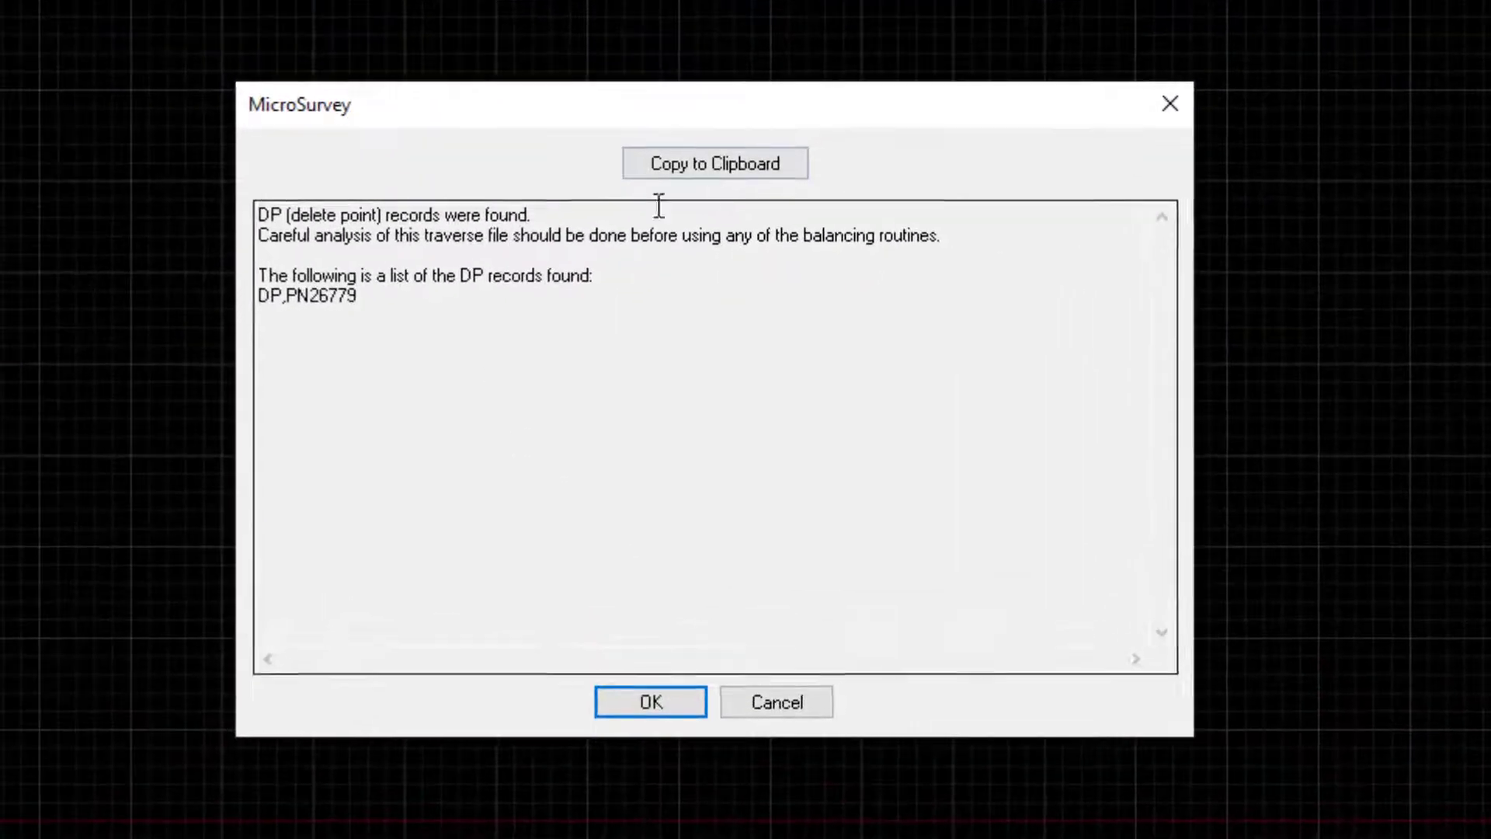
left_click_drag(870, 104, 903, 68)
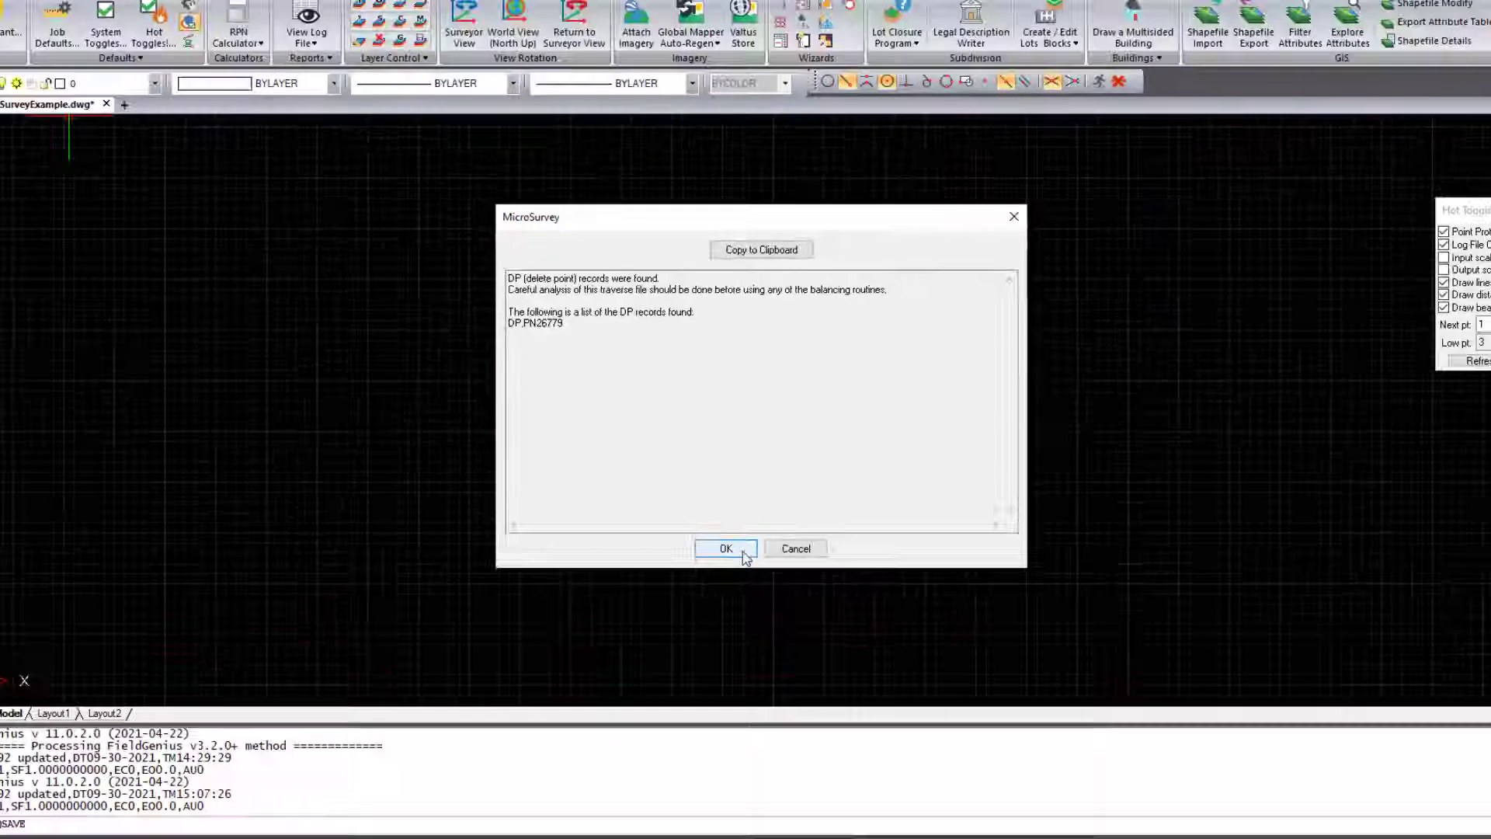
left_click(698, 673)
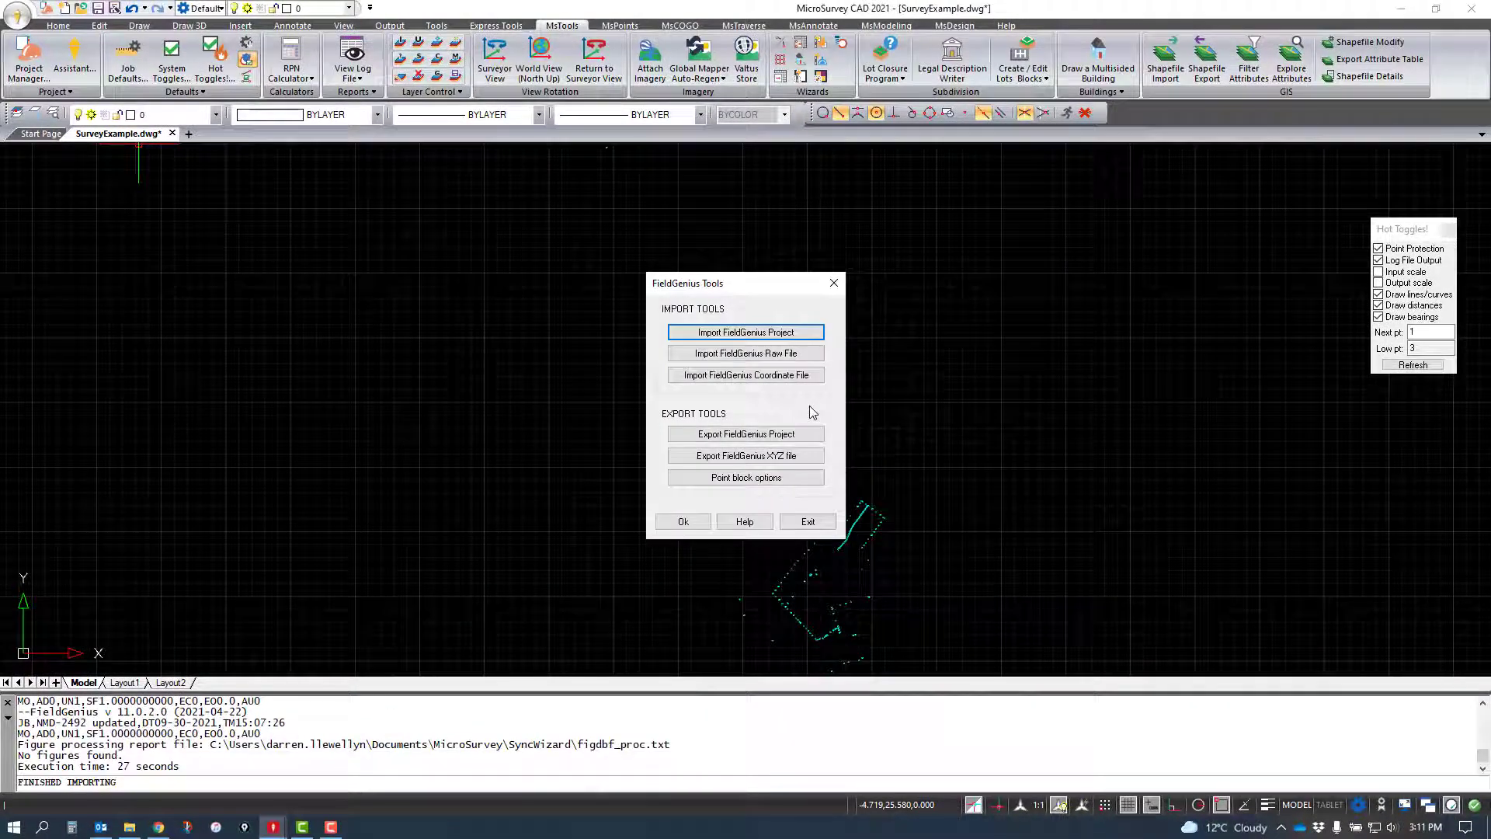
left_click(696, 521)
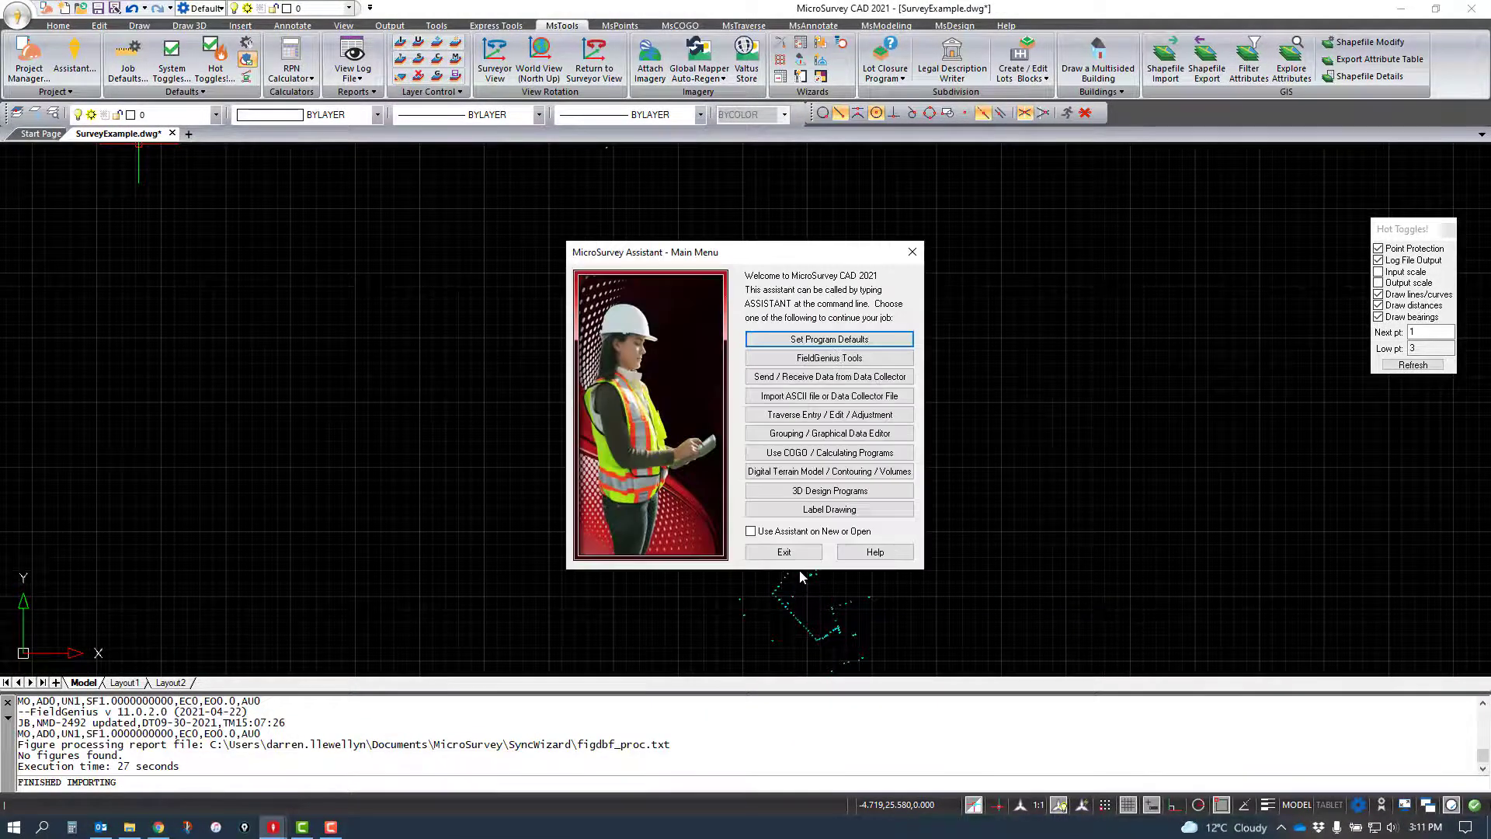
left_click(784, 552)
Step: Examine the imported survey points in the drawing, including the TOD line and the cluster around points 507 and 509
scroll(859, 559, "up", 4)
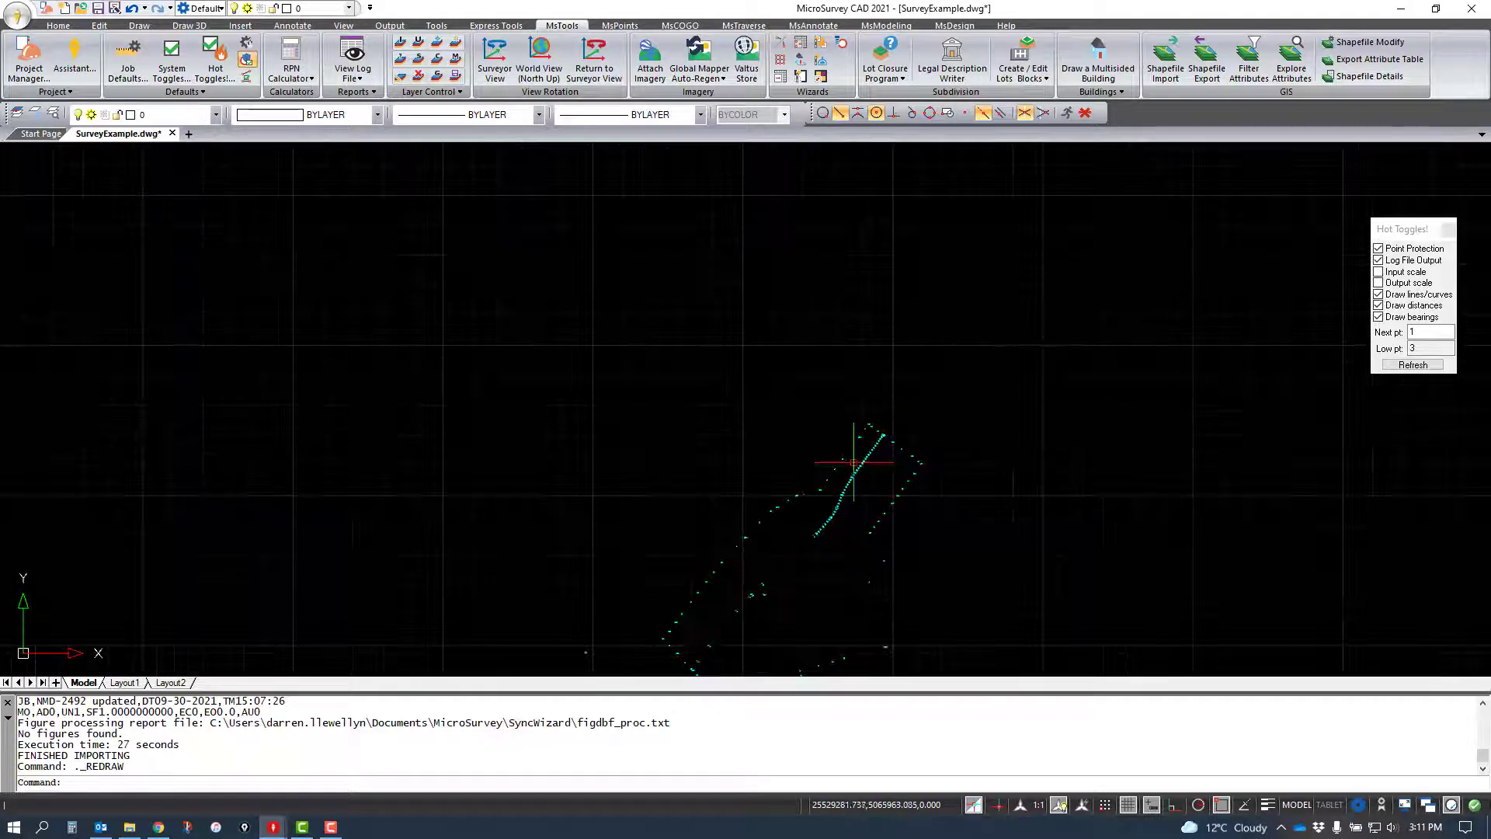
scroll(854, 462, "up", 5)
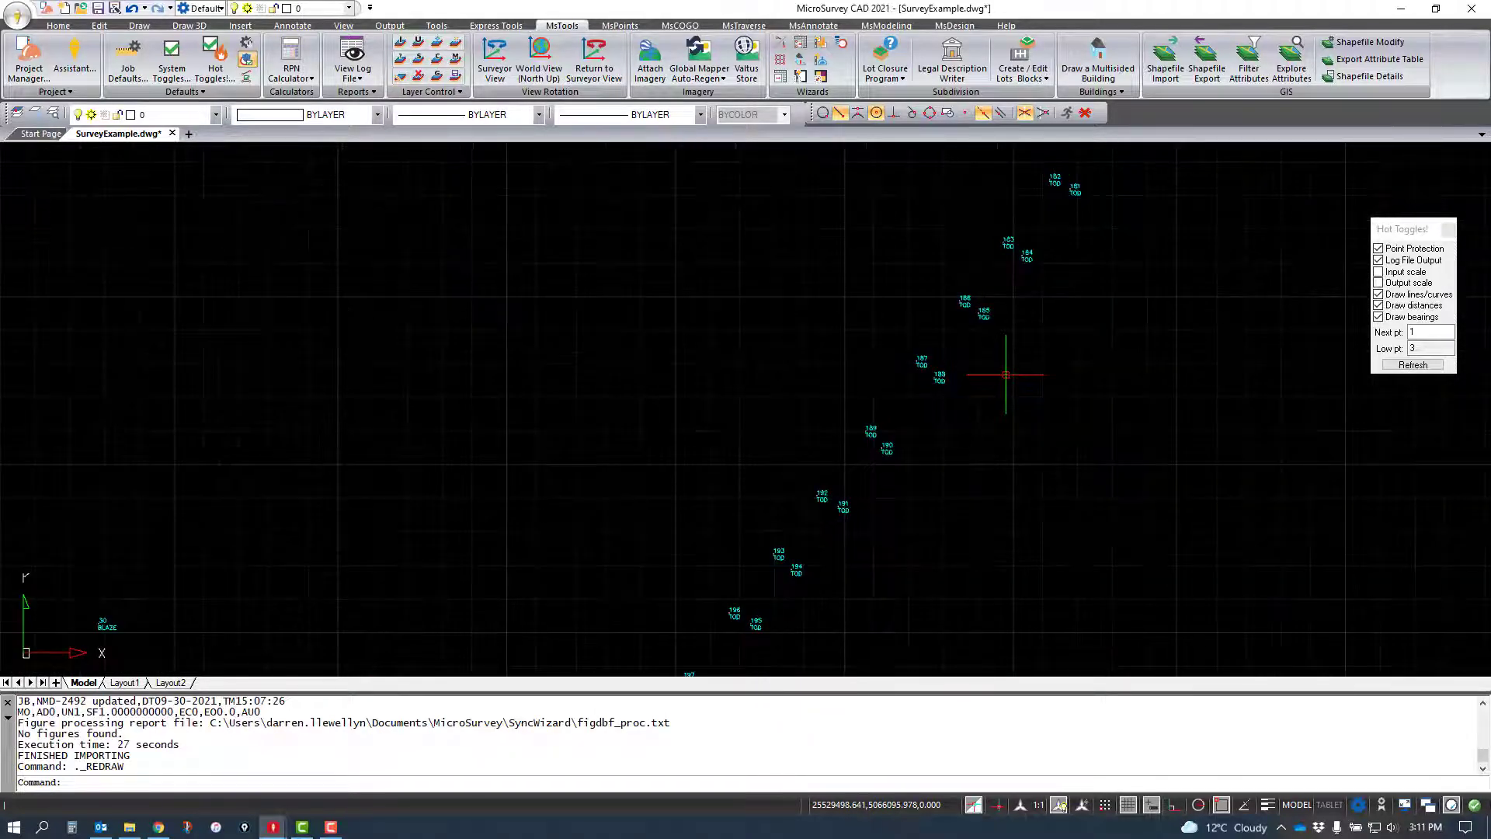
scroll(1005, 375, "down", 3)
middle_click_drag(1098, 317, 884, 501)
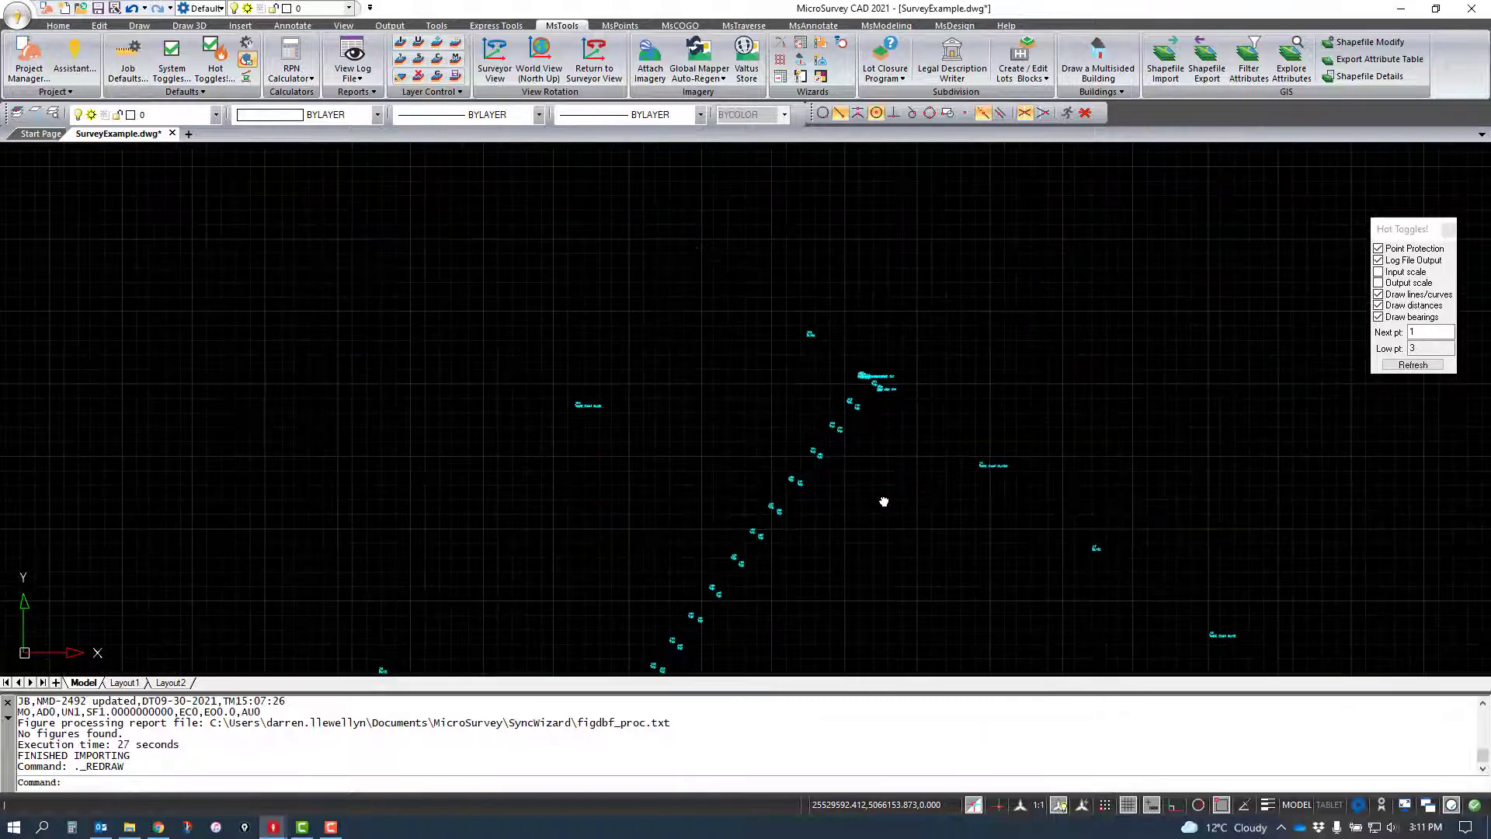
scroll(932, 419, "up", 2)
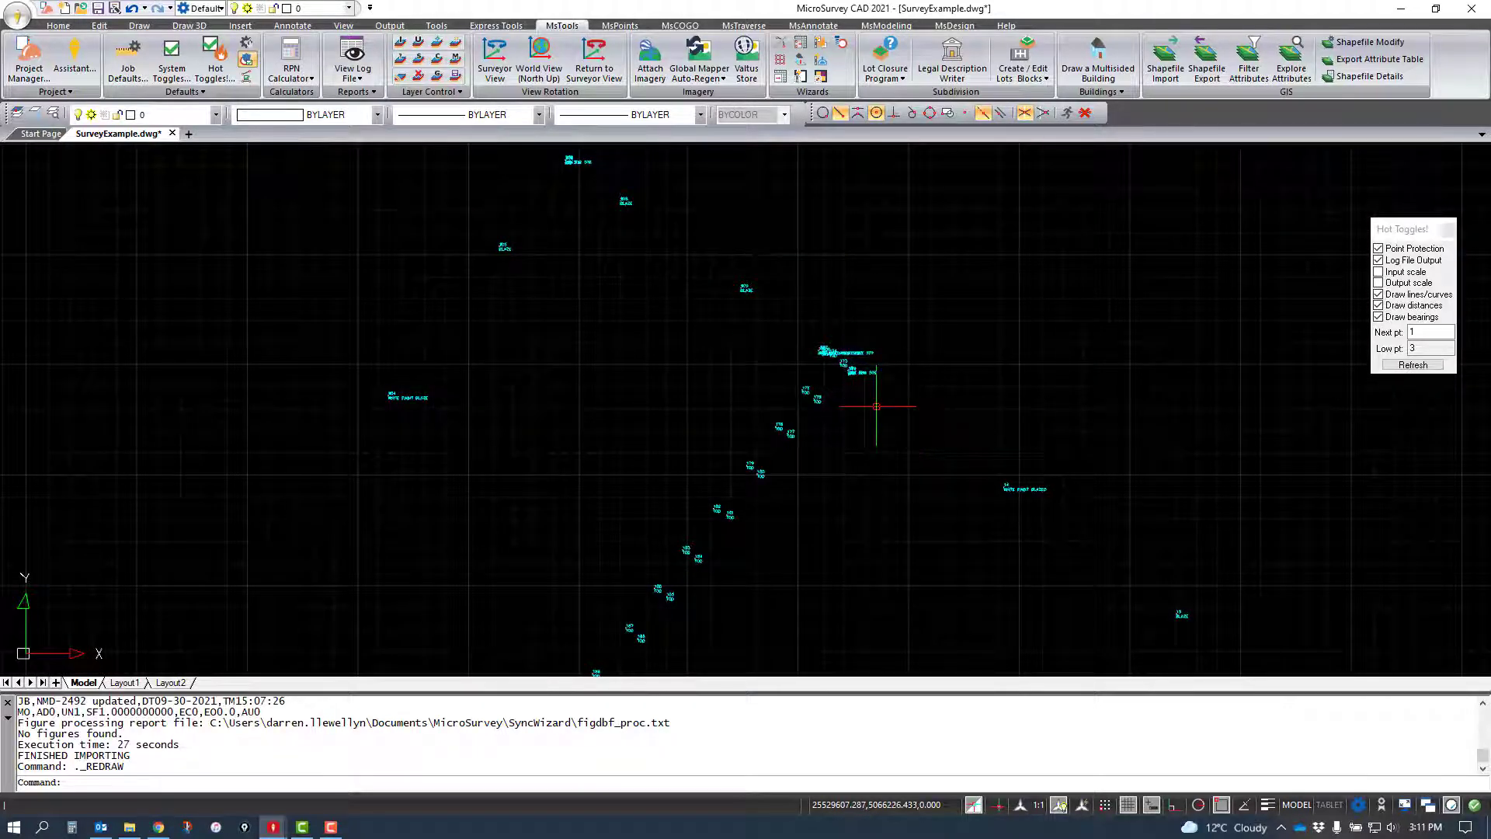
scroll(843, 342, "up", 4)
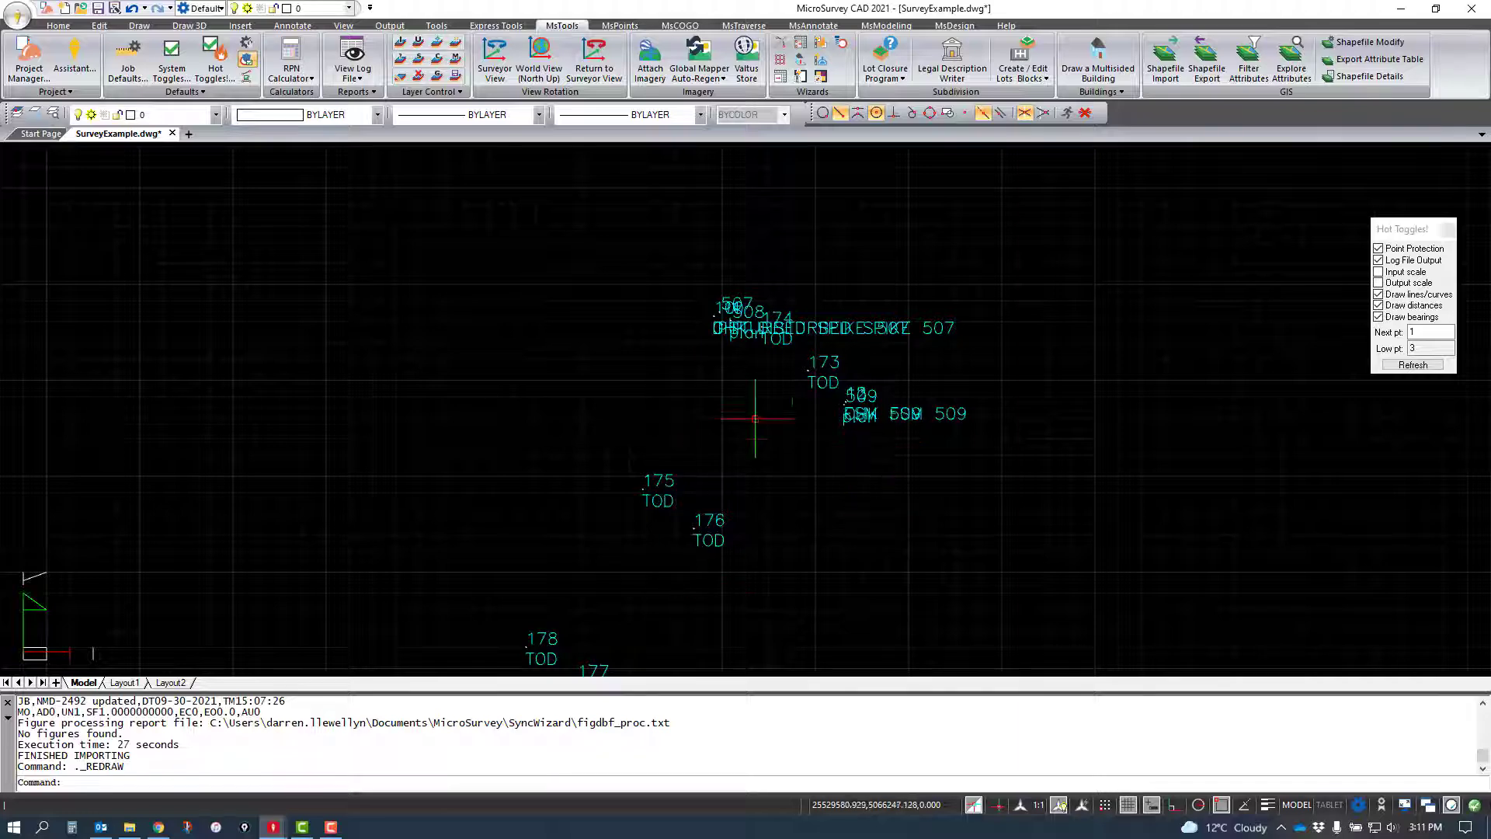
scroll(753, 424, "down", 3)
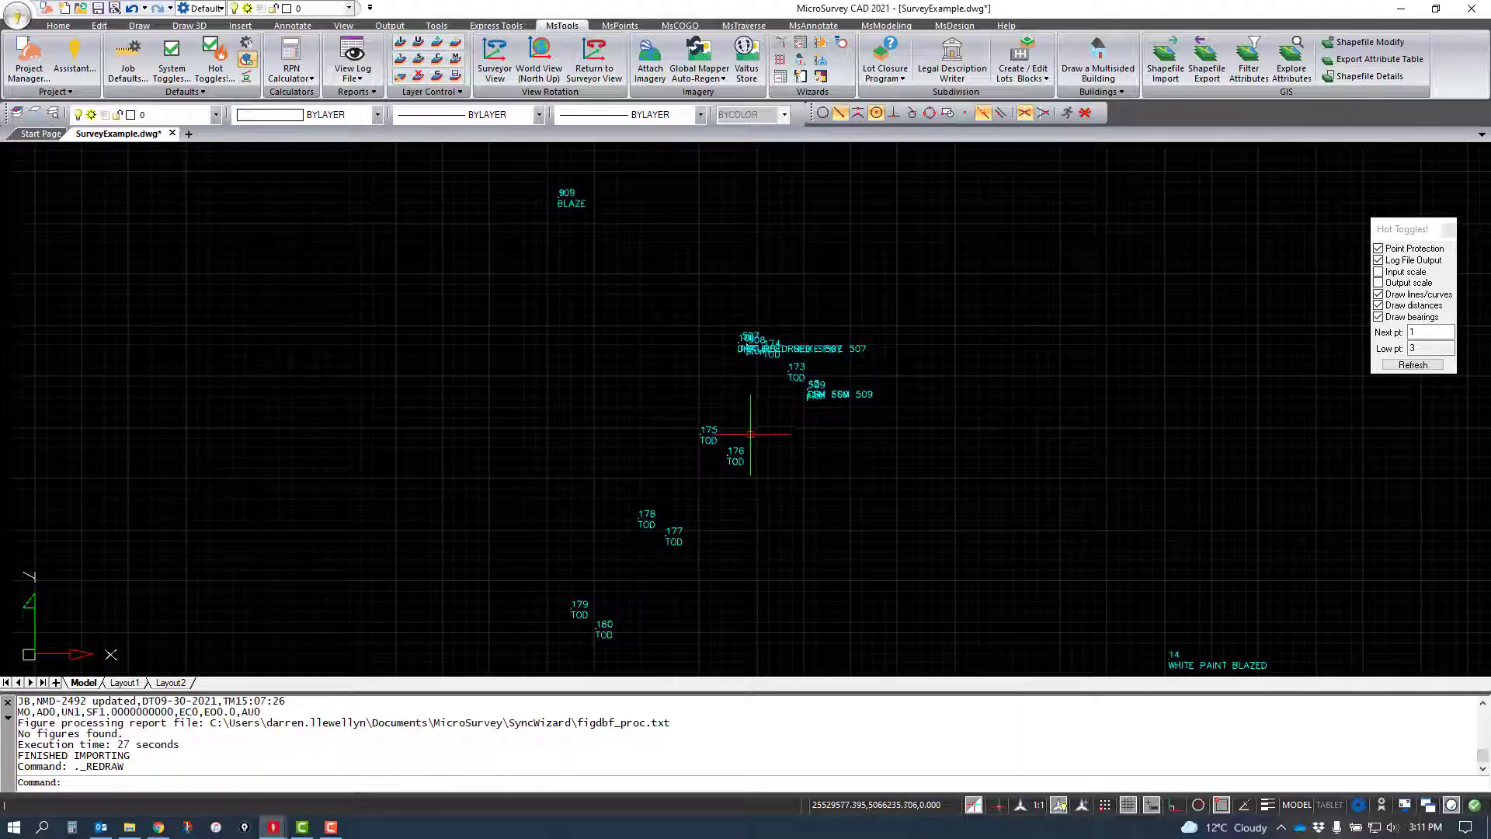
middle_click_drag(909, 417, 688, 260)
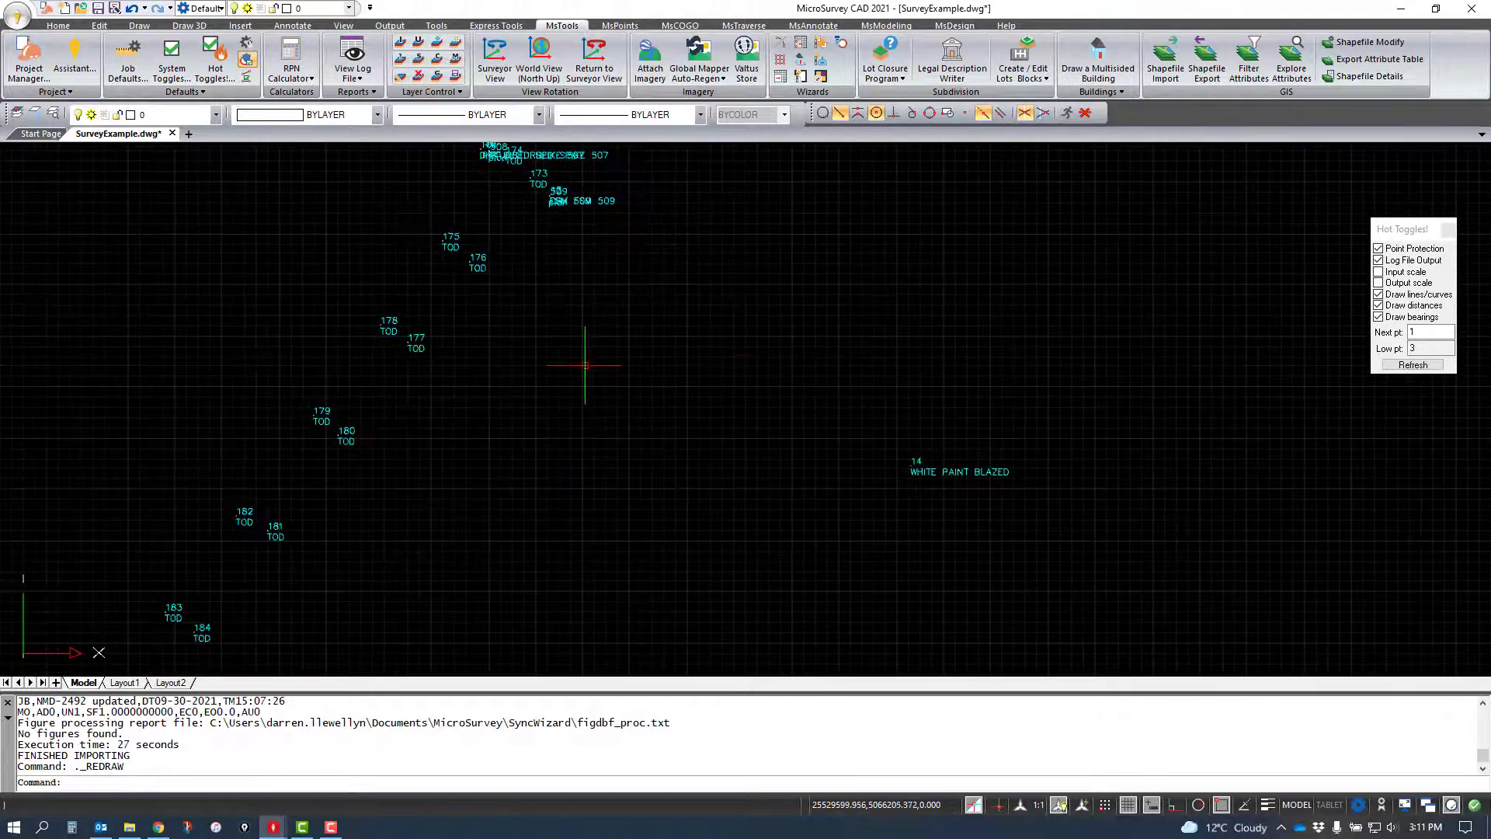
Step: View the drawing scale in the re-scale settings for the surveying data and dismiss them without entering a new scale
mouse_move(585, 365)
middle_mouse_down()
mouse_move(772, 407)
mouse_move(876, 407)
middle_mouse_up()
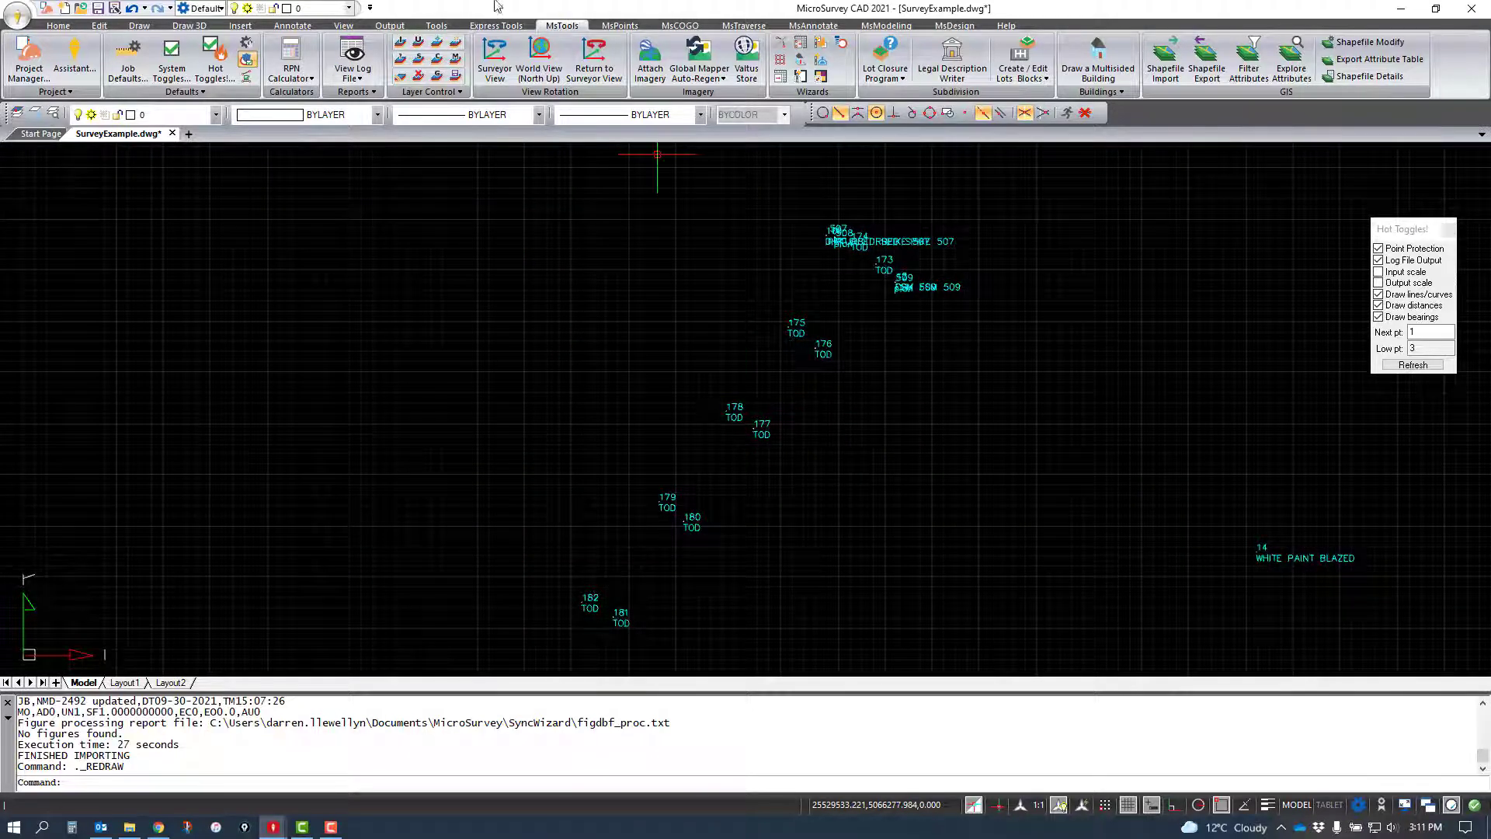
left_click(618, 26)
left_click(244, 89)
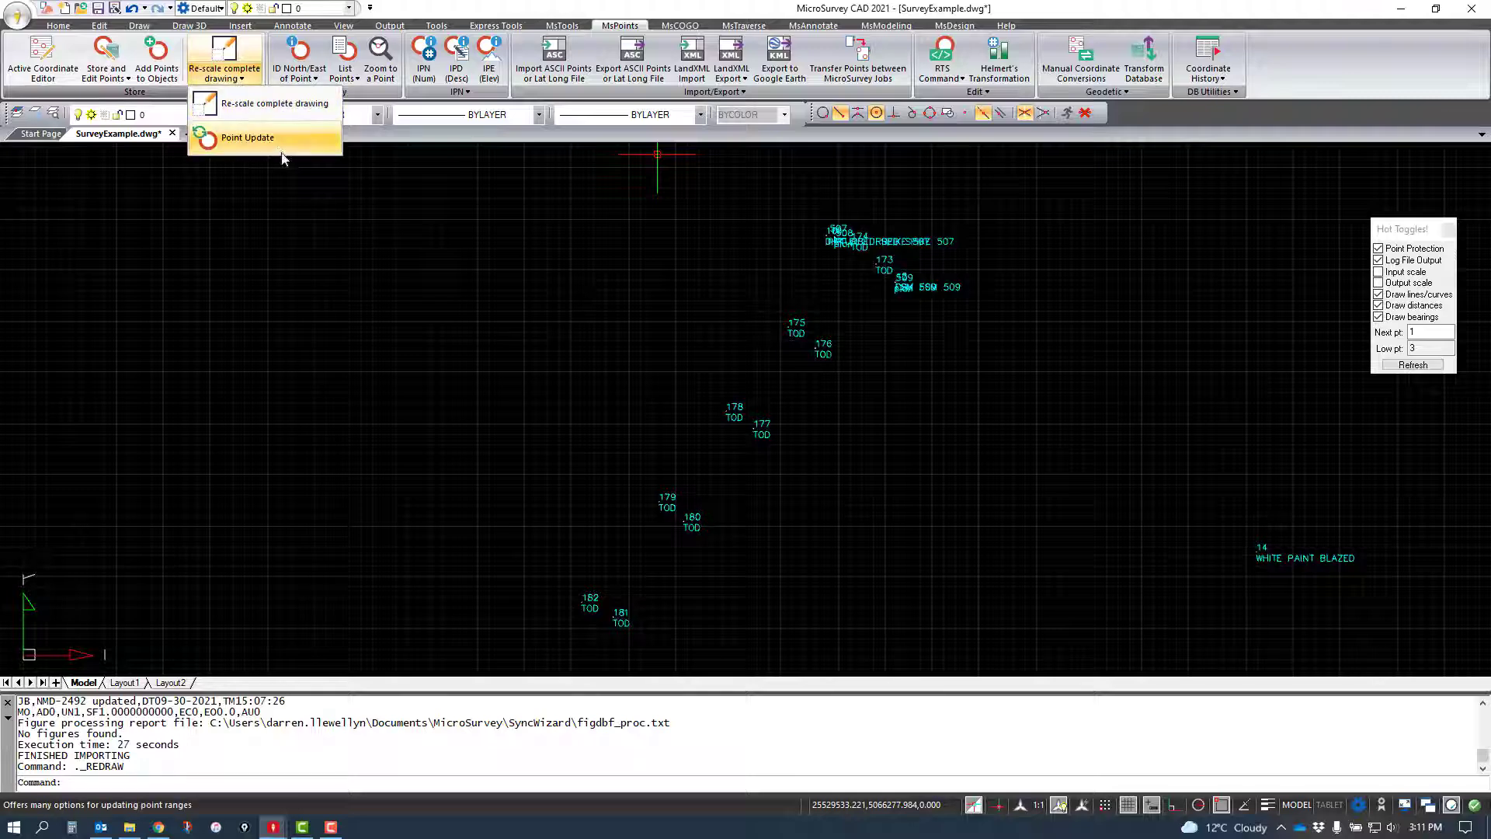
left_click(218, 108)
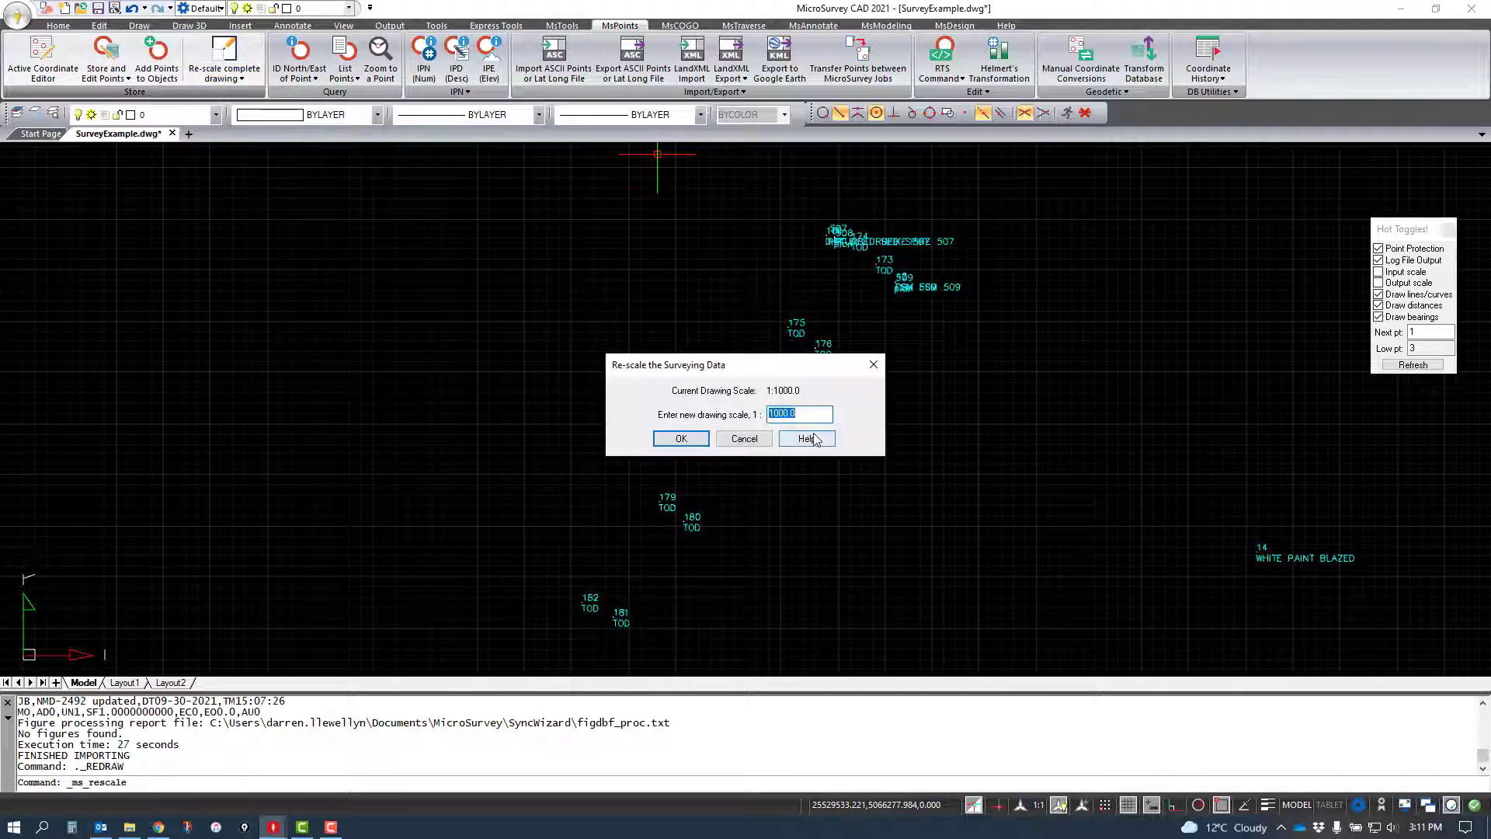
left_click(745, 438)
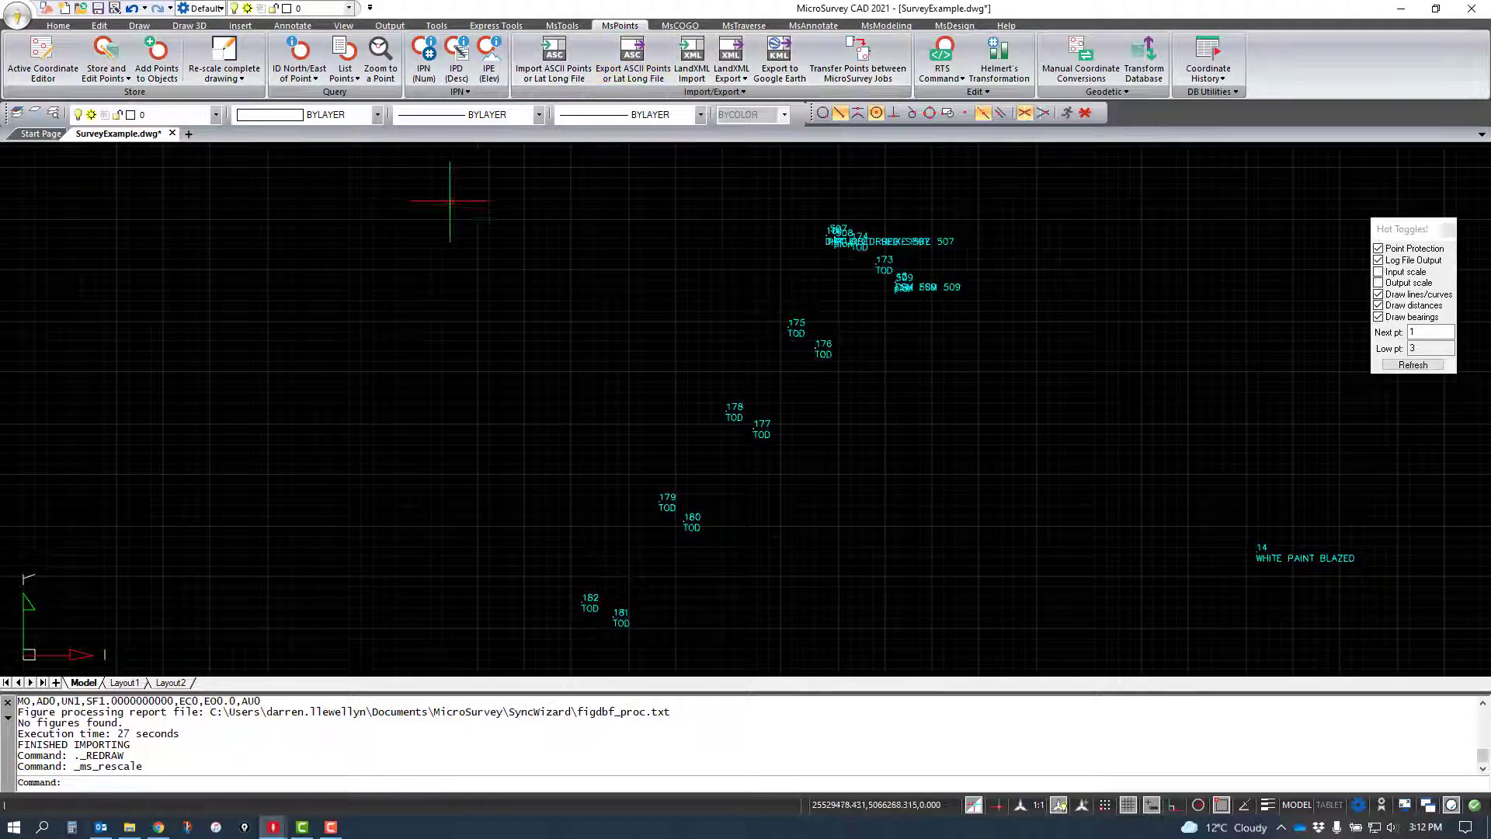
Step: Turn on the independent point numbers, descriptions and elevations for the survey points in the drawing
left_click(424, 58)
left_click(459, 62)
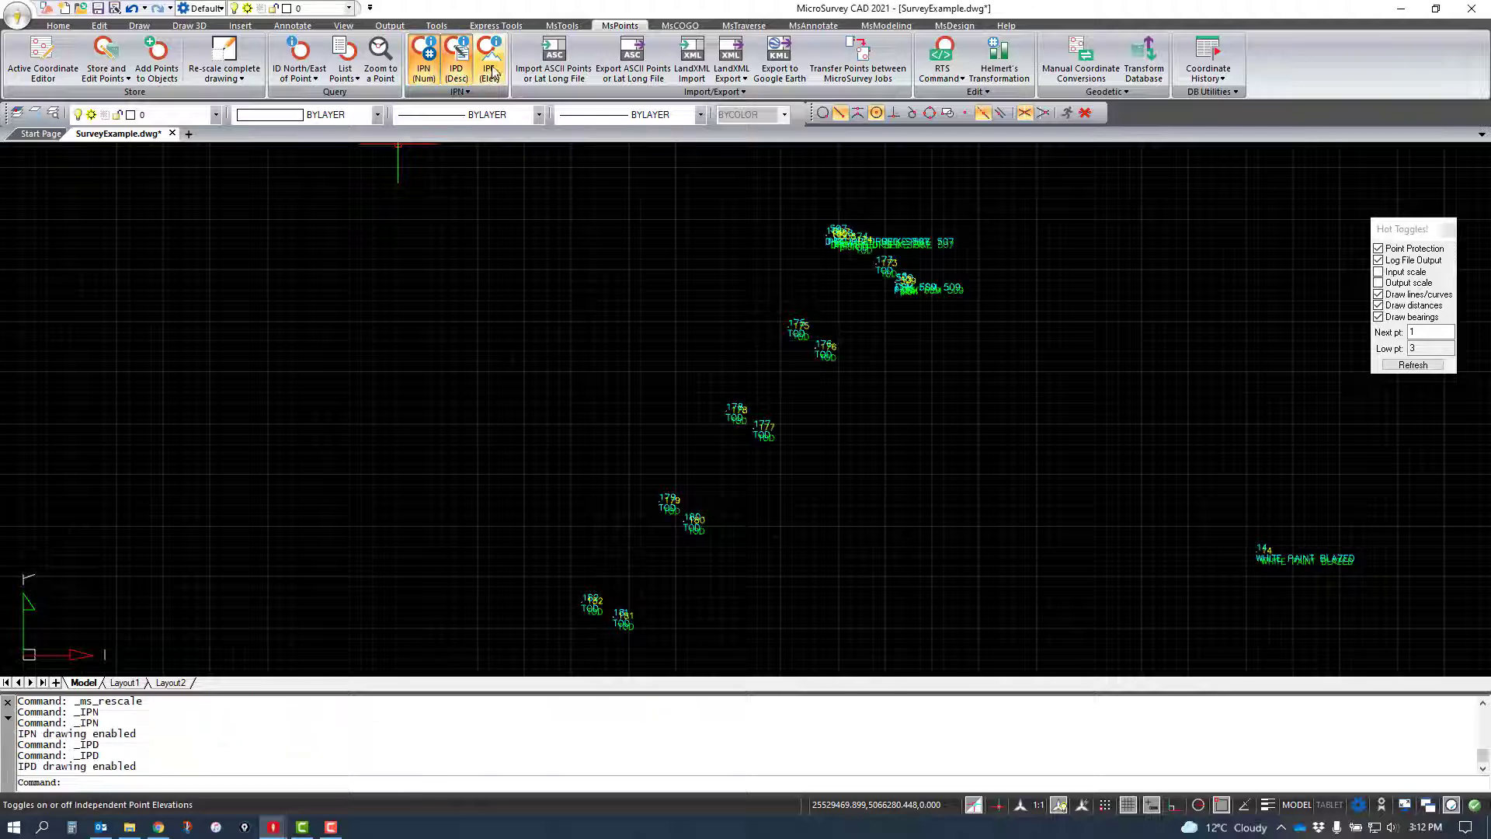
left_click(490, 60)
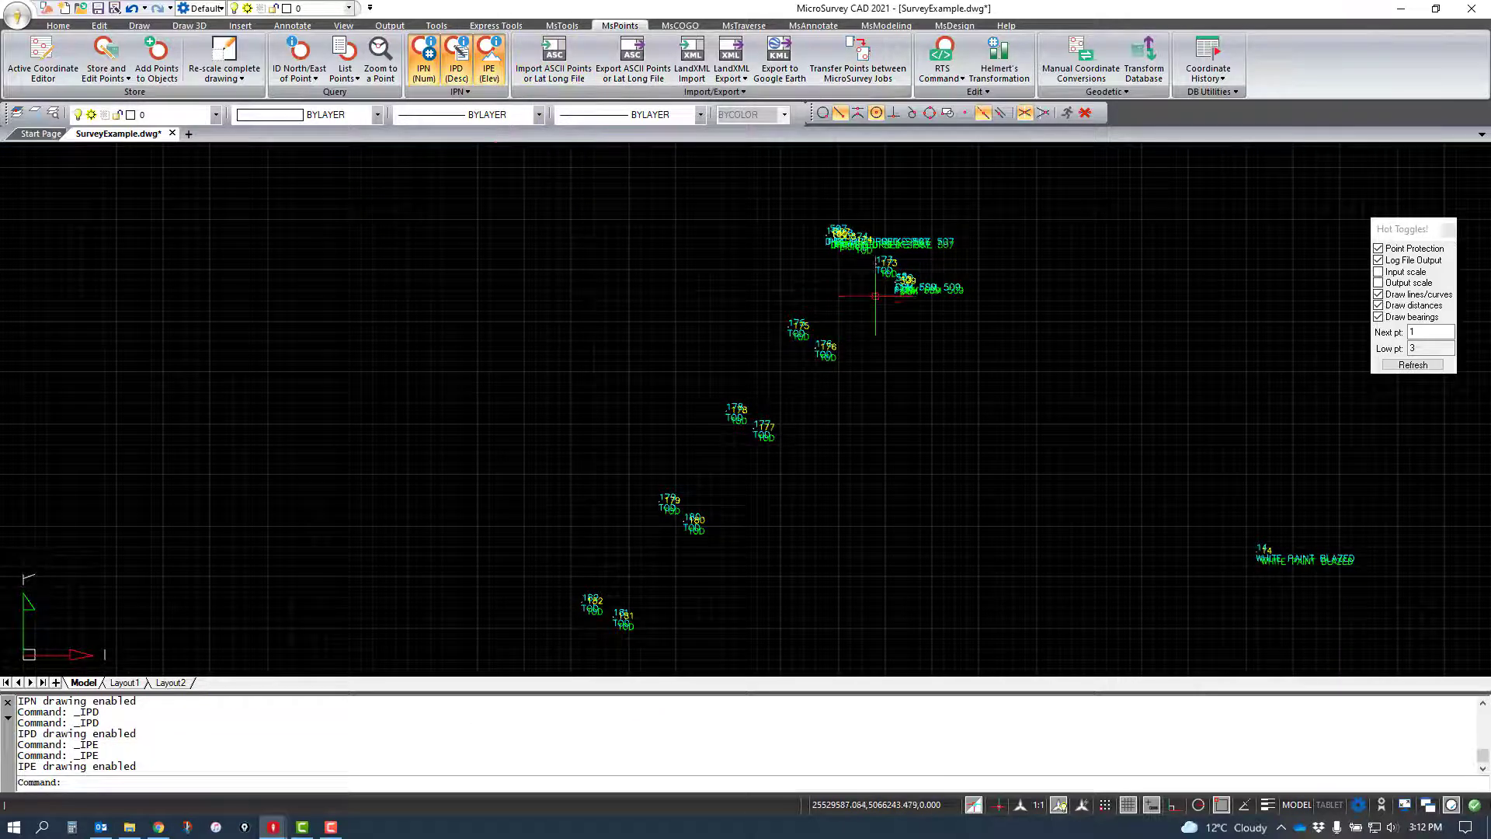
scroll(878, 289, "up", 3)
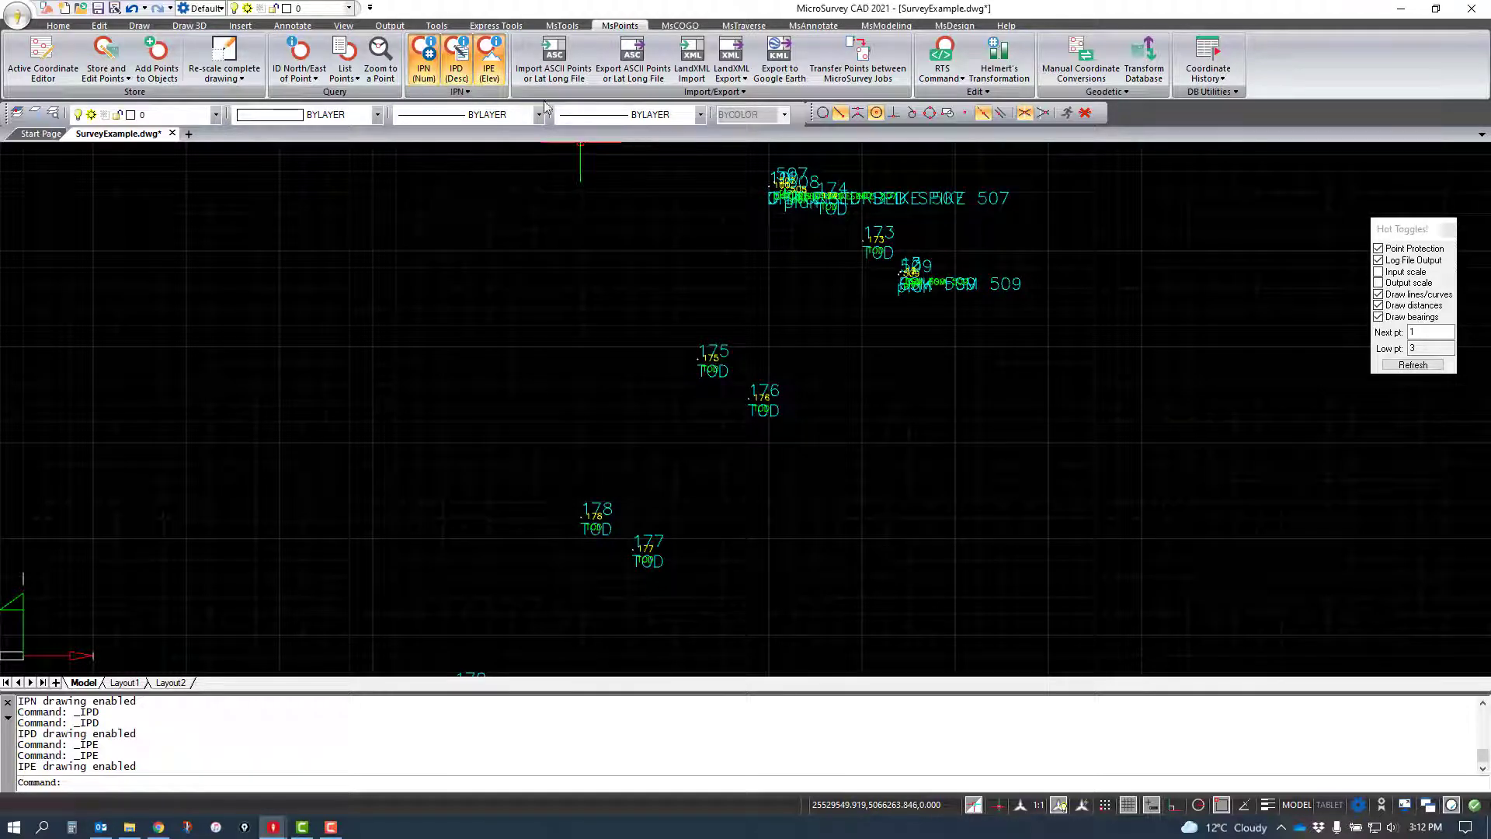
Step: Switch the independent point numbers off and back on, and compare the point labels along the TOD line
left_click(423, 70)
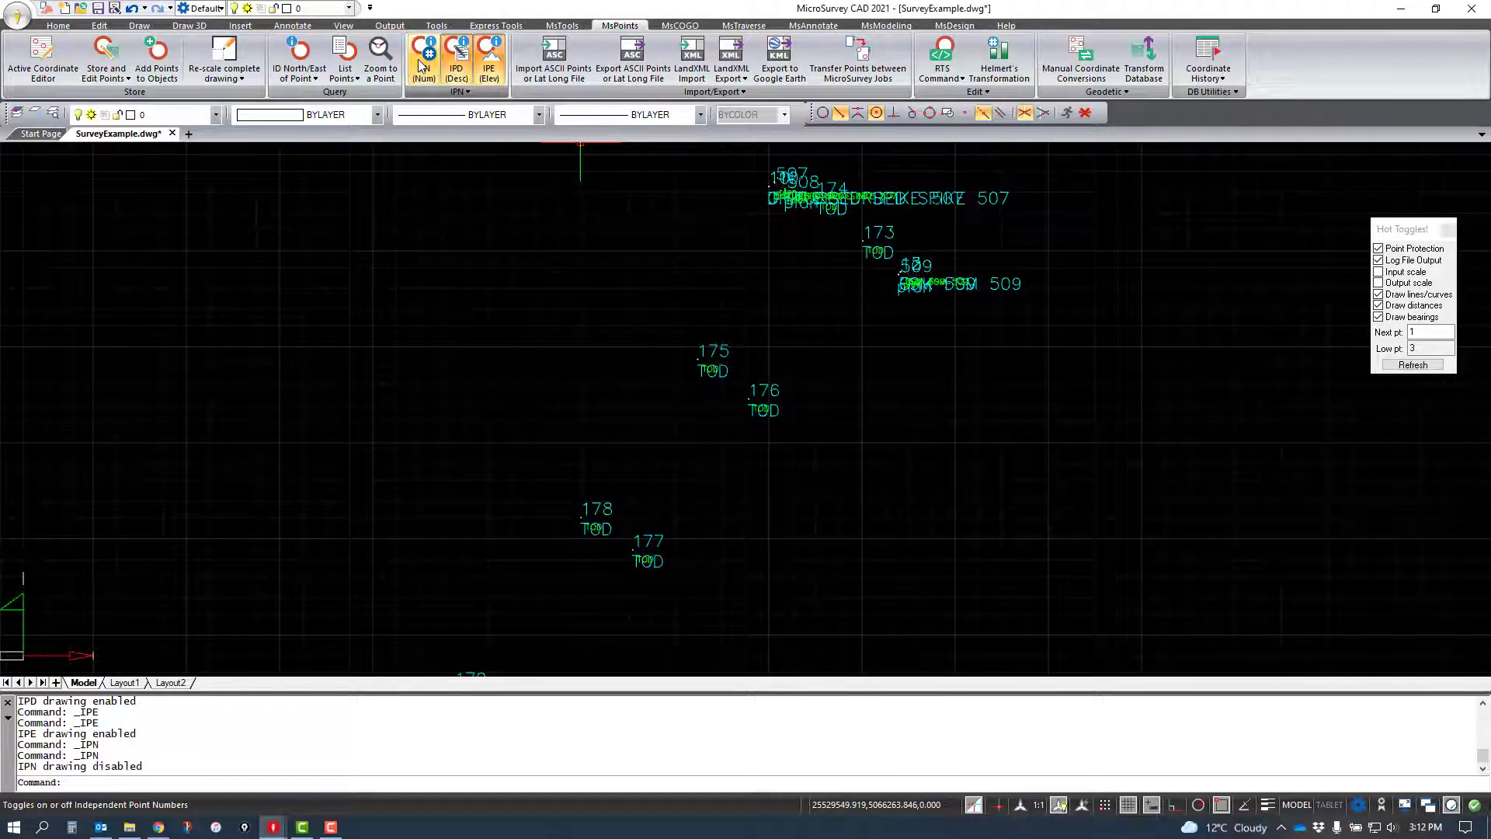
scroll(941, 283, "up", 2)
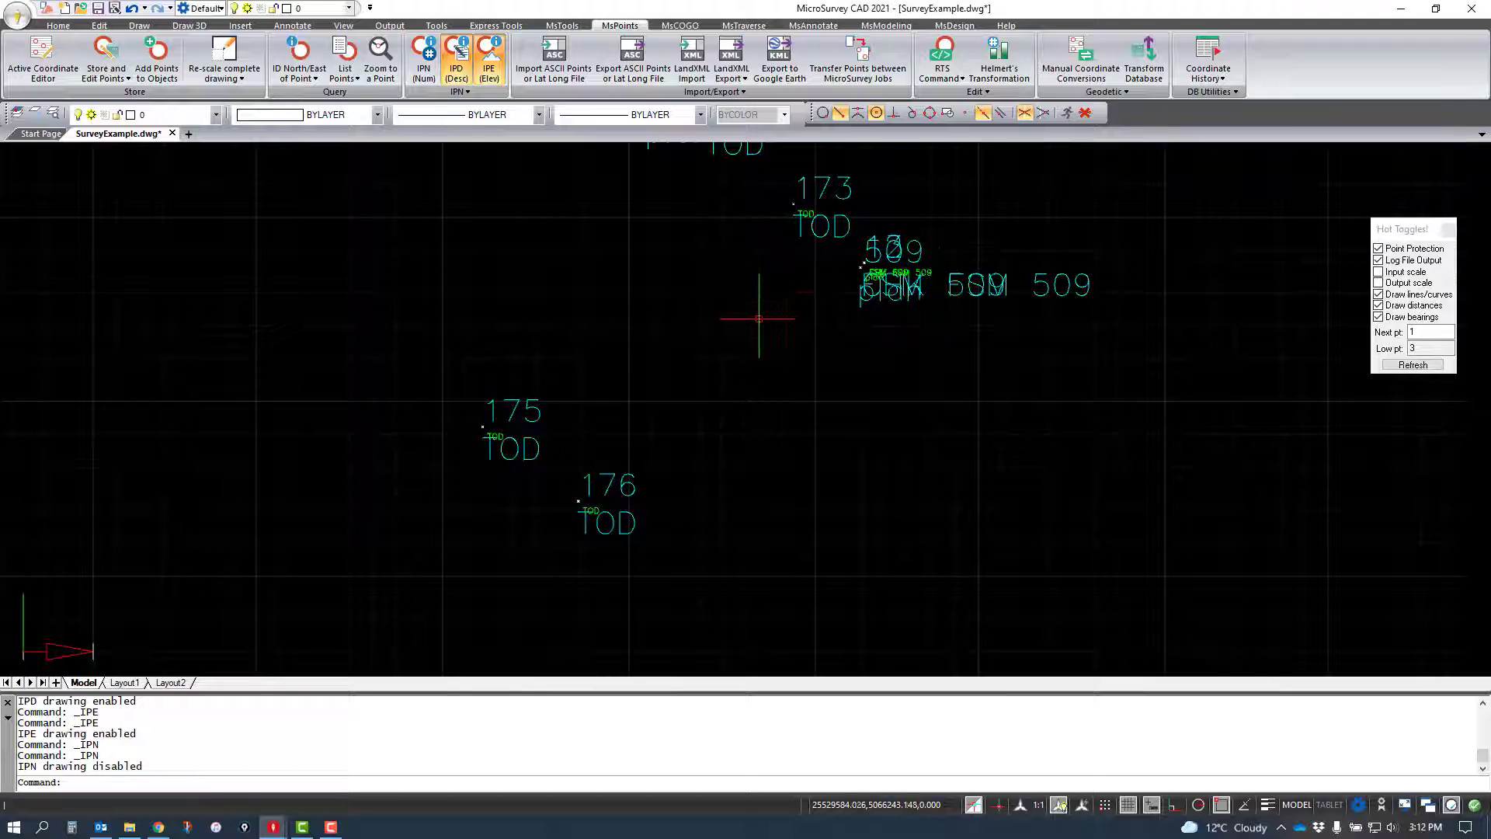
scroll(759, 317, "down", 2)
left_click(424, 62)
scroll(882, 430, "down", 2)
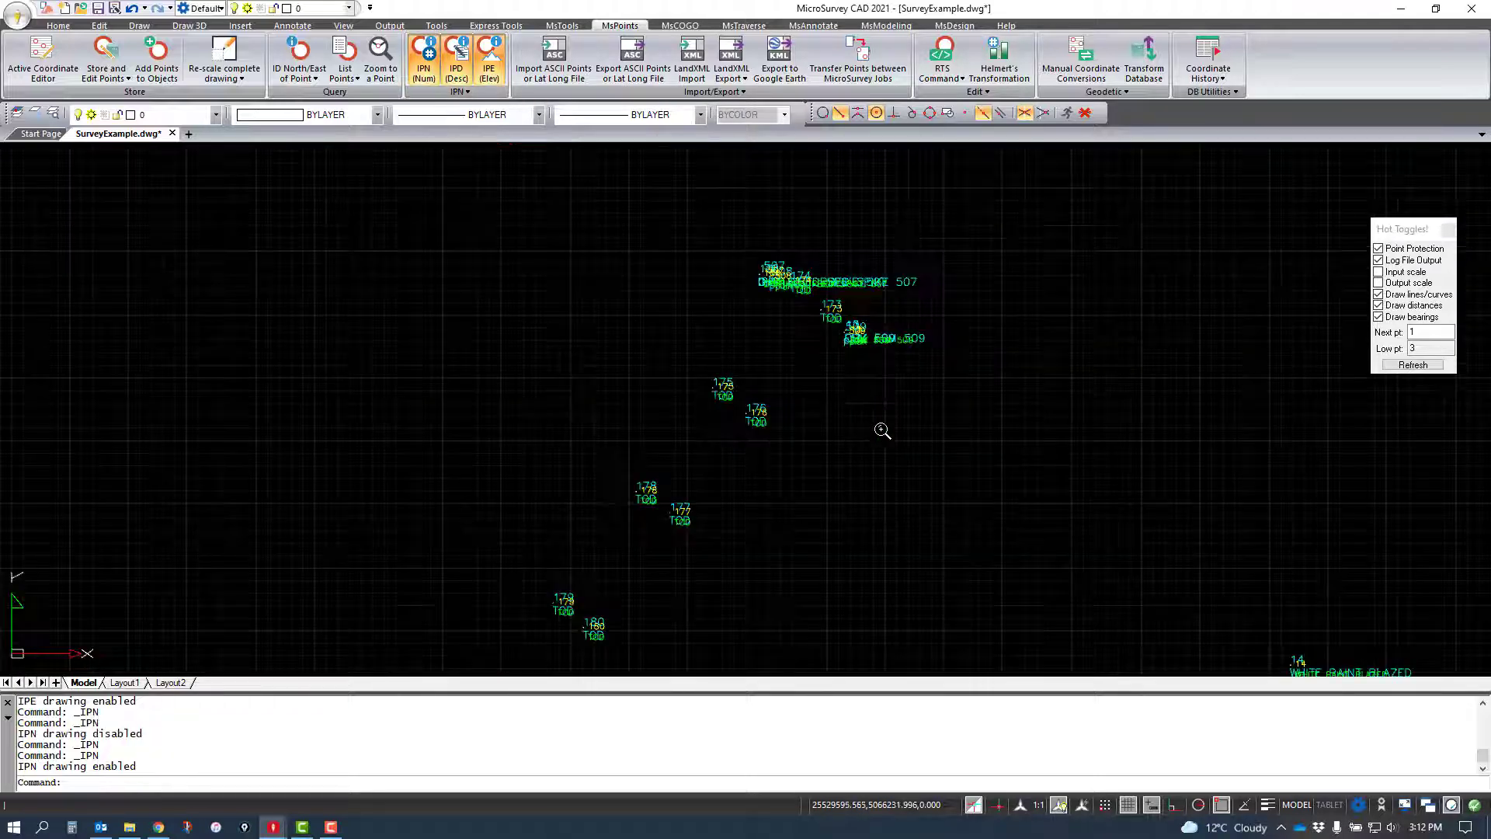
middle_click_drag(1089, 526, 759, 323)
scroll(792, 403, "down", 2)
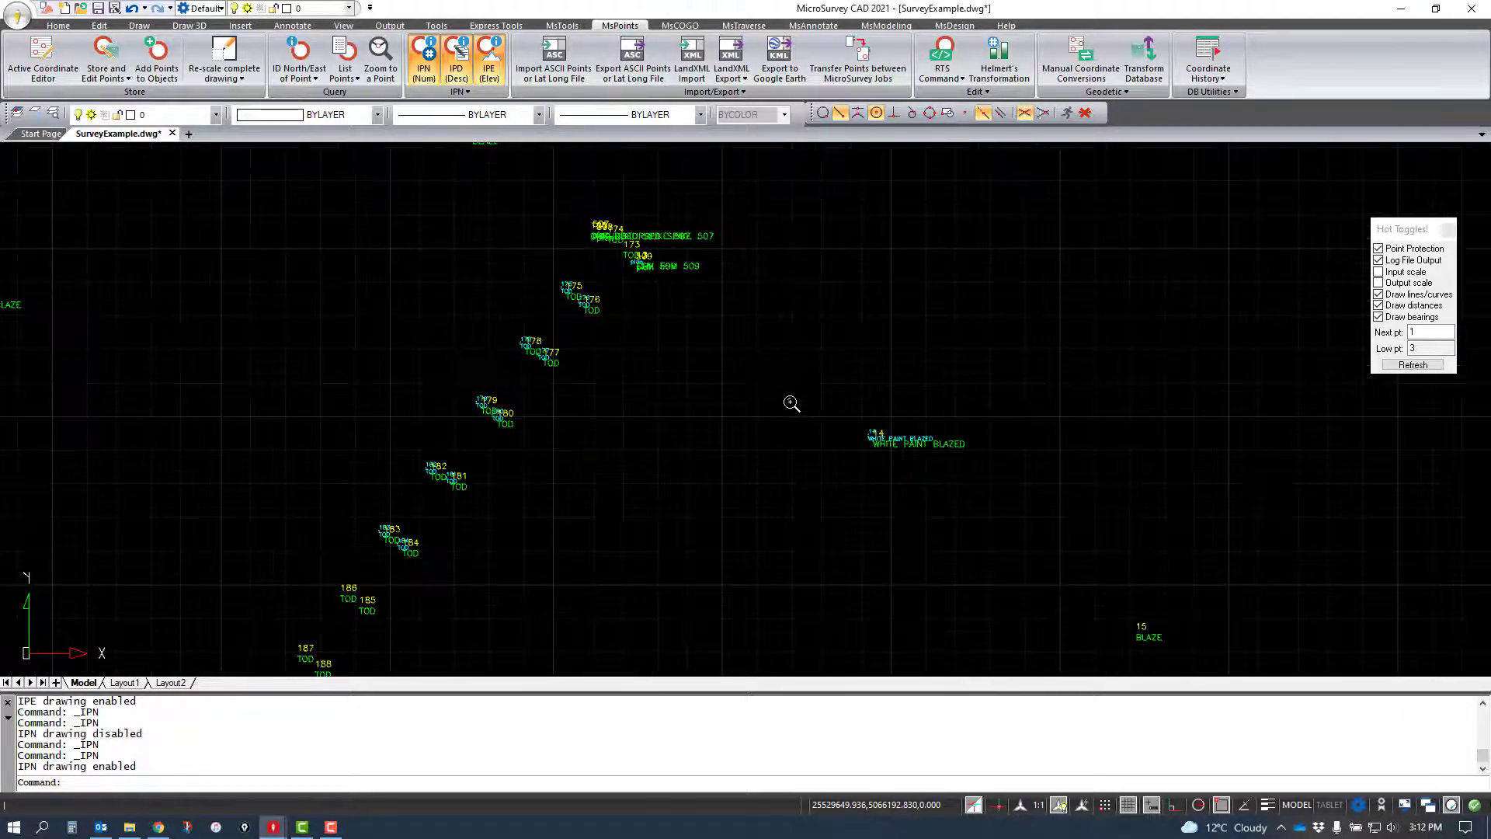
middle_click_drag(566, 450, 815, 373)
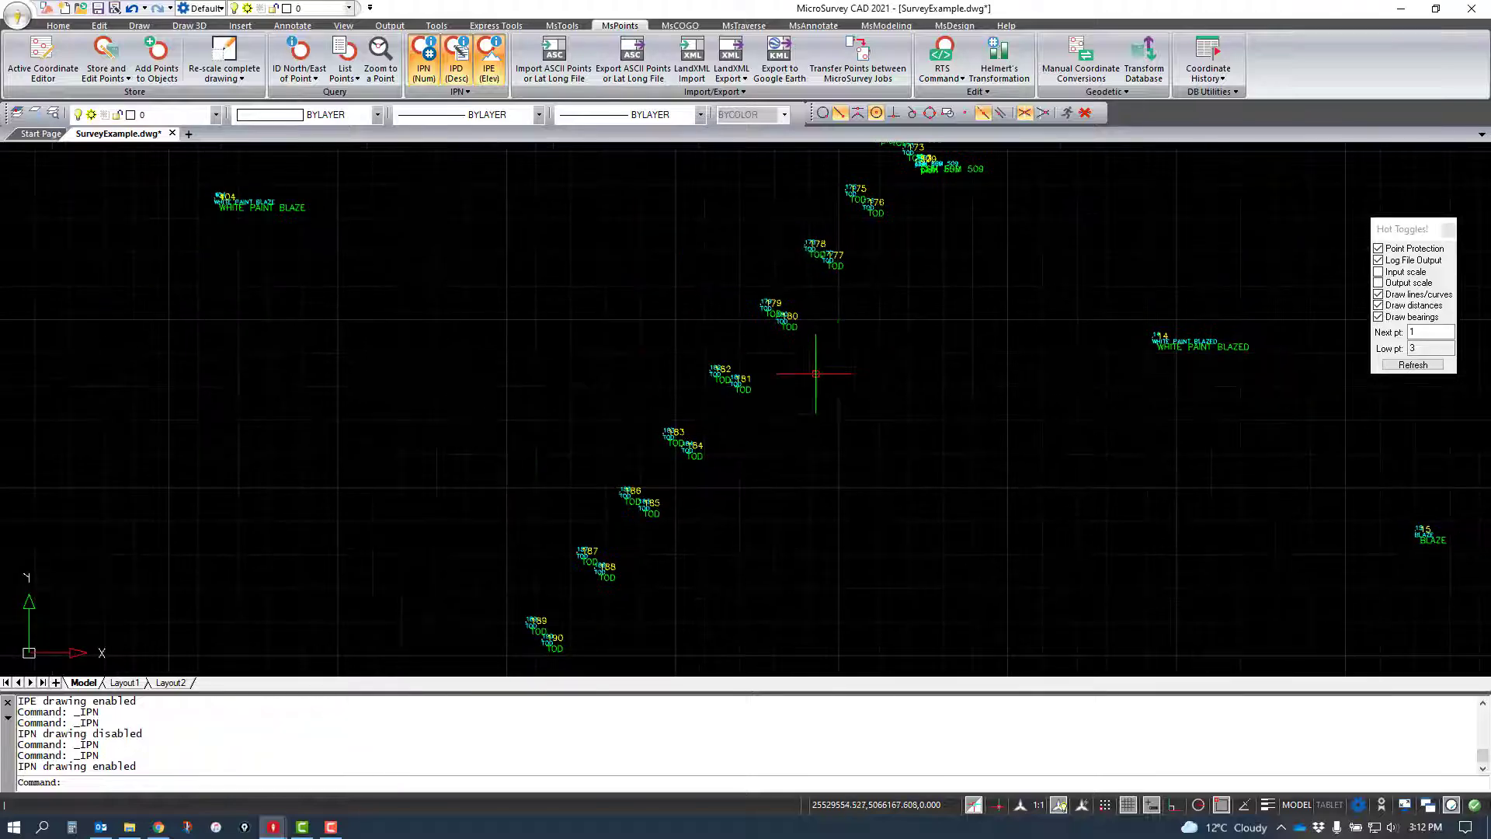
scroll(808, 373, "down", 3)
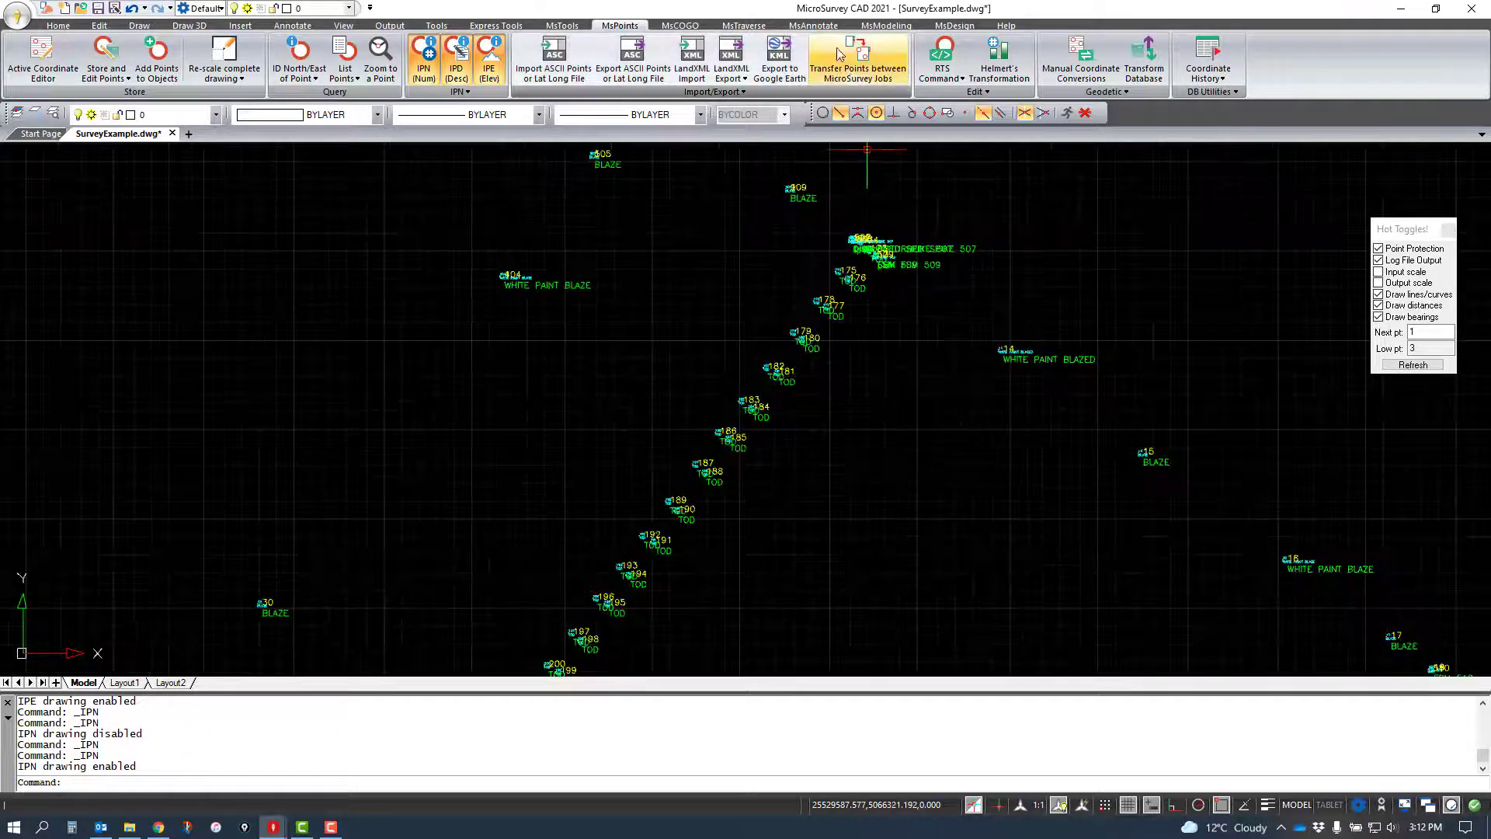
Step: Start a FieldGenius raw file import in the FG2004+ format and choose the file "D-2492 updated.raw"
left_click(744, 25)
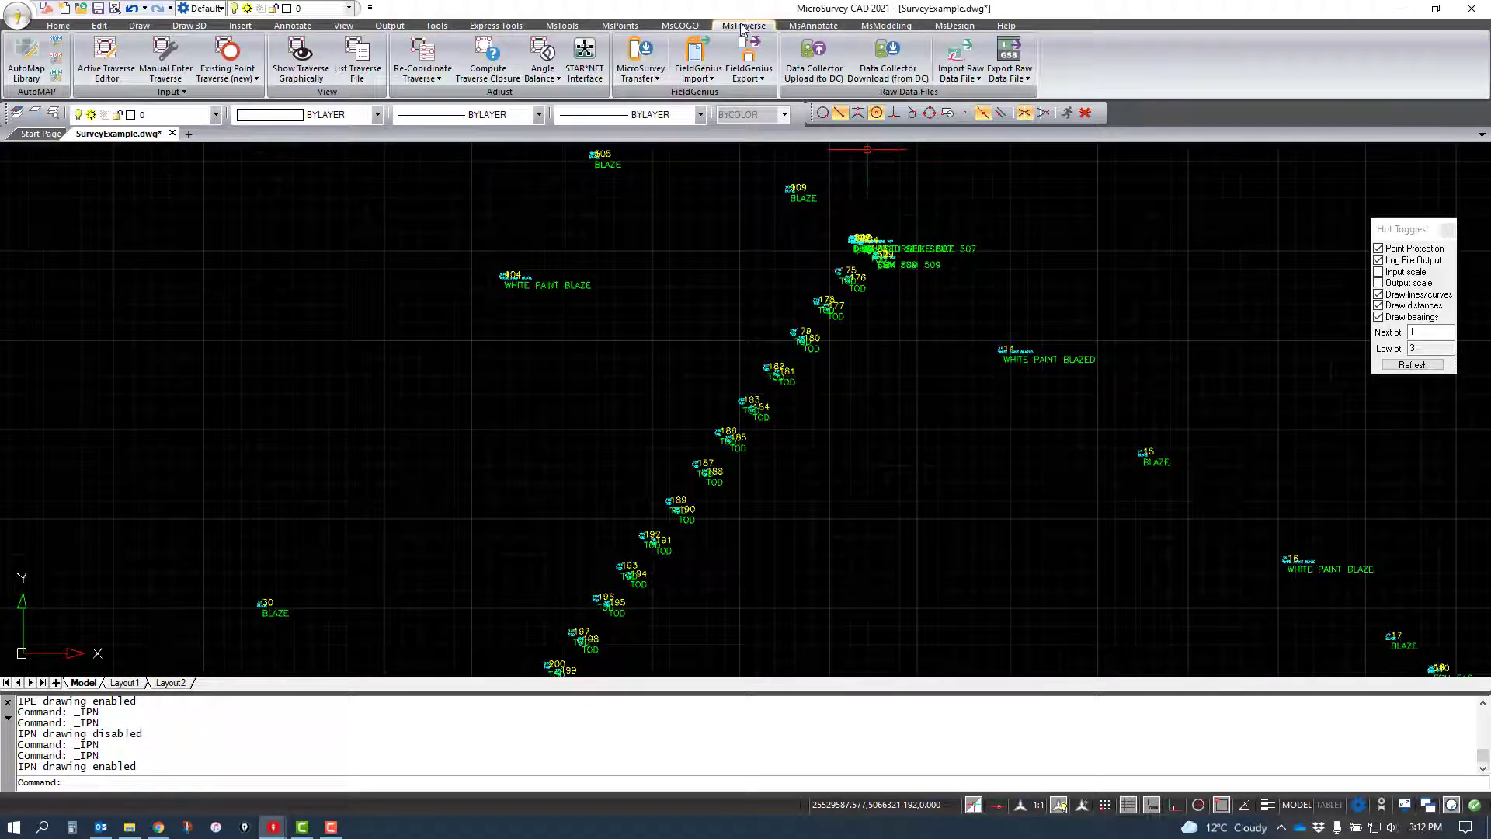
left_click(698, 73)
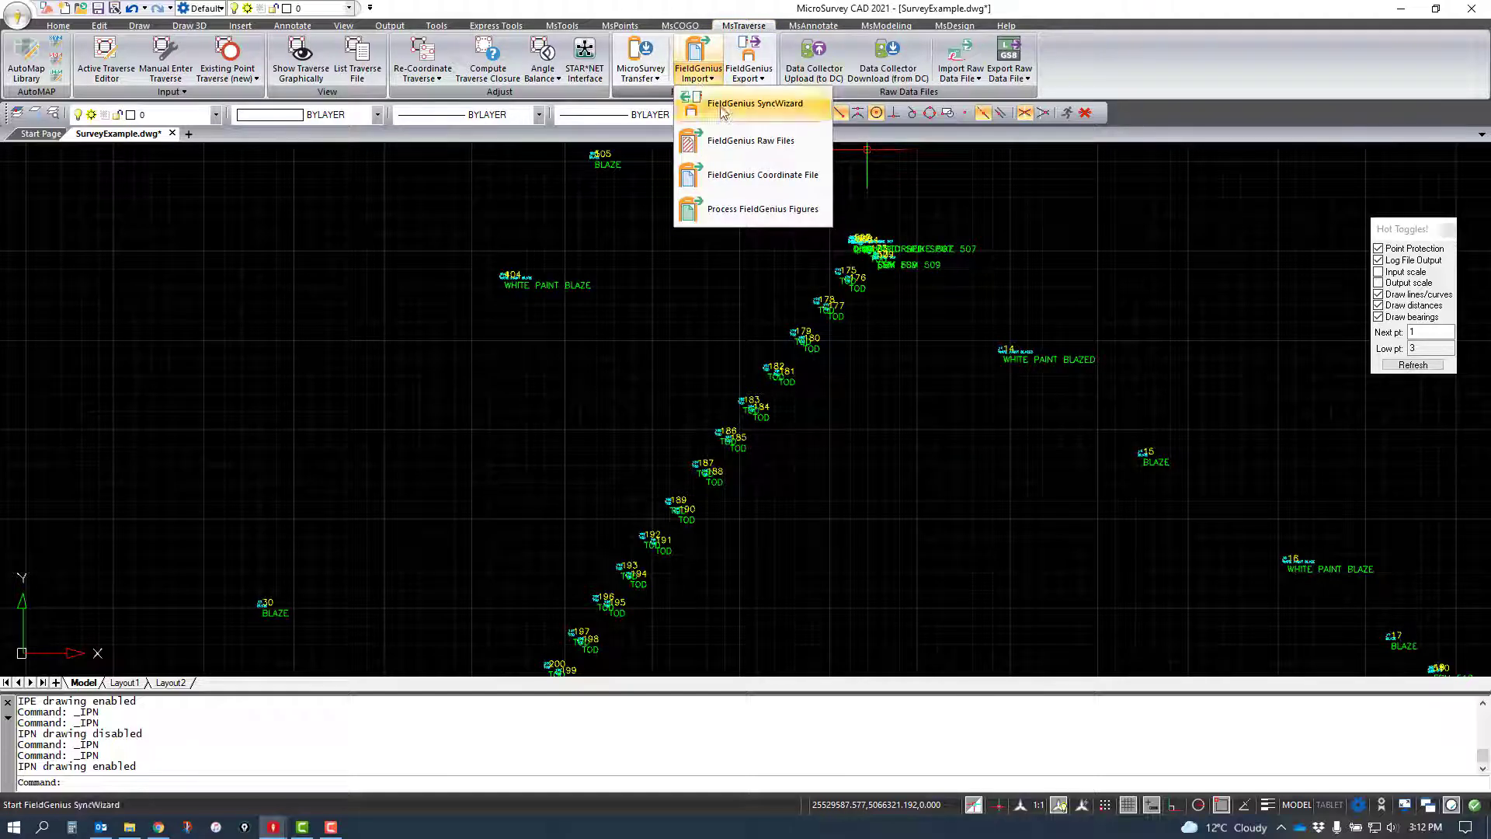
left_click(750, 142)
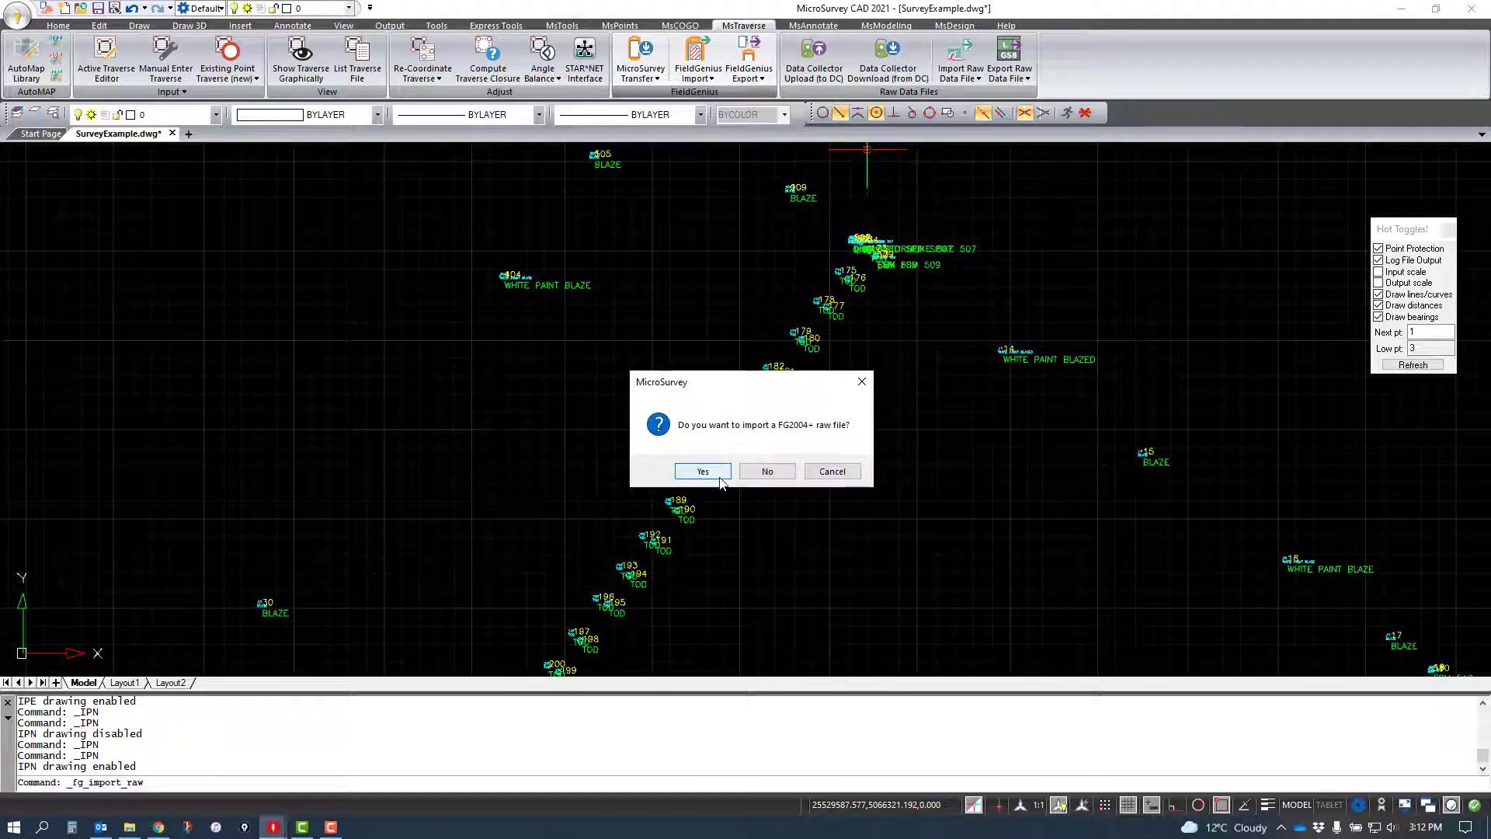
left_click(719, 475)
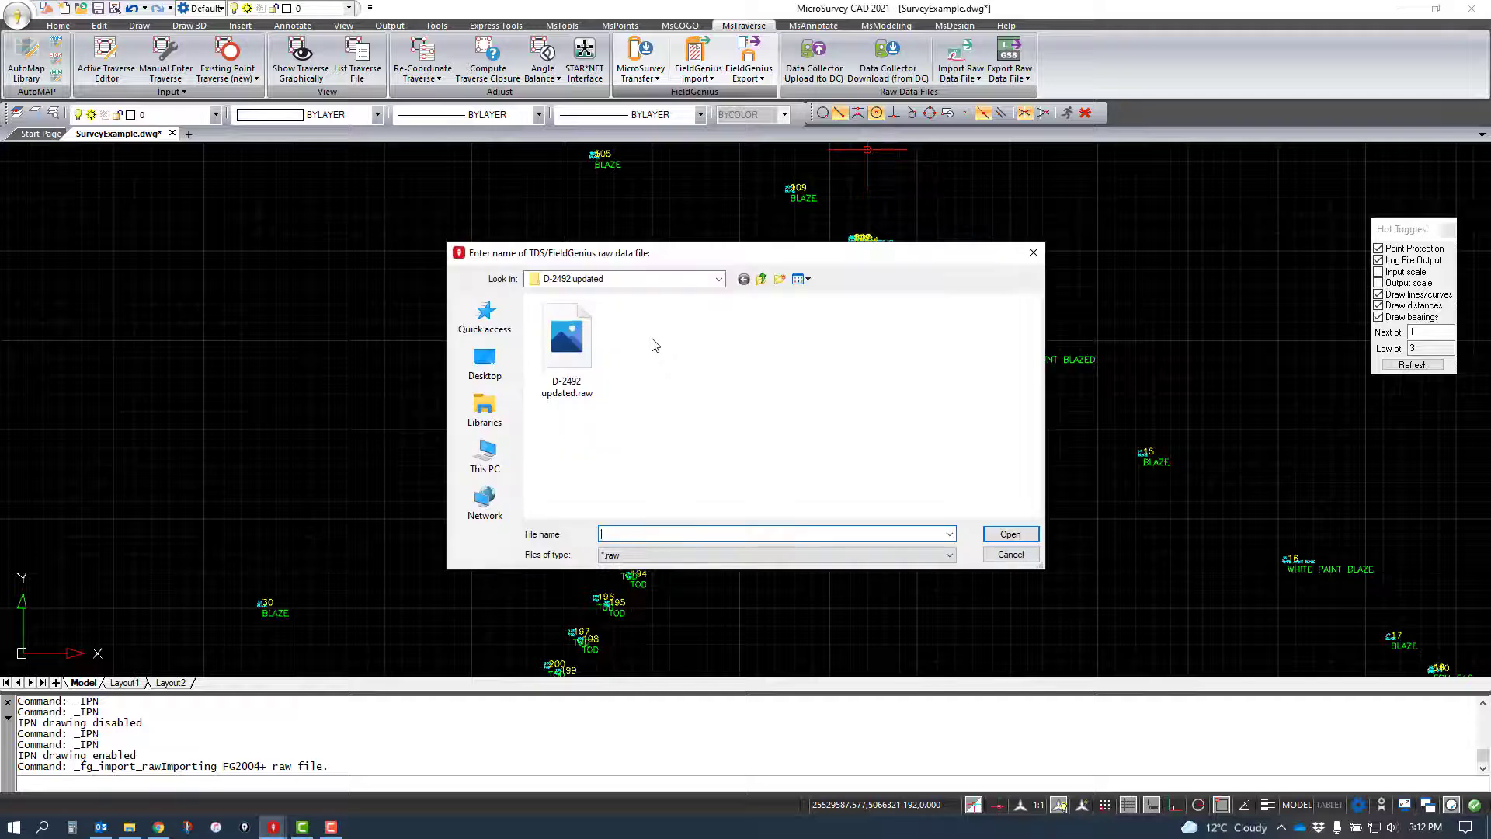
left_click(568, 346)
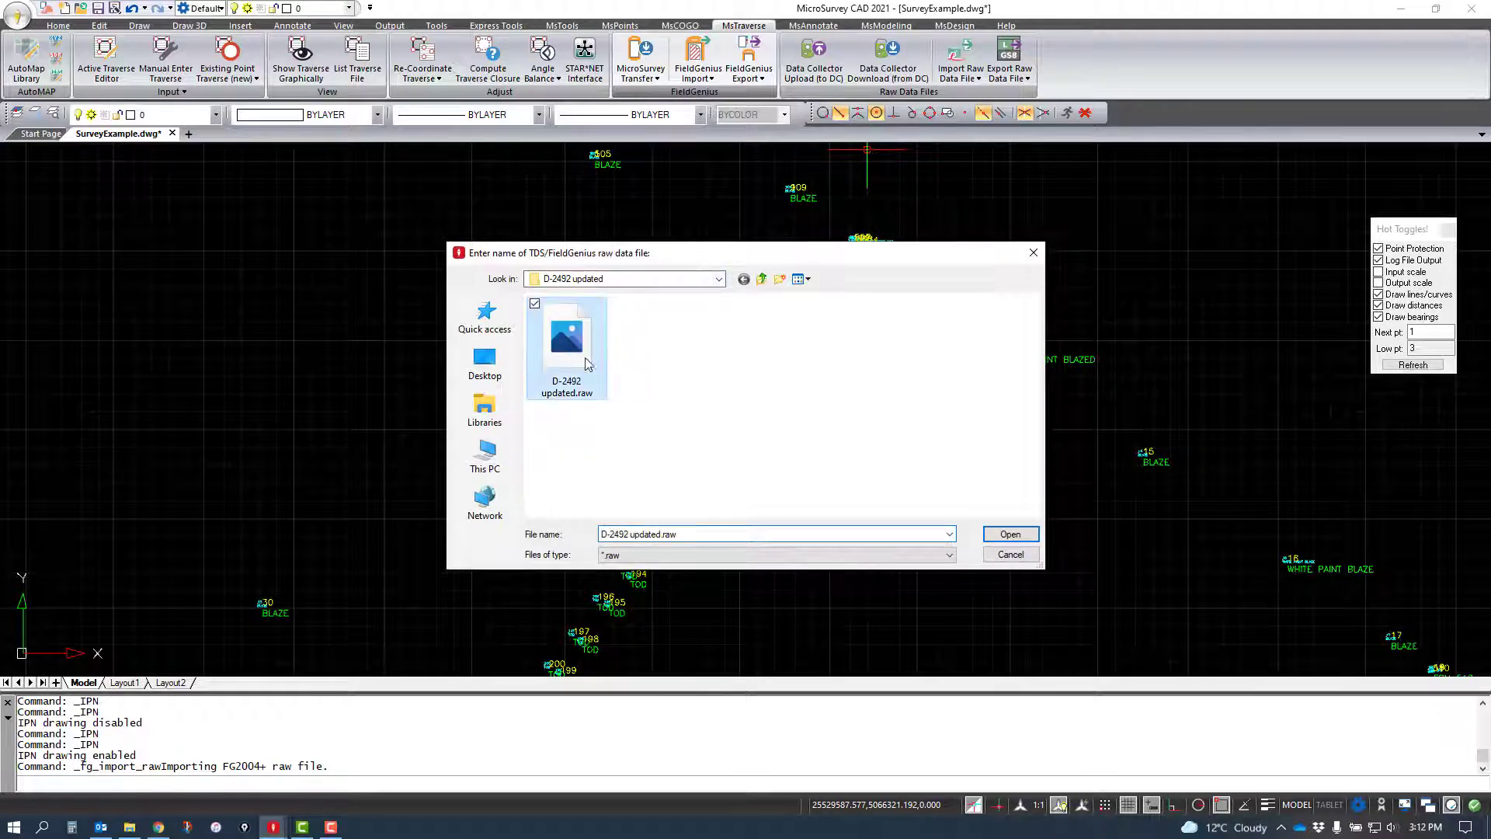
left_click(1010, 534)
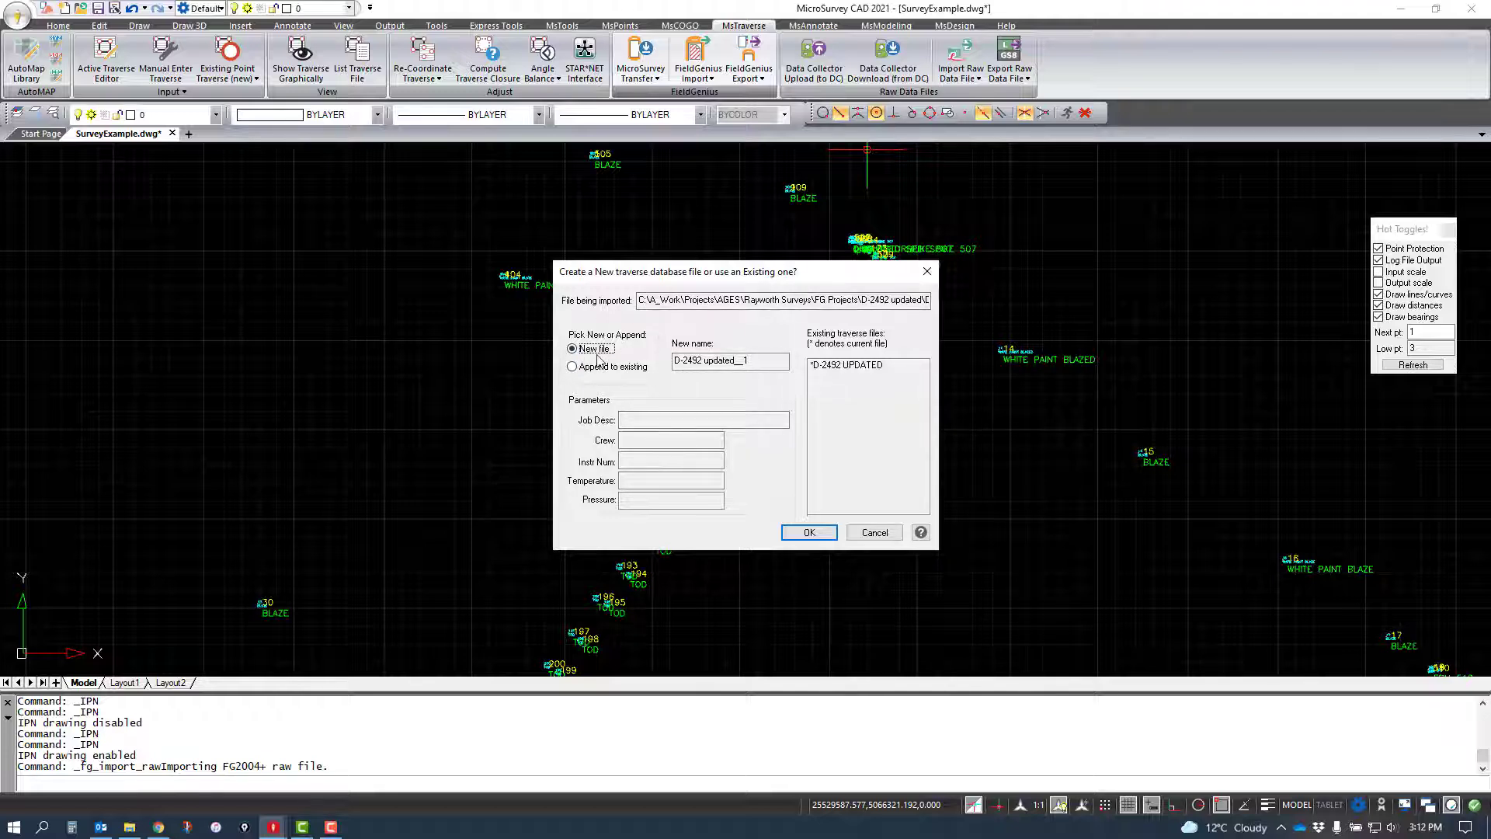
Step: Import the raw data into a new traverse file named "D-2492 updated__1" and open it for editing
left_click(808, 532)
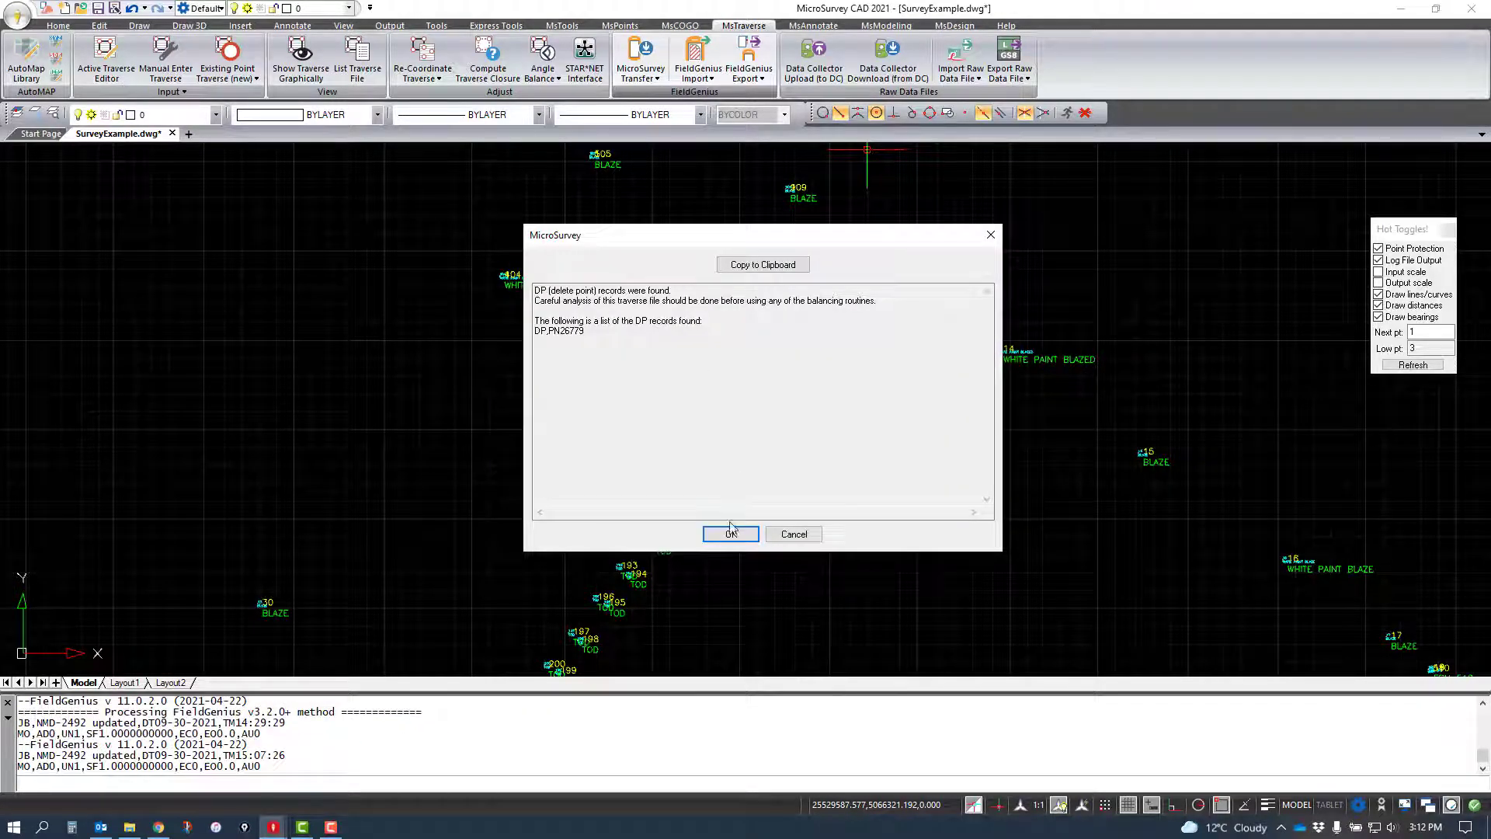
left_click(731, 534)
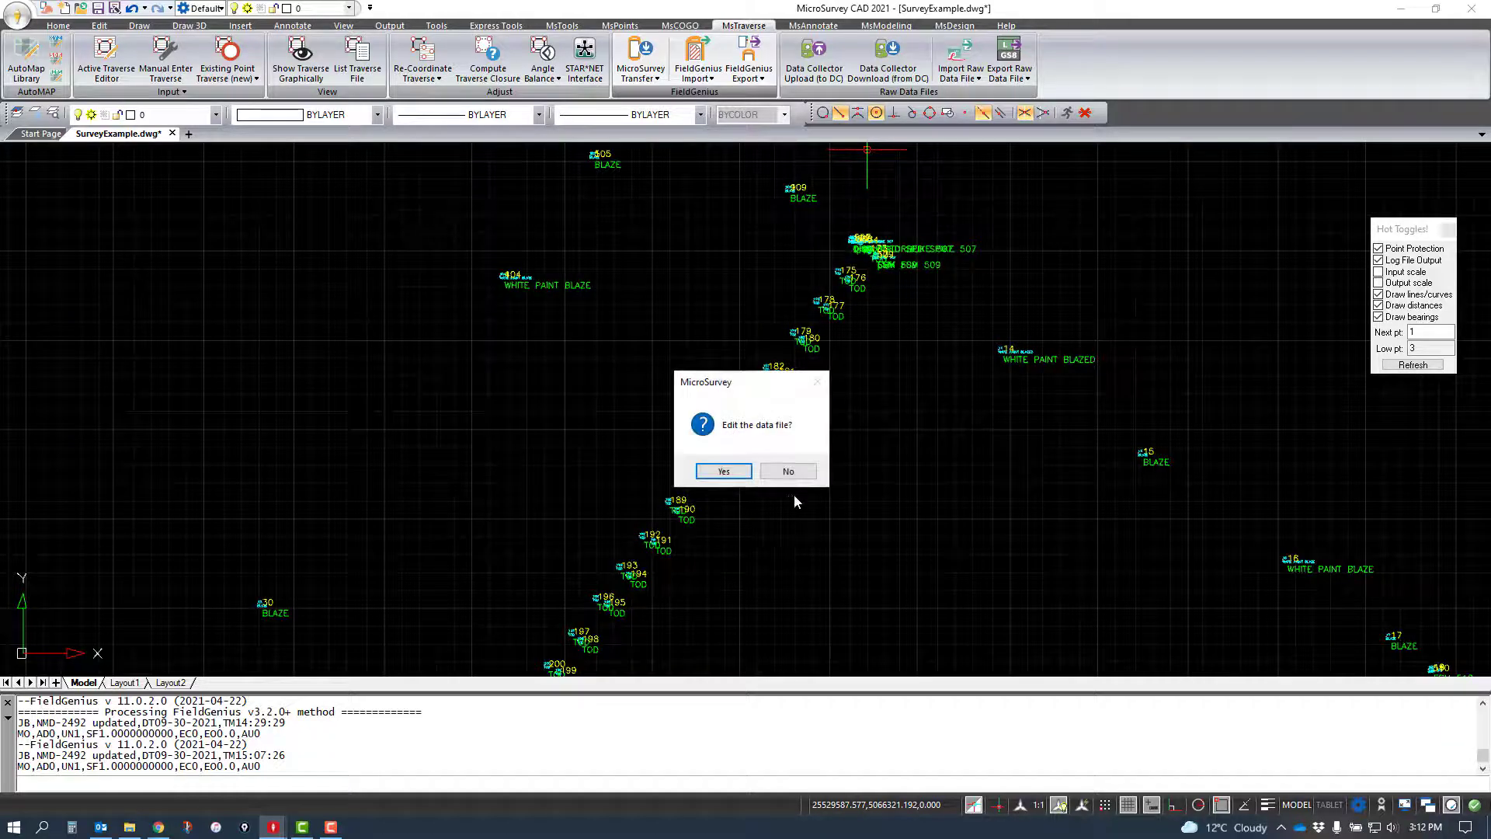
left_click(723, 471)
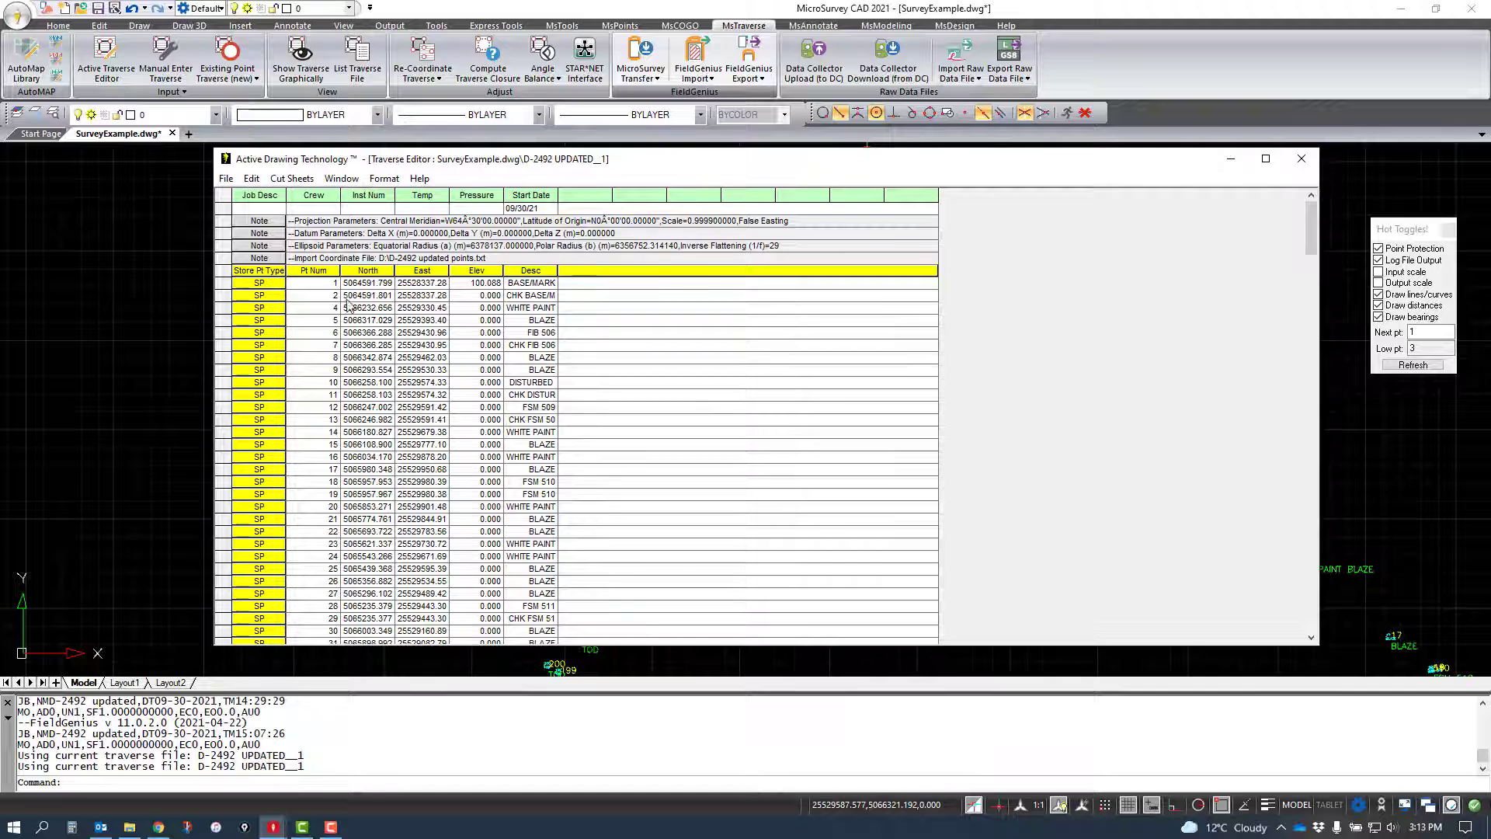
Step: Review the imported records in the Traverse Editor, from the first stored points down to the last GNSS notes
mouse_move(1305, 226)
left_mouse_down()
mouse_move(1311, 250)
mouse_move(1305, 213)
left_mouse_up()
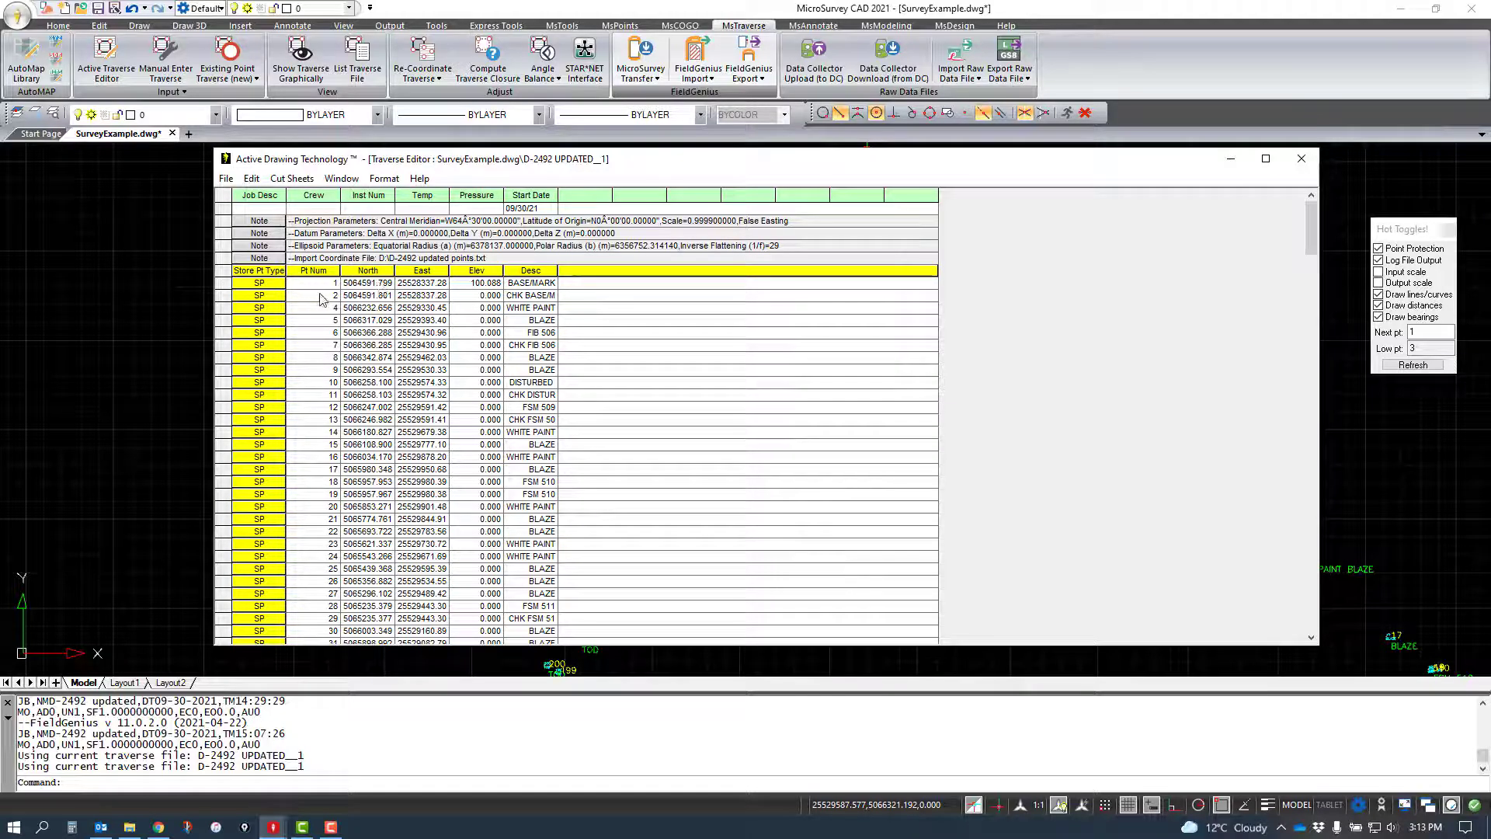
scroll(588, 336, "down", 15)
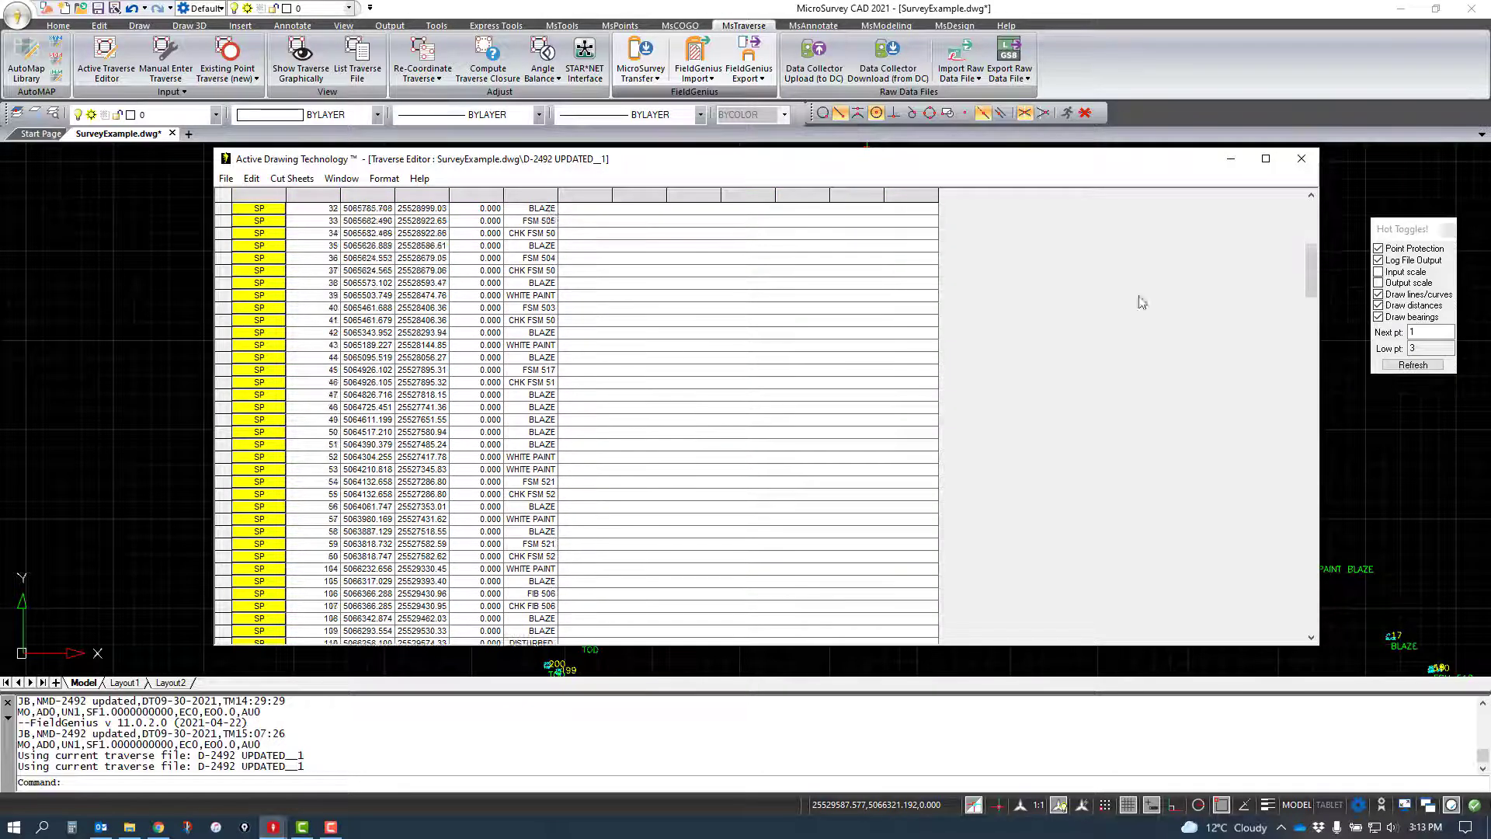
left_click_drag(1315, 291, 1329, 510)
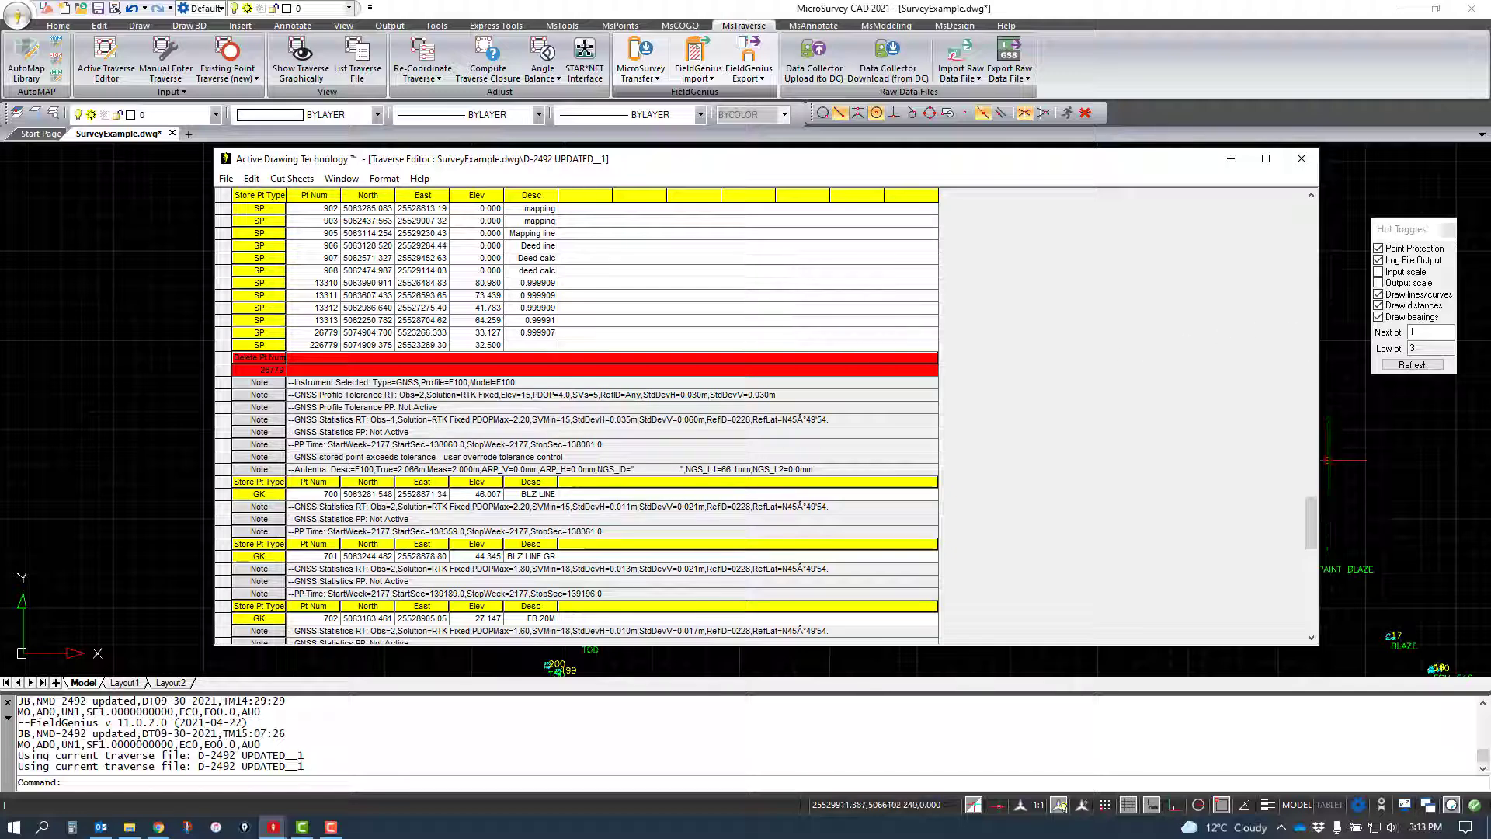
left_click_drag(1315, 522, 1309, 618)
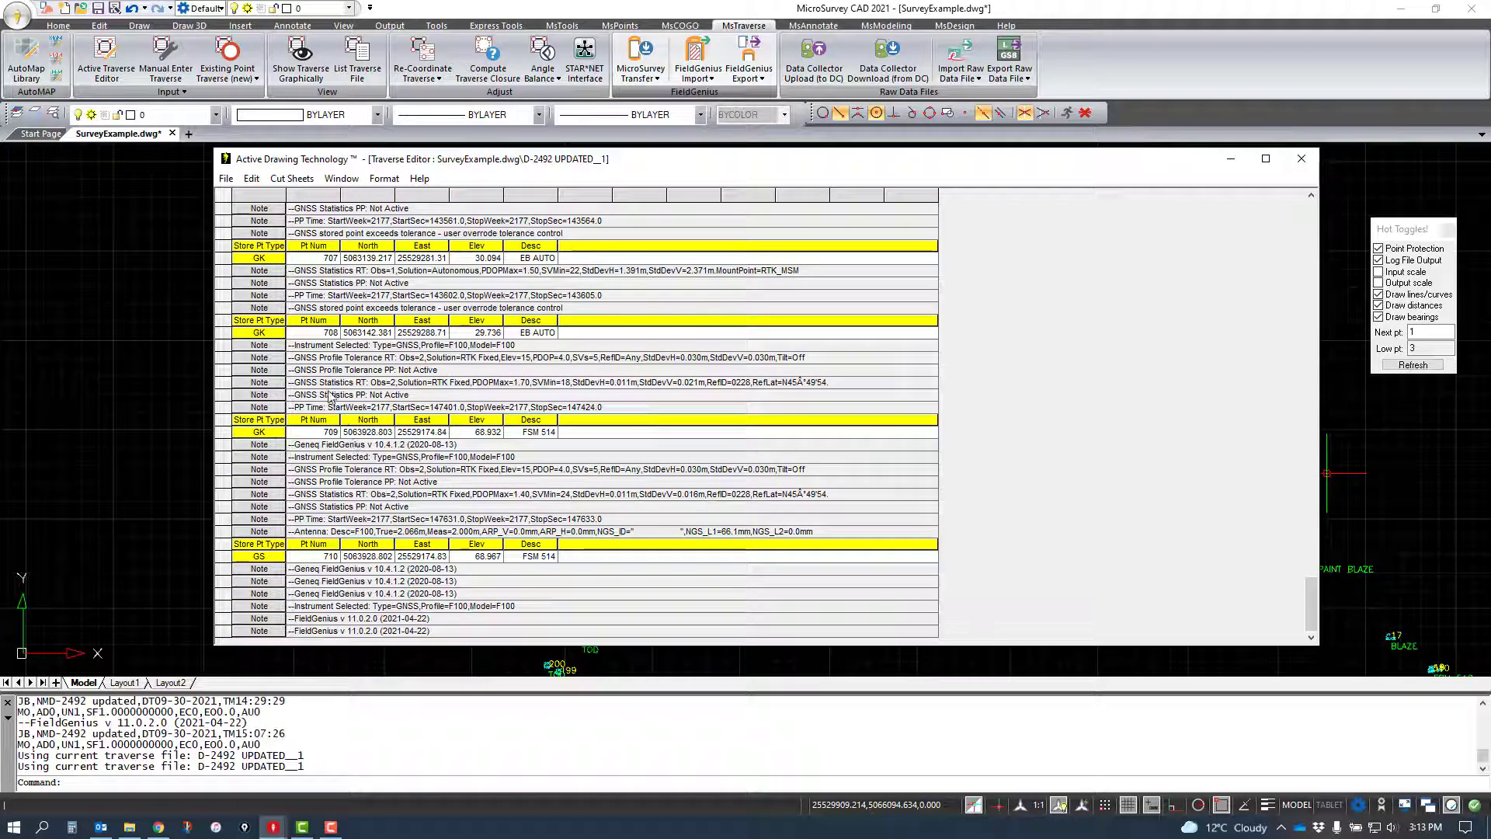
Step: Examine the GNSS notes above point 708, including the tolerance override and the real-time statistics
left_click(577, 310)
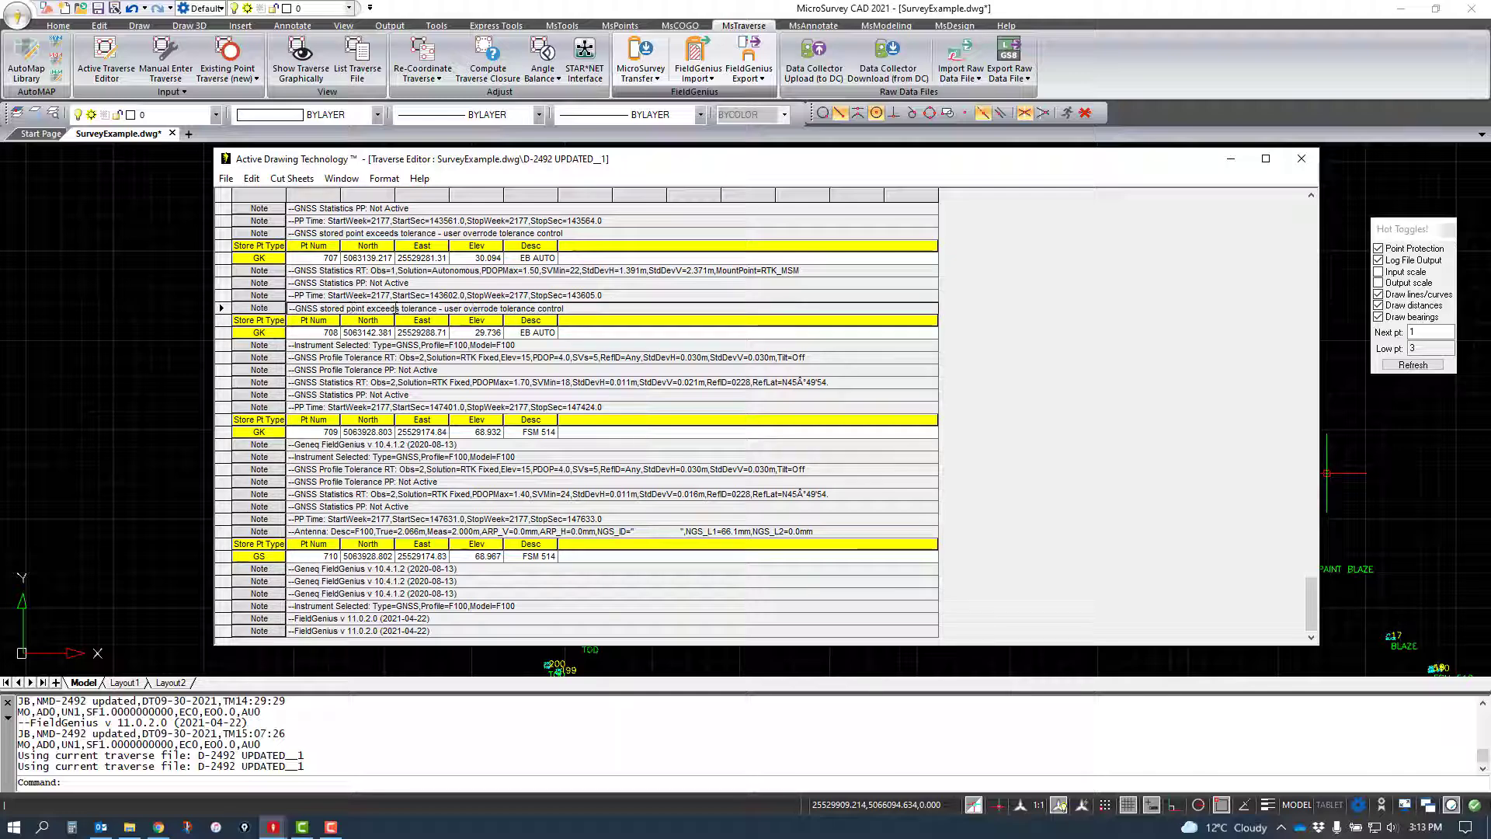
left_click_drag(528, 309, 292, 309)
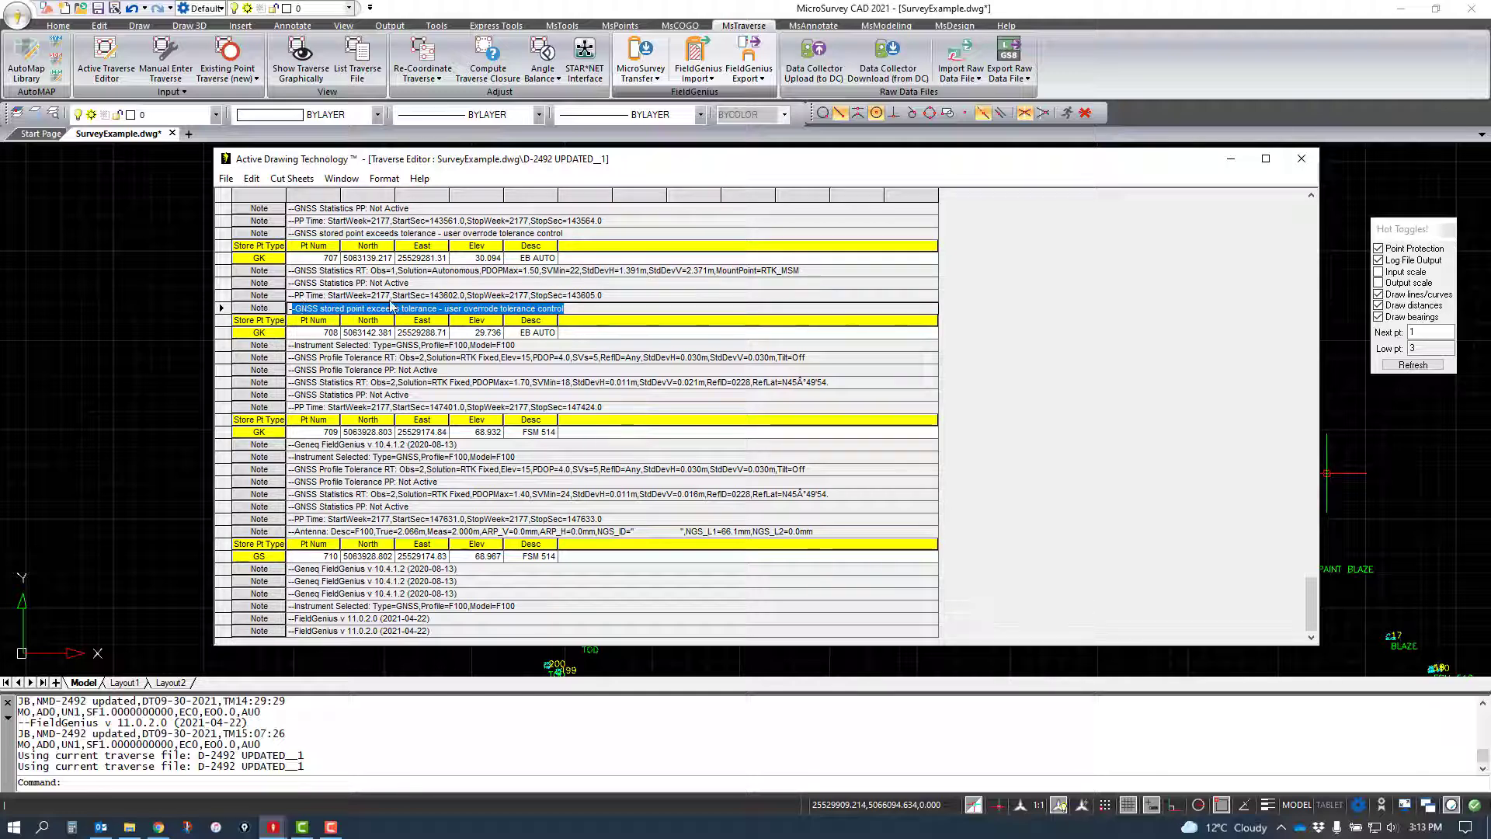
left_click(412, 284)
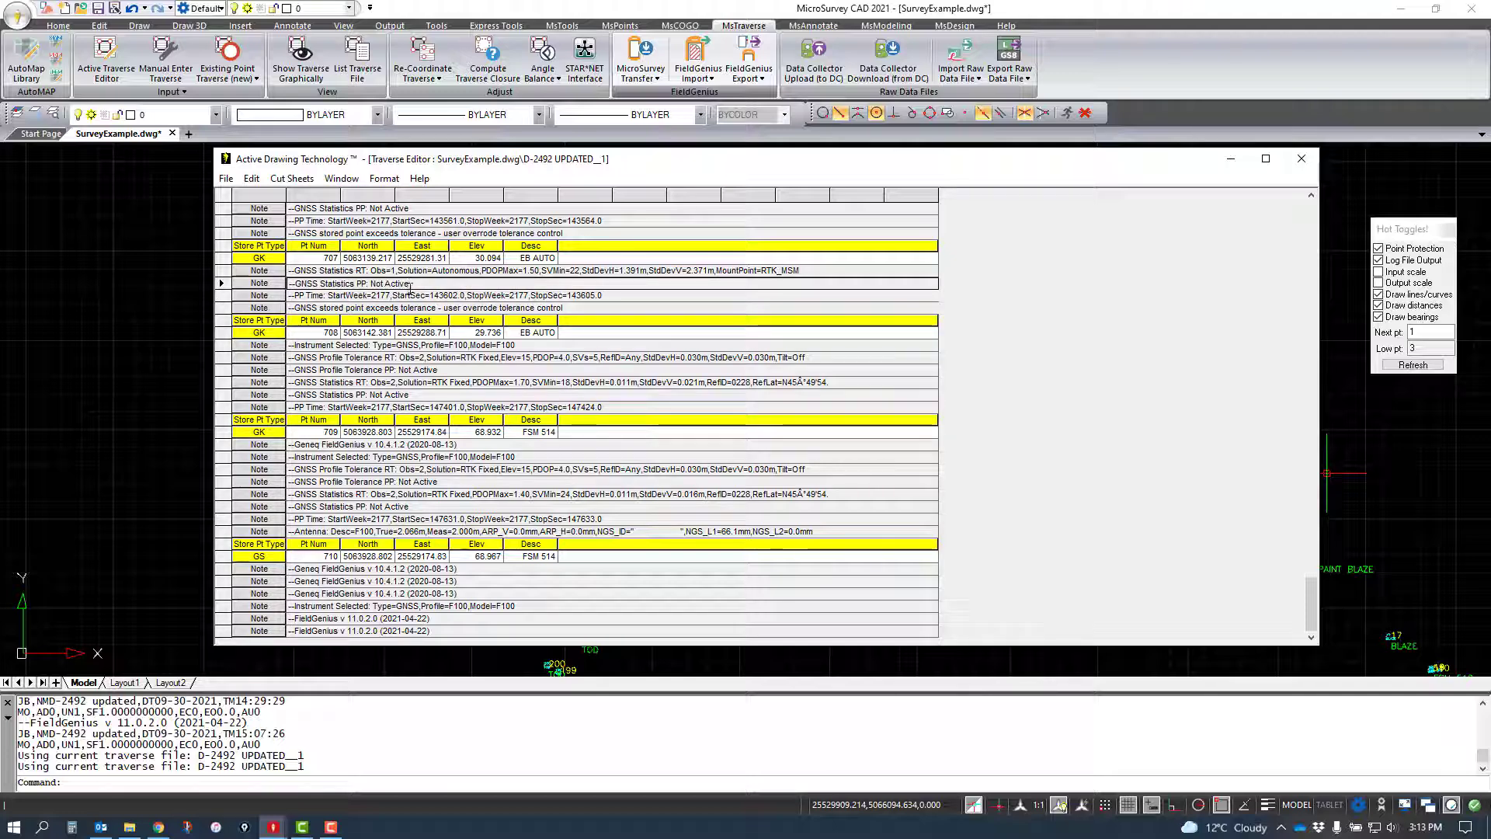
left_click(363, 271)
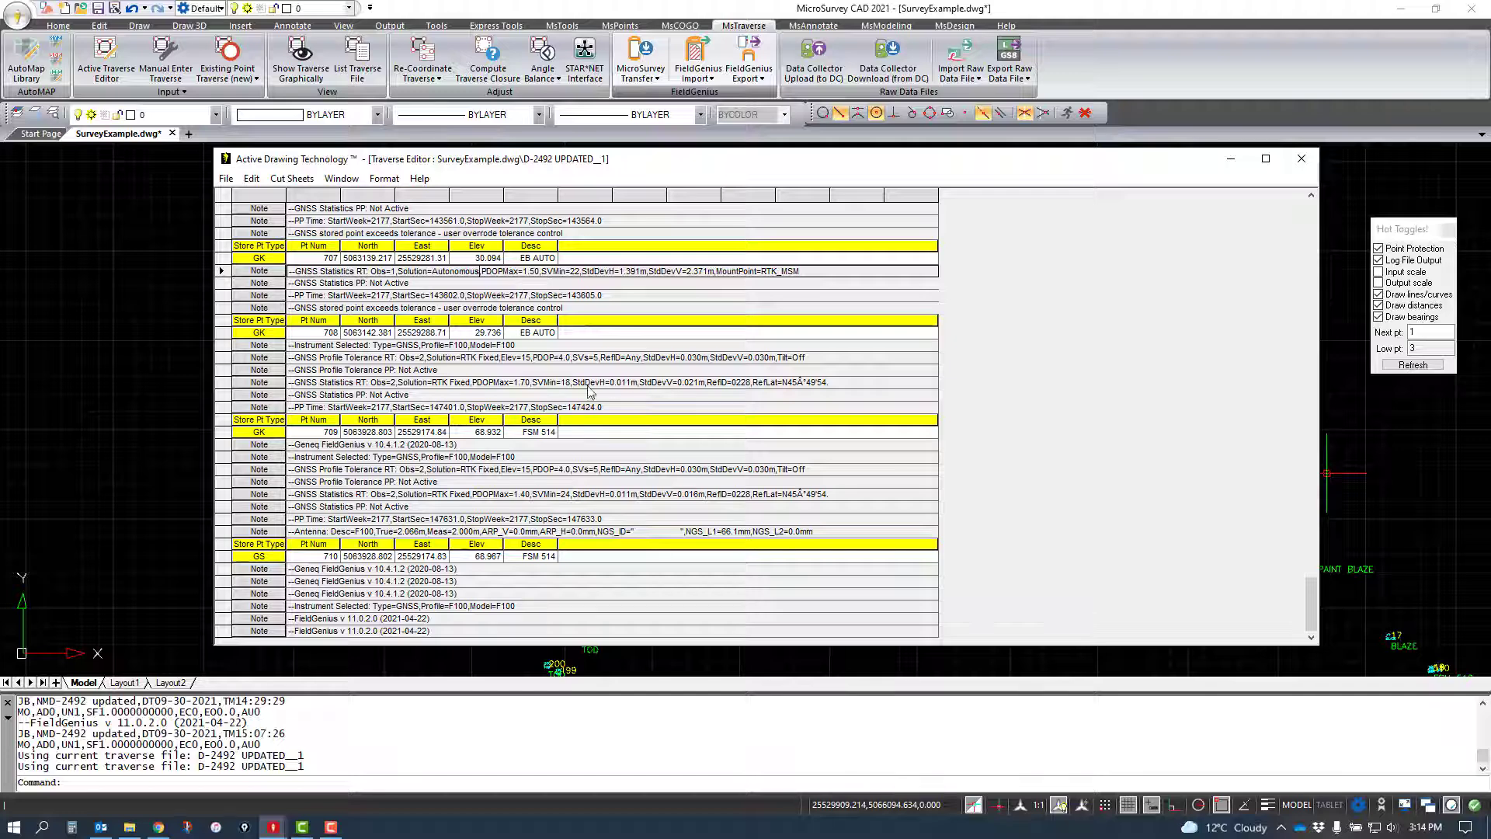
Step: Review the GNSS notes from point 708 back up to point 701, and minimize the Traverse Editor
scroll(647, 338, "up", 3)
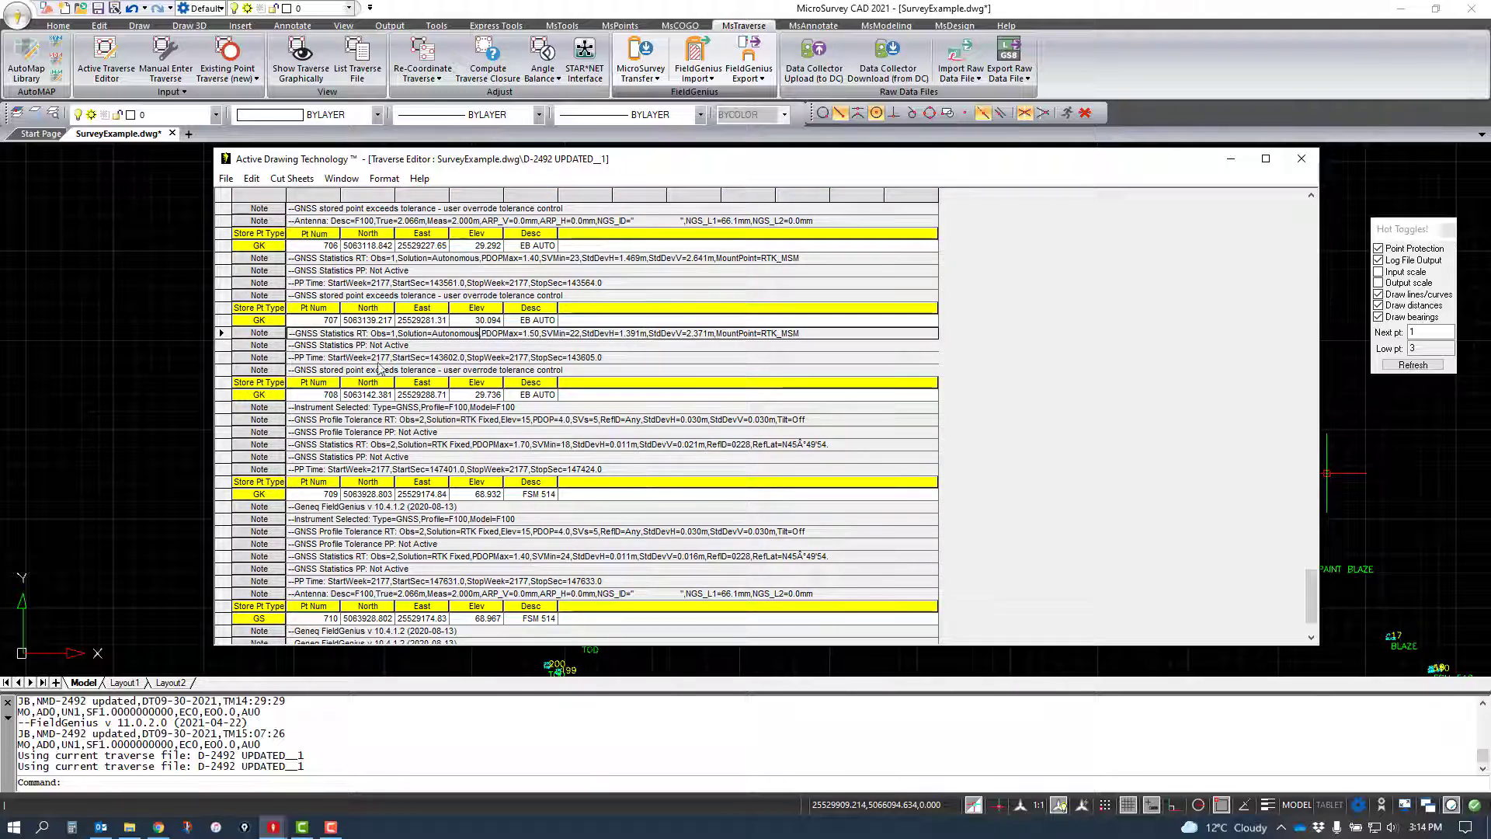
scroll(568, 327, "up", 2)
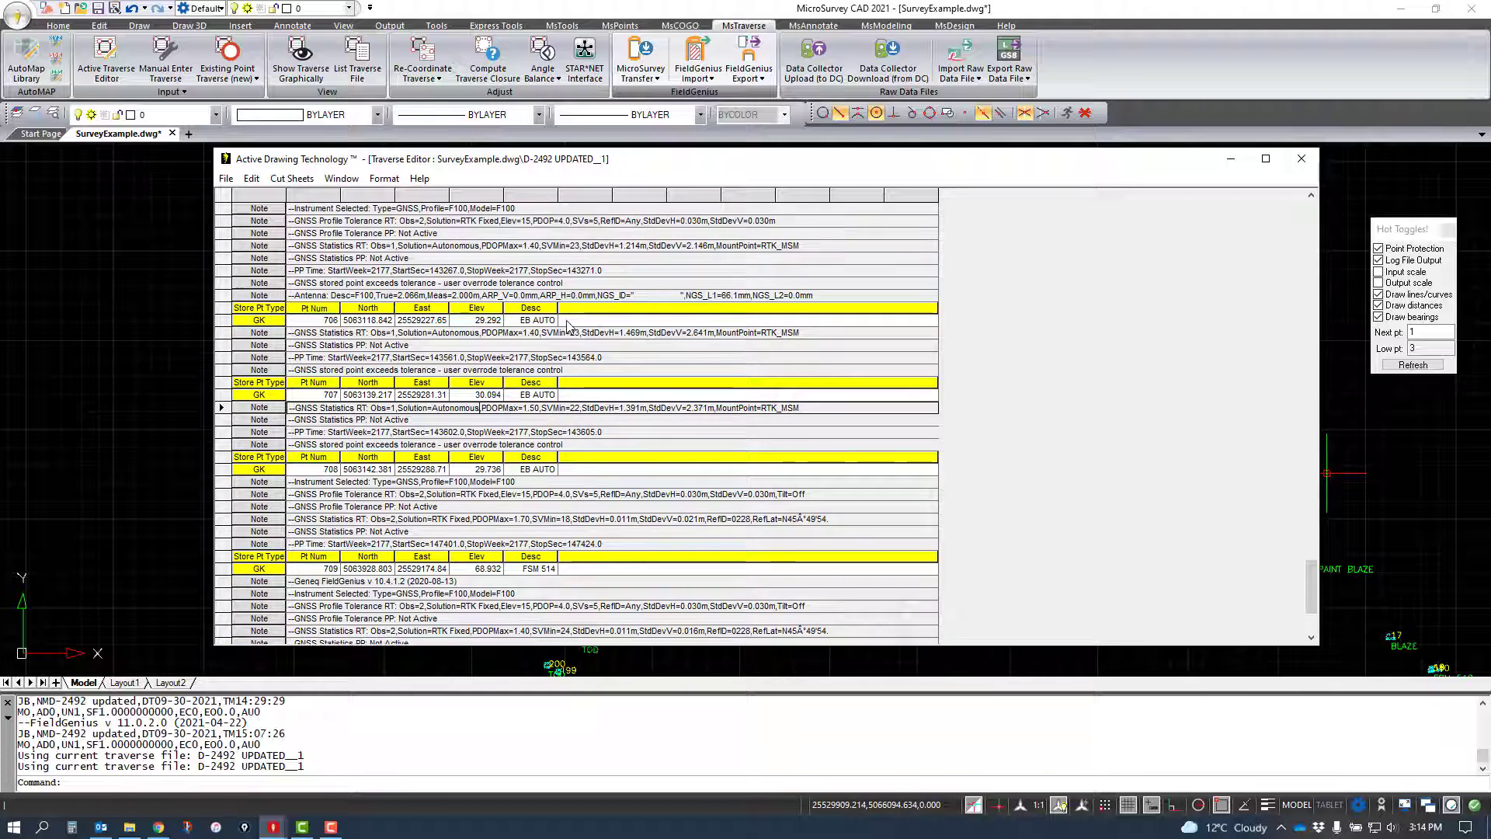
scroll(568, 327, "up", 8)
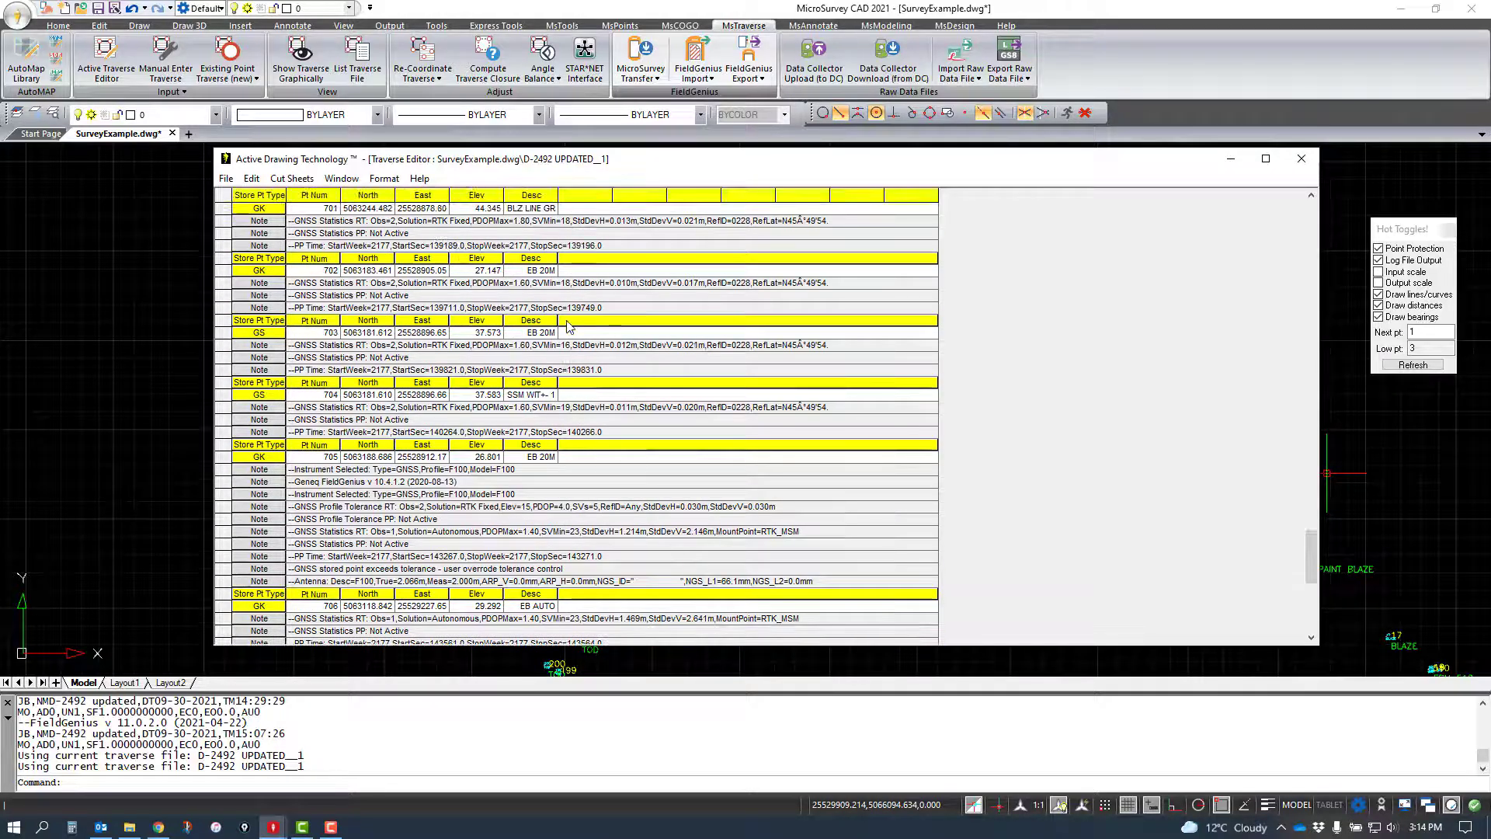
mouse_move(1184, 164)
left_mouse_down()
mouse_move(1169, 256)
mouse_move(1179, 172)
left_mouse_up()
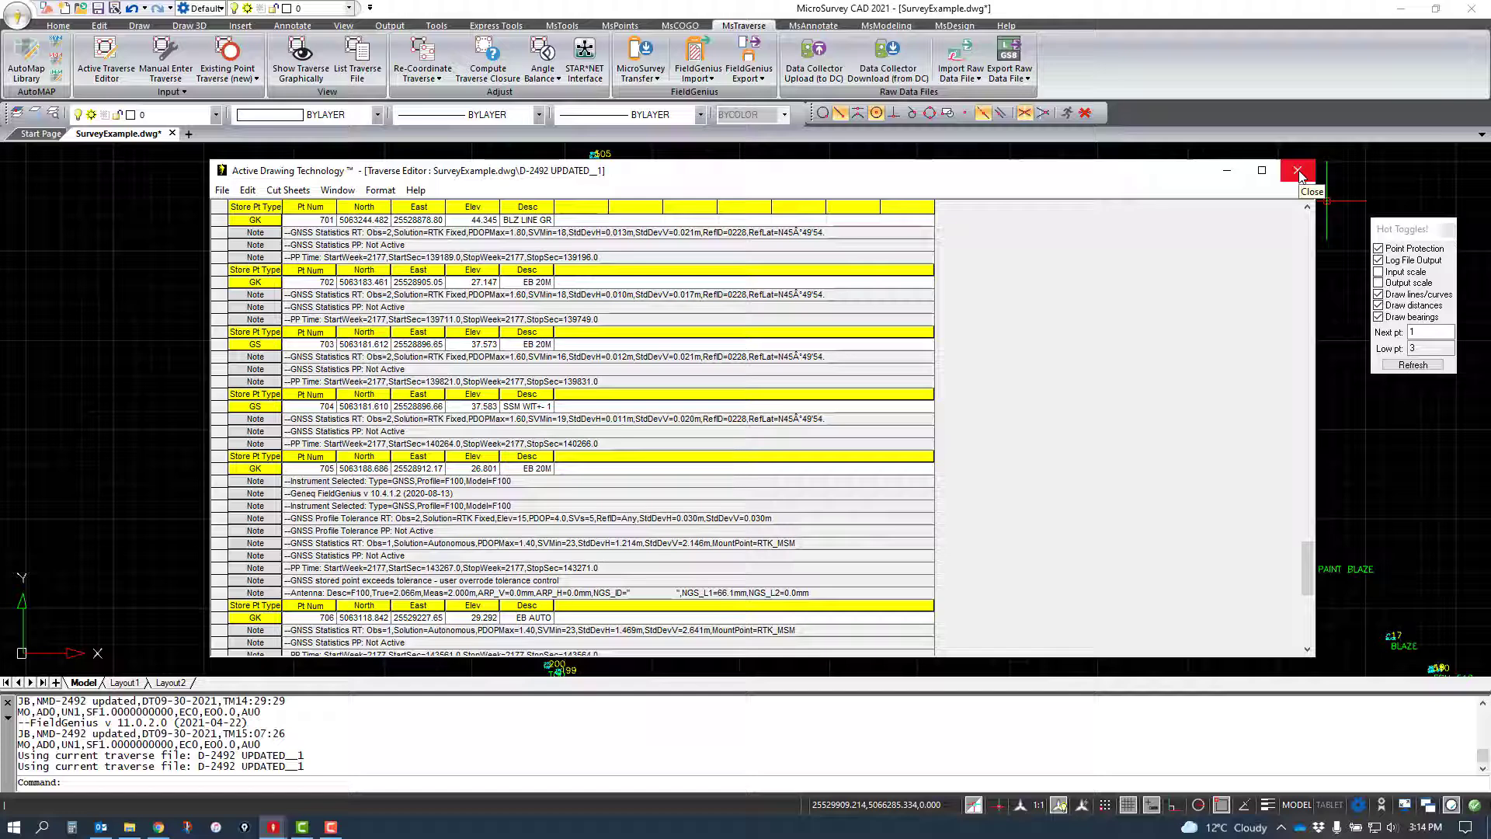
left_click(1225, 172)
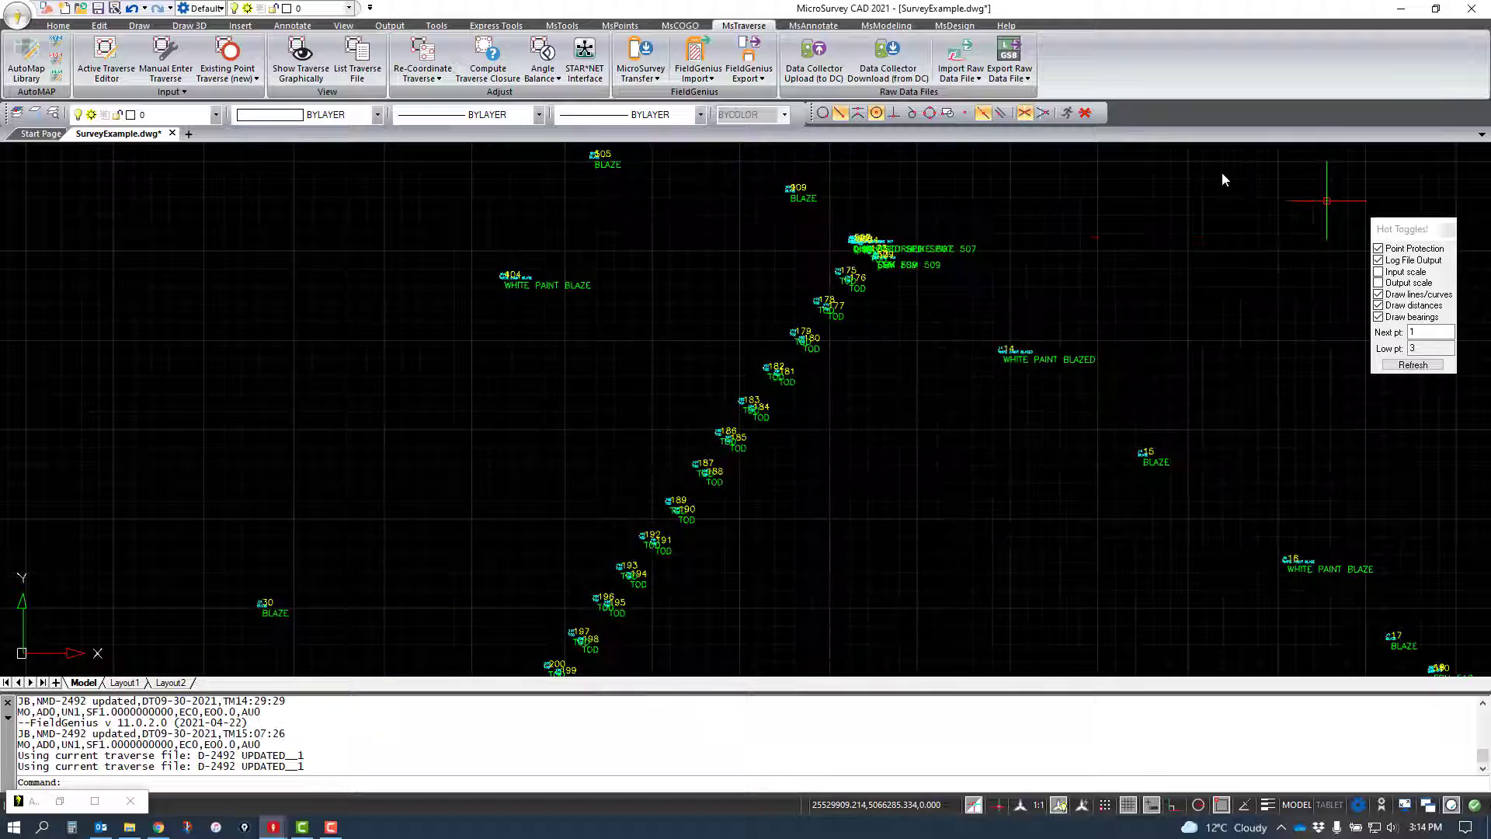
Step: Try to bring up the Active Traverse Editor and the Active Coordinate Editor for the current job
scroll(683, 354, "down", 2)
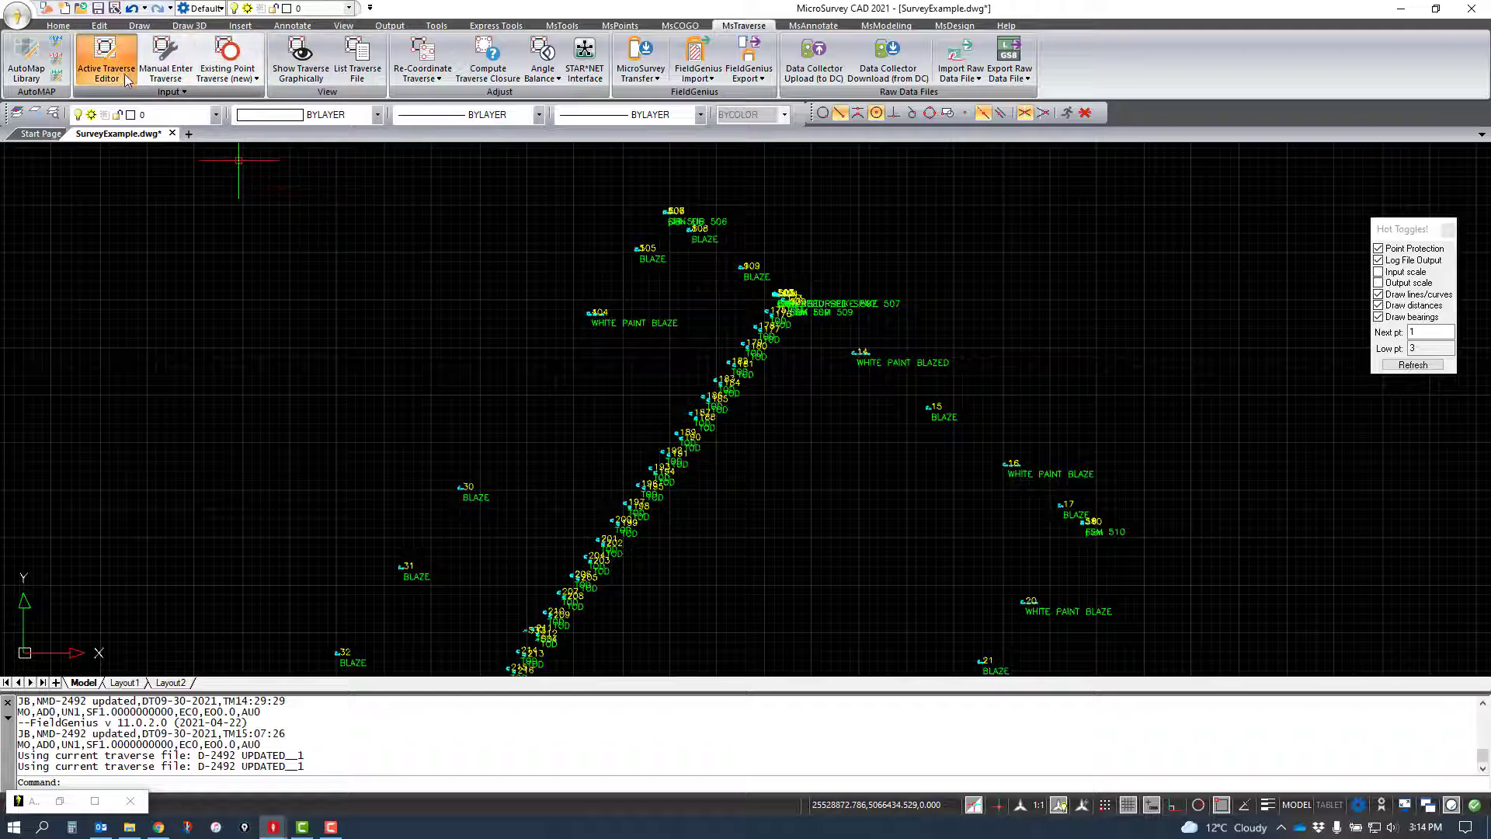
left_click(106, 58)
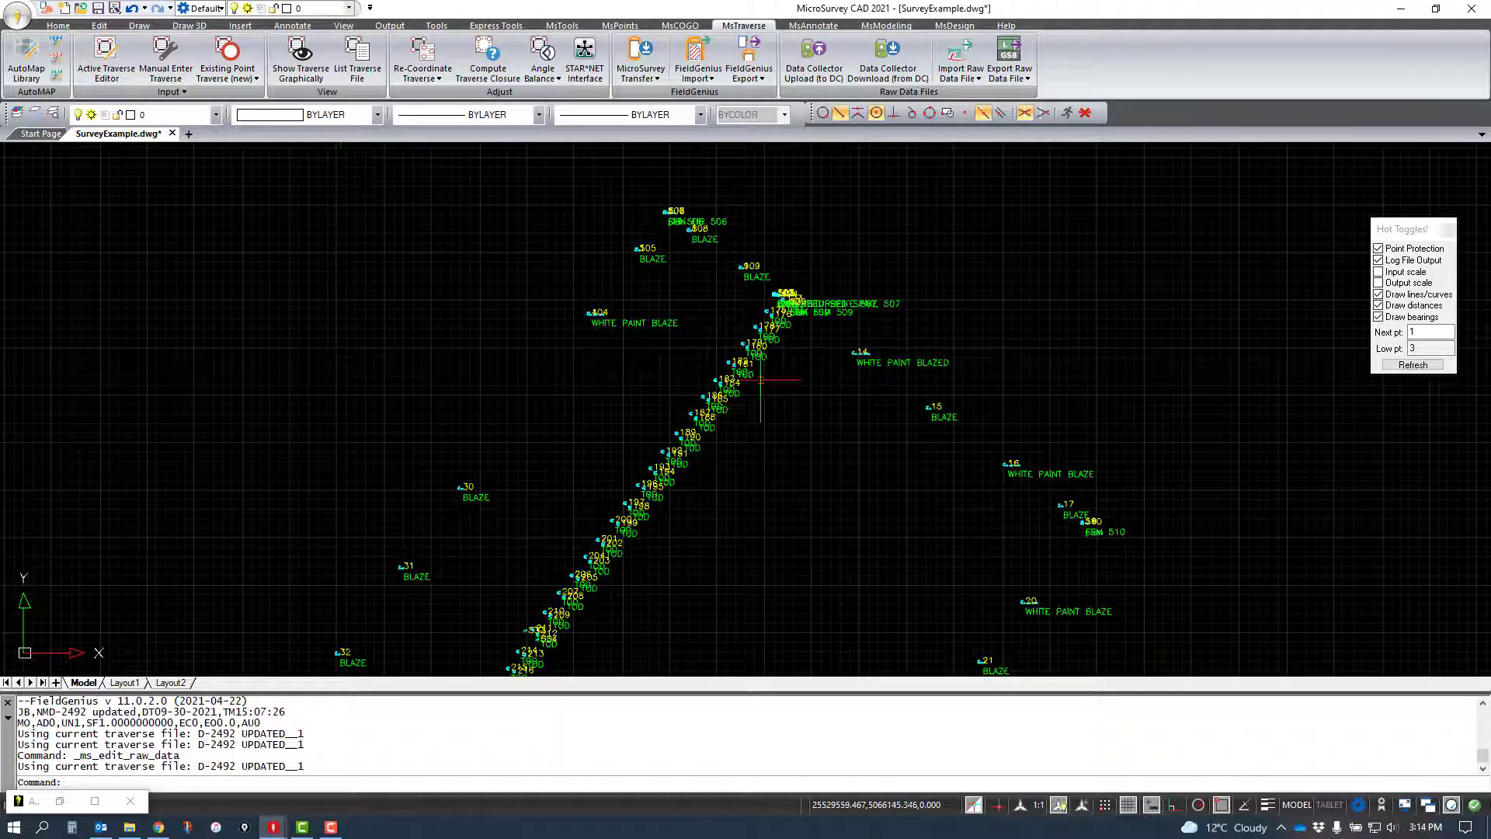
left_click(620, 26)
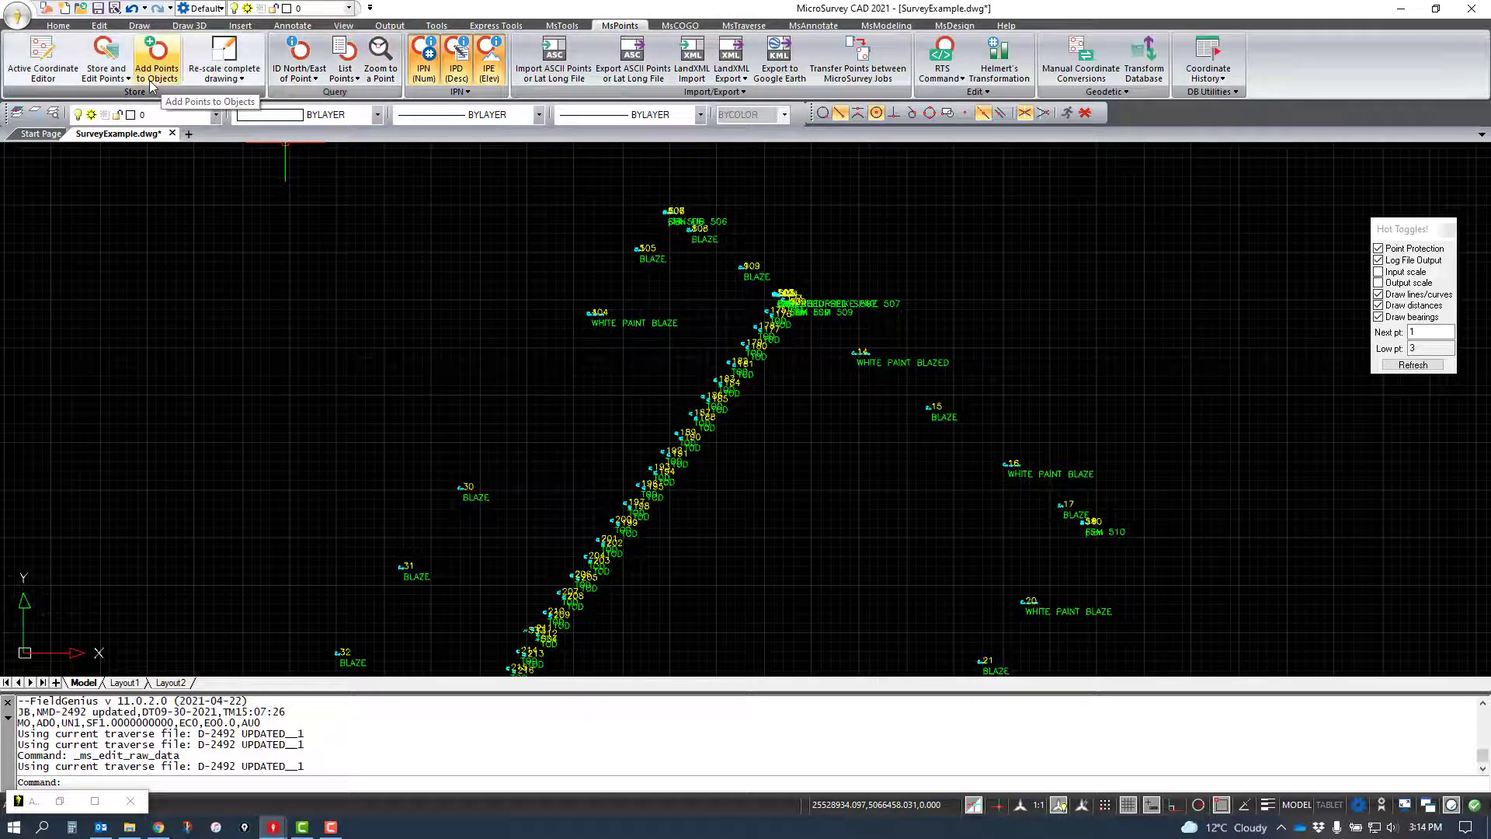
left_click(46, 68)
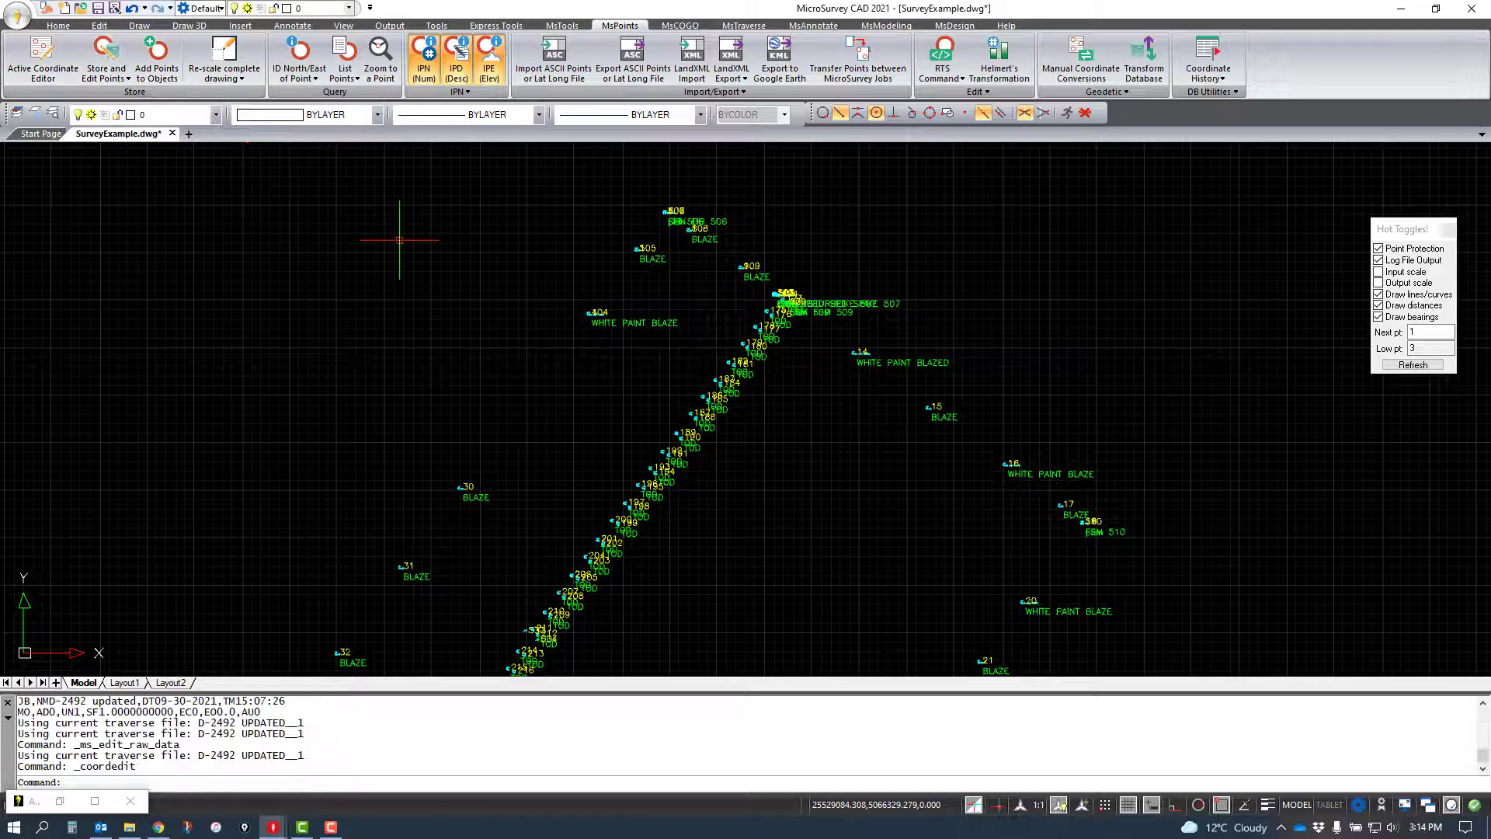
left_click(45, 74)
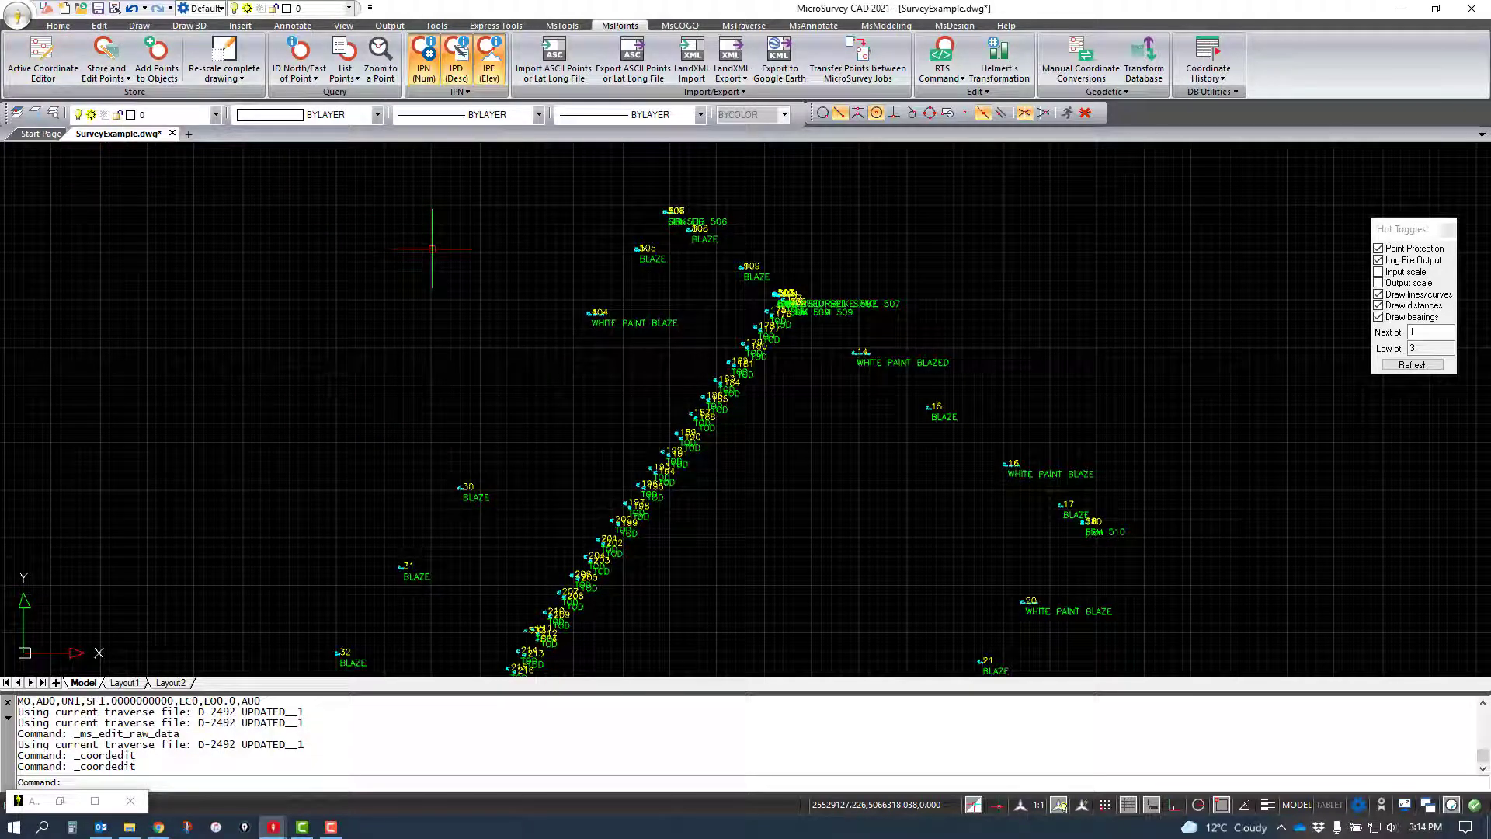
scroll(514, 407, "down", 3)
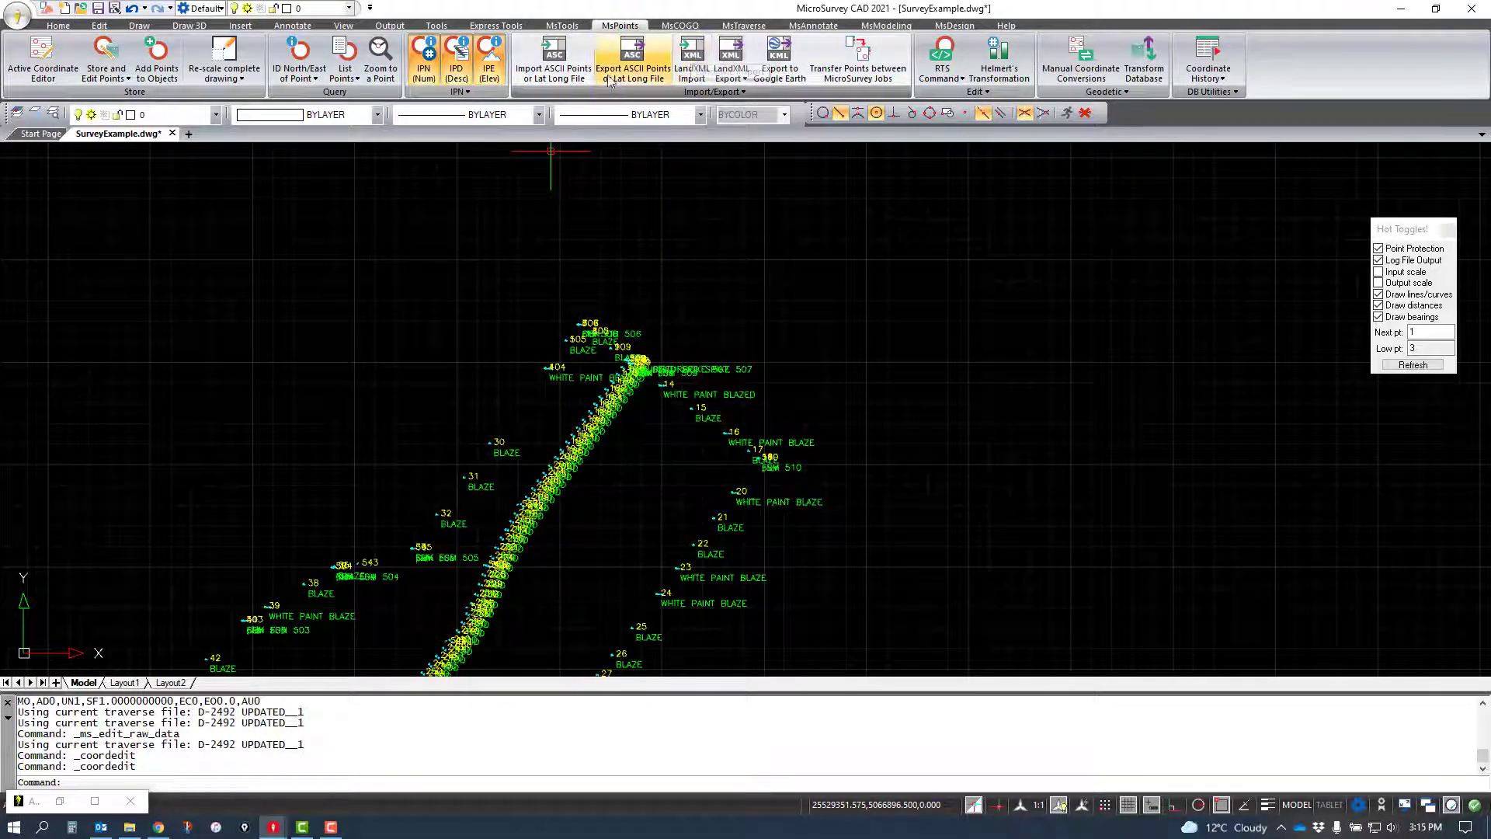
left_click(242, 80)
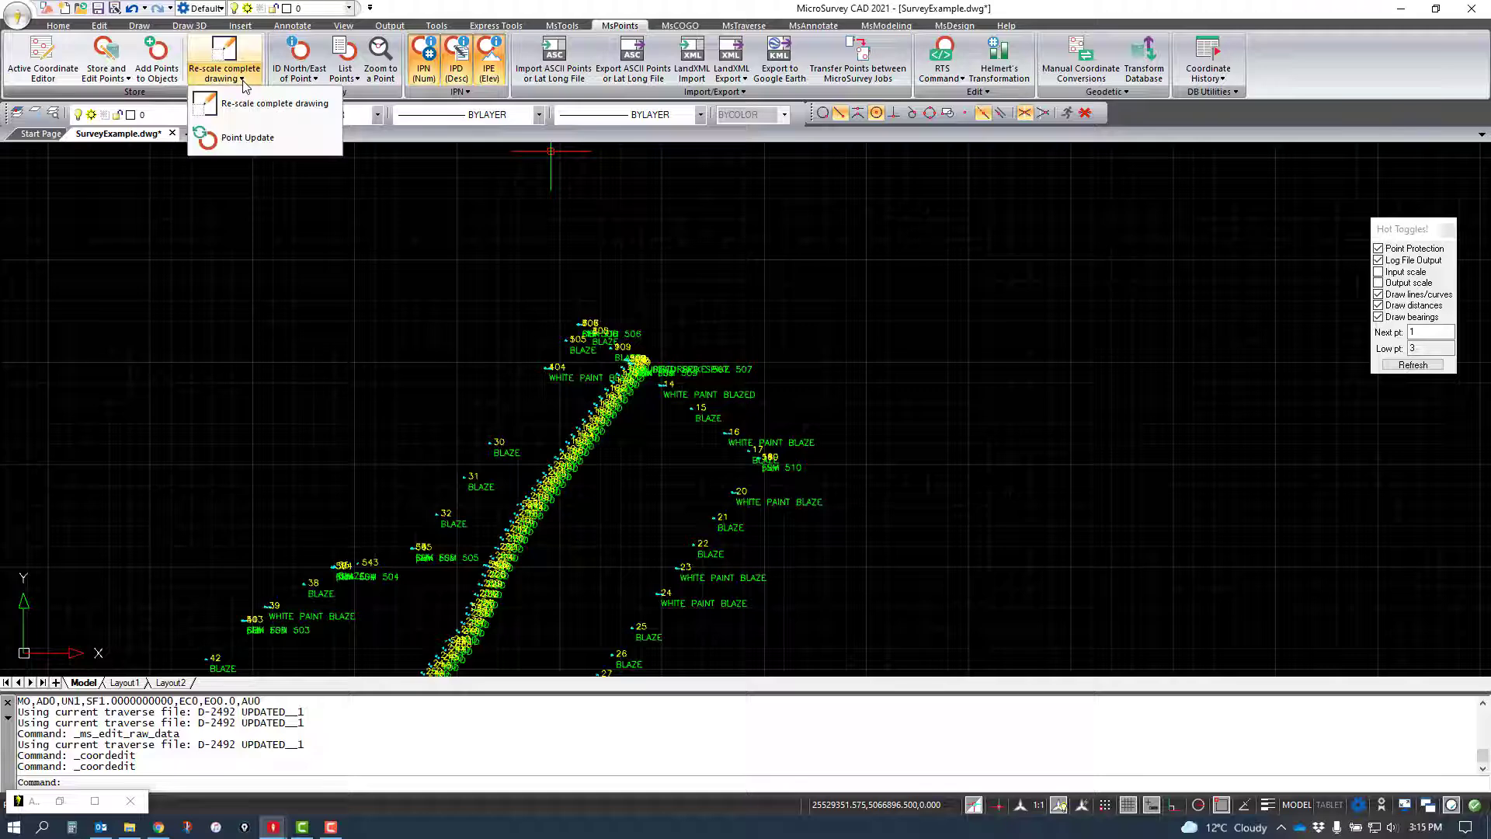
left_click(263, 140)
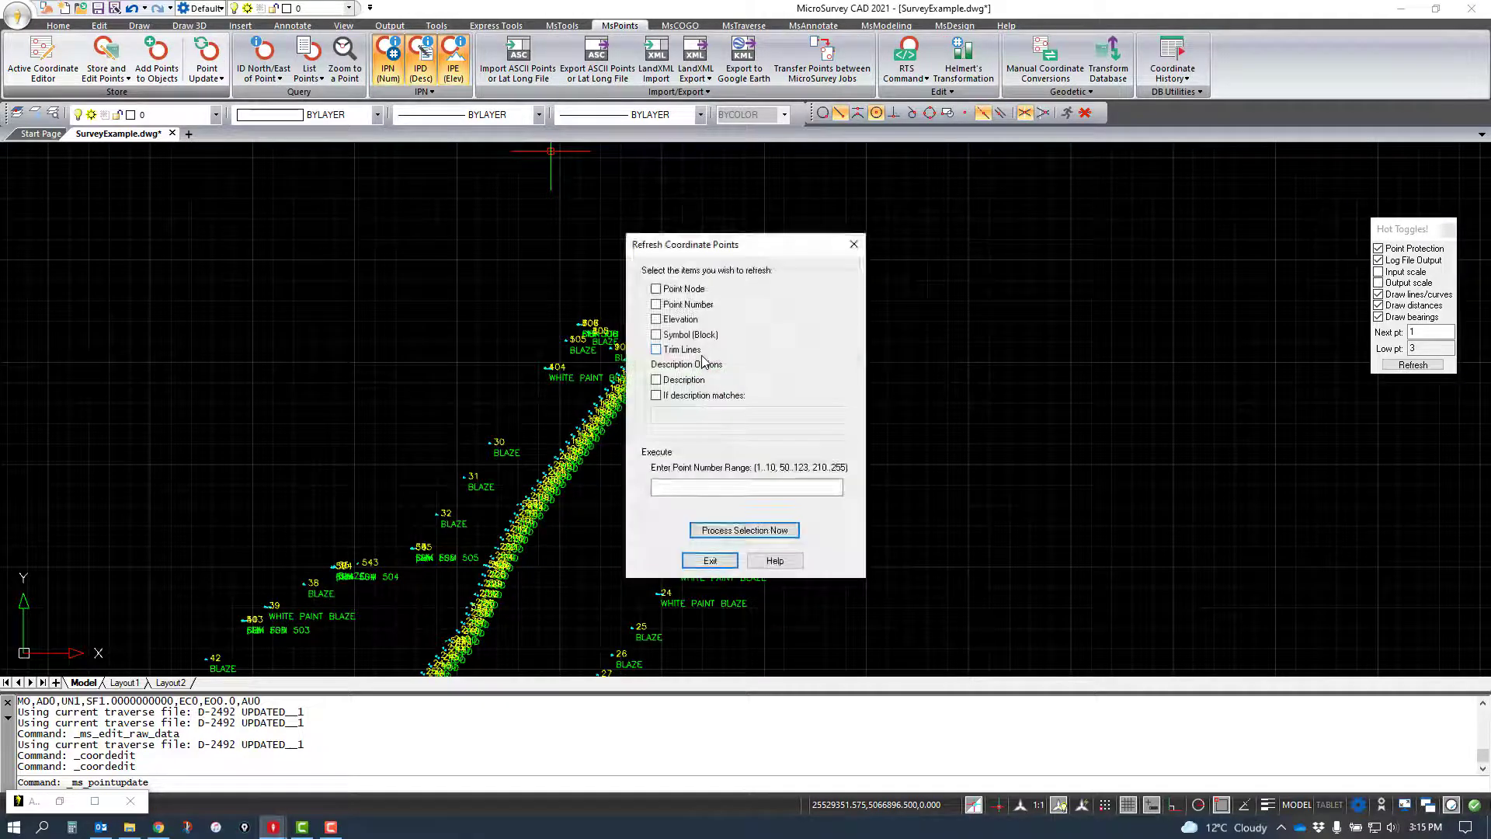
left_click(709, 560)
Step: Bring up the minimized Coordinate Editor for SurveyExample and lock point 1, the base marker
left_click(45, 63)
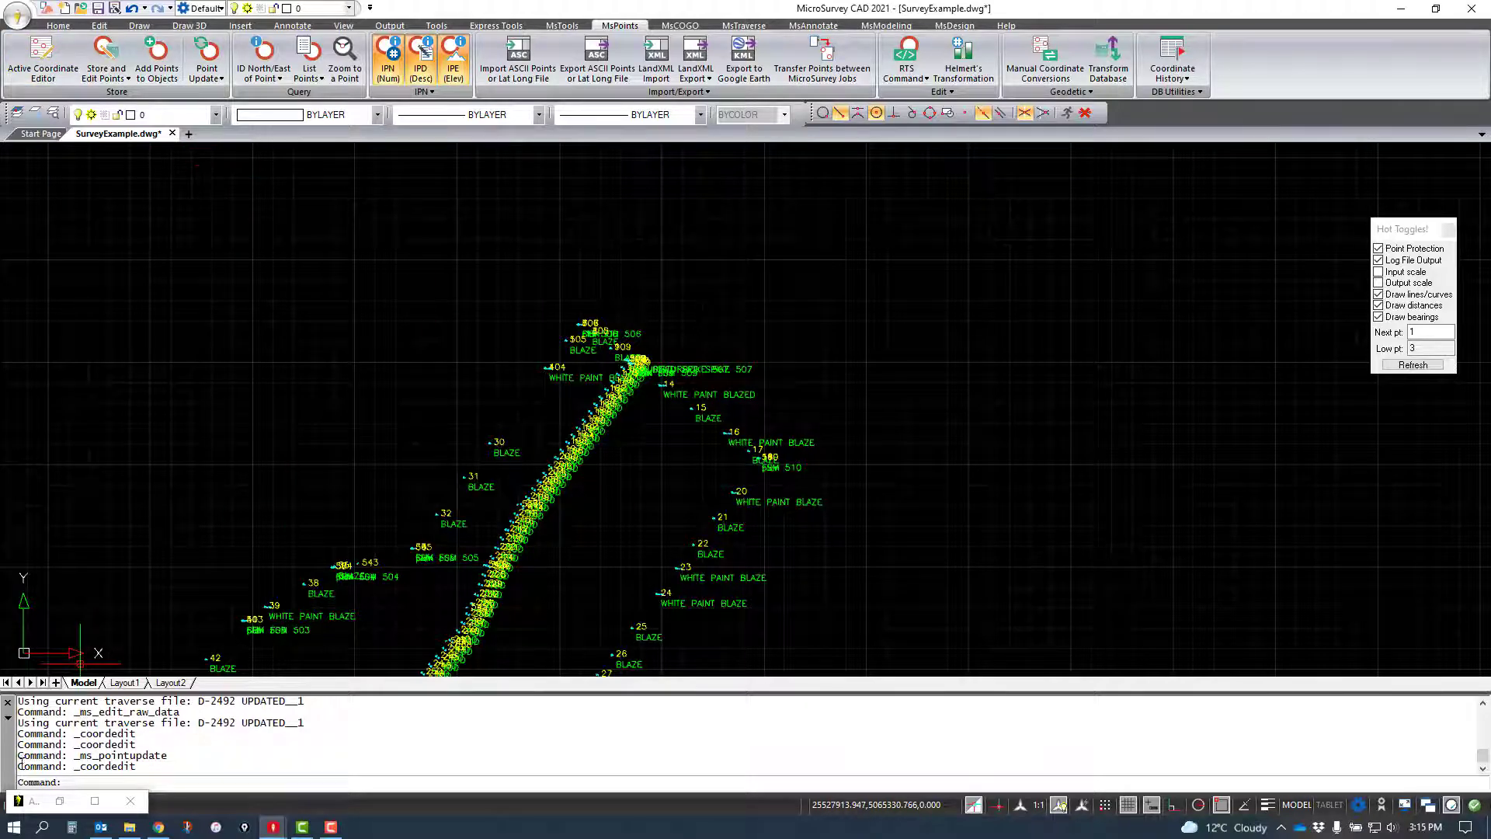
left_click(34, 809)
left_click(104, 808)
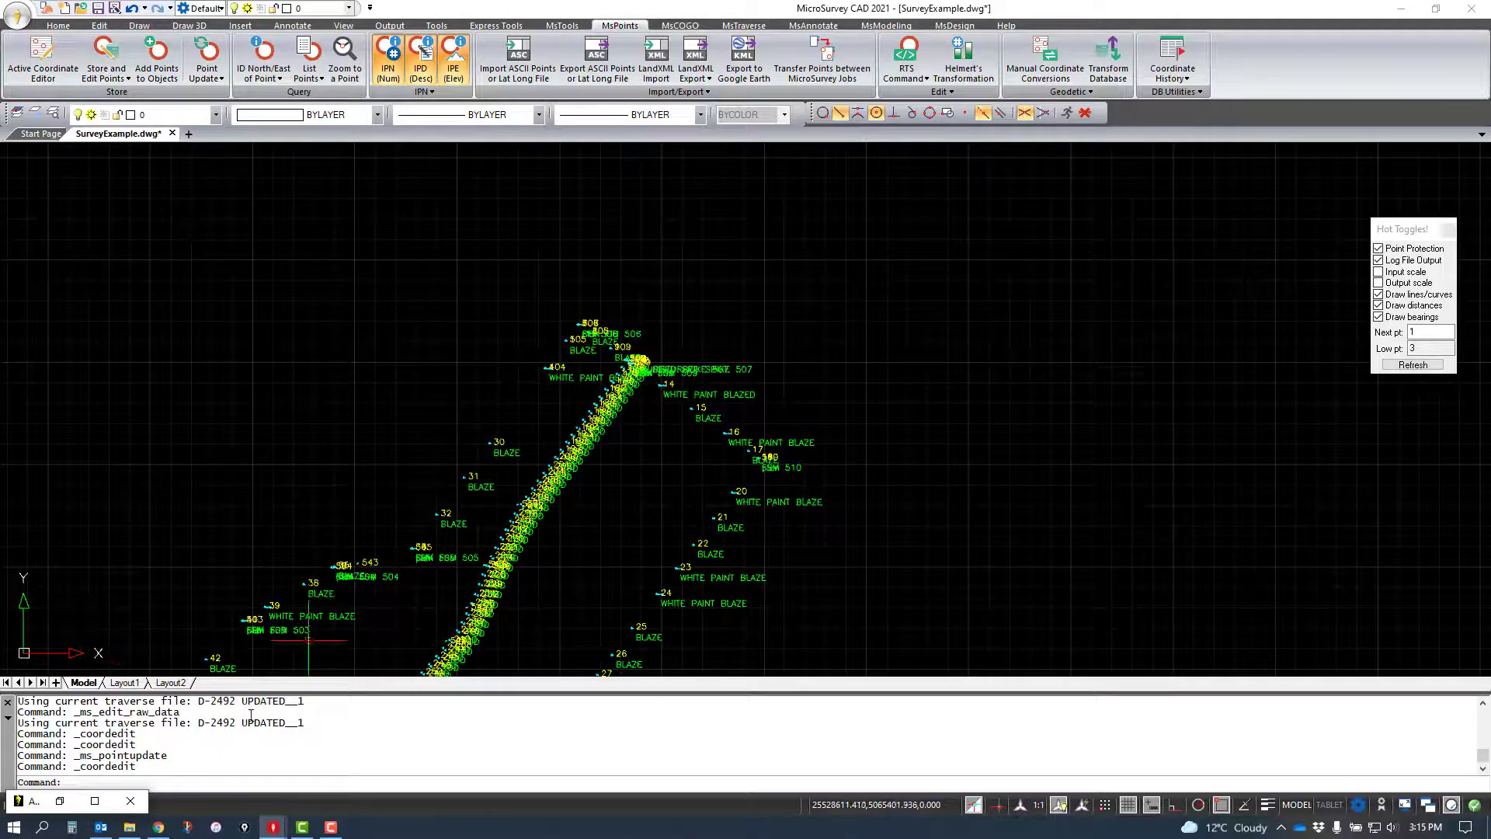
left_click(96, 802)
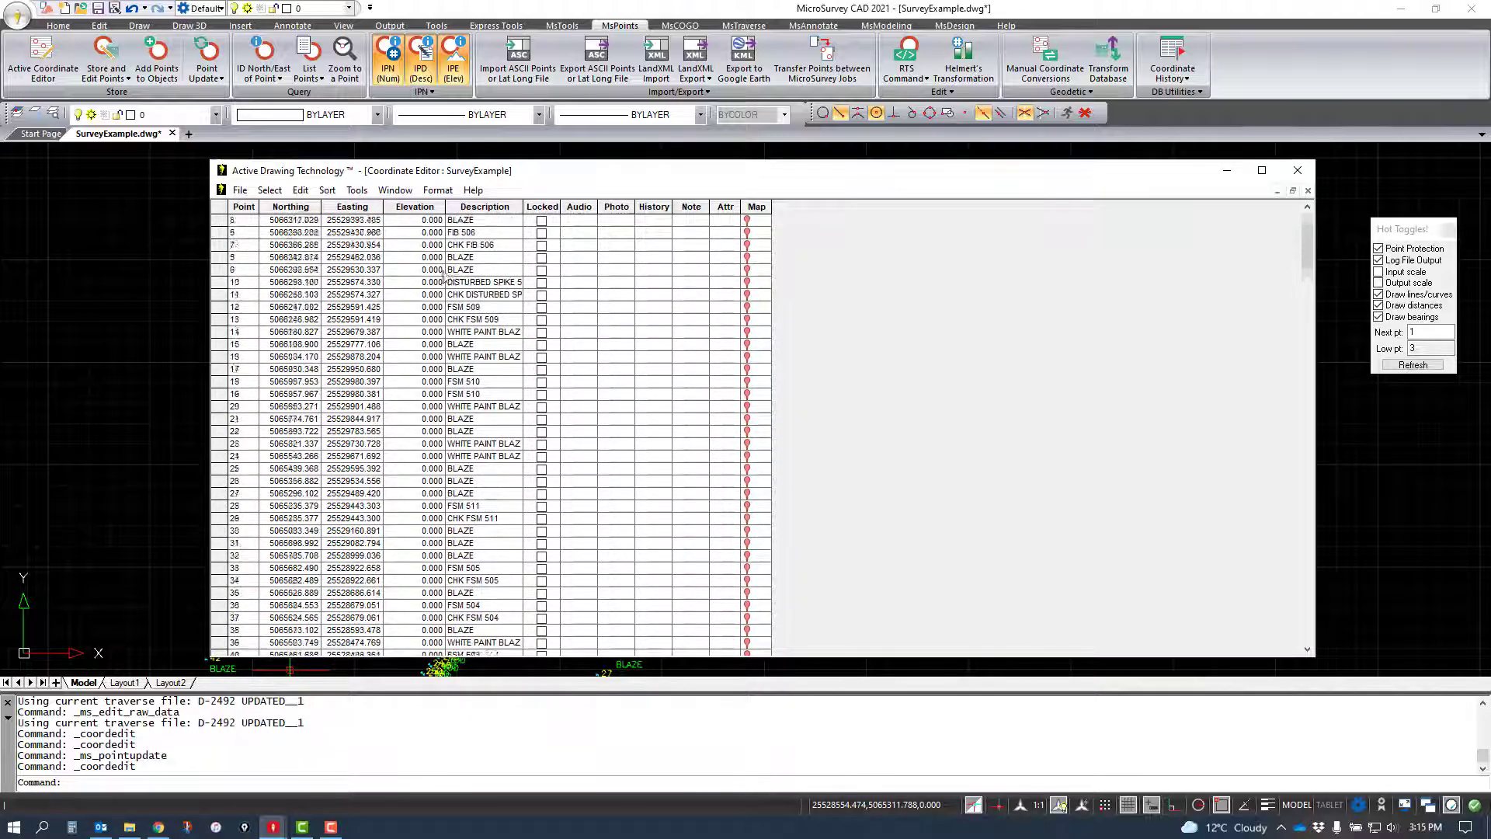
left_click(542, 221)
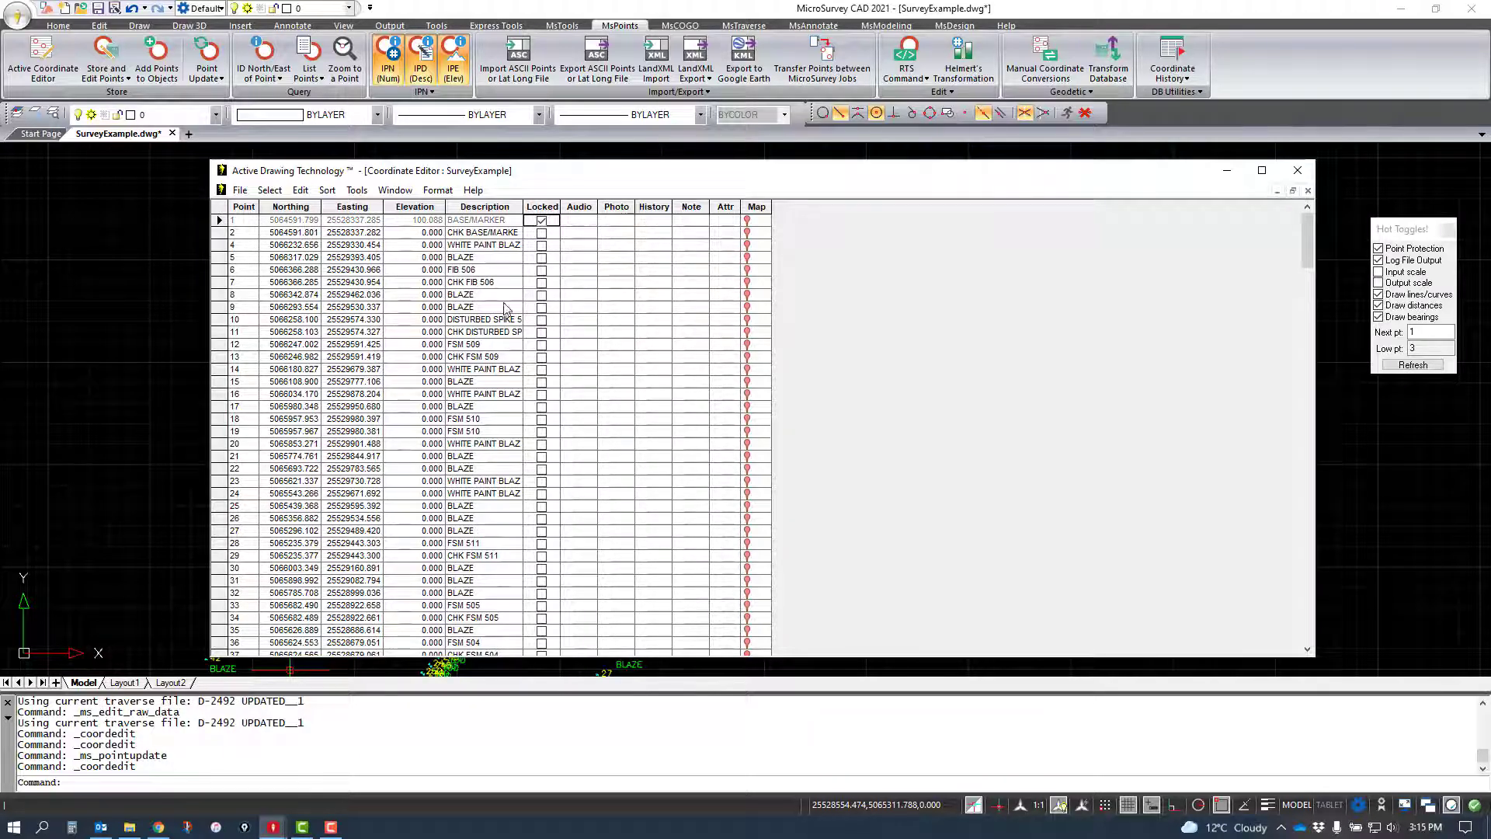
Step: Review the coordinate list down to its last points and back up through the TOD points, and close the Coordinate Editor
scroll(397, 310, "down", 20)
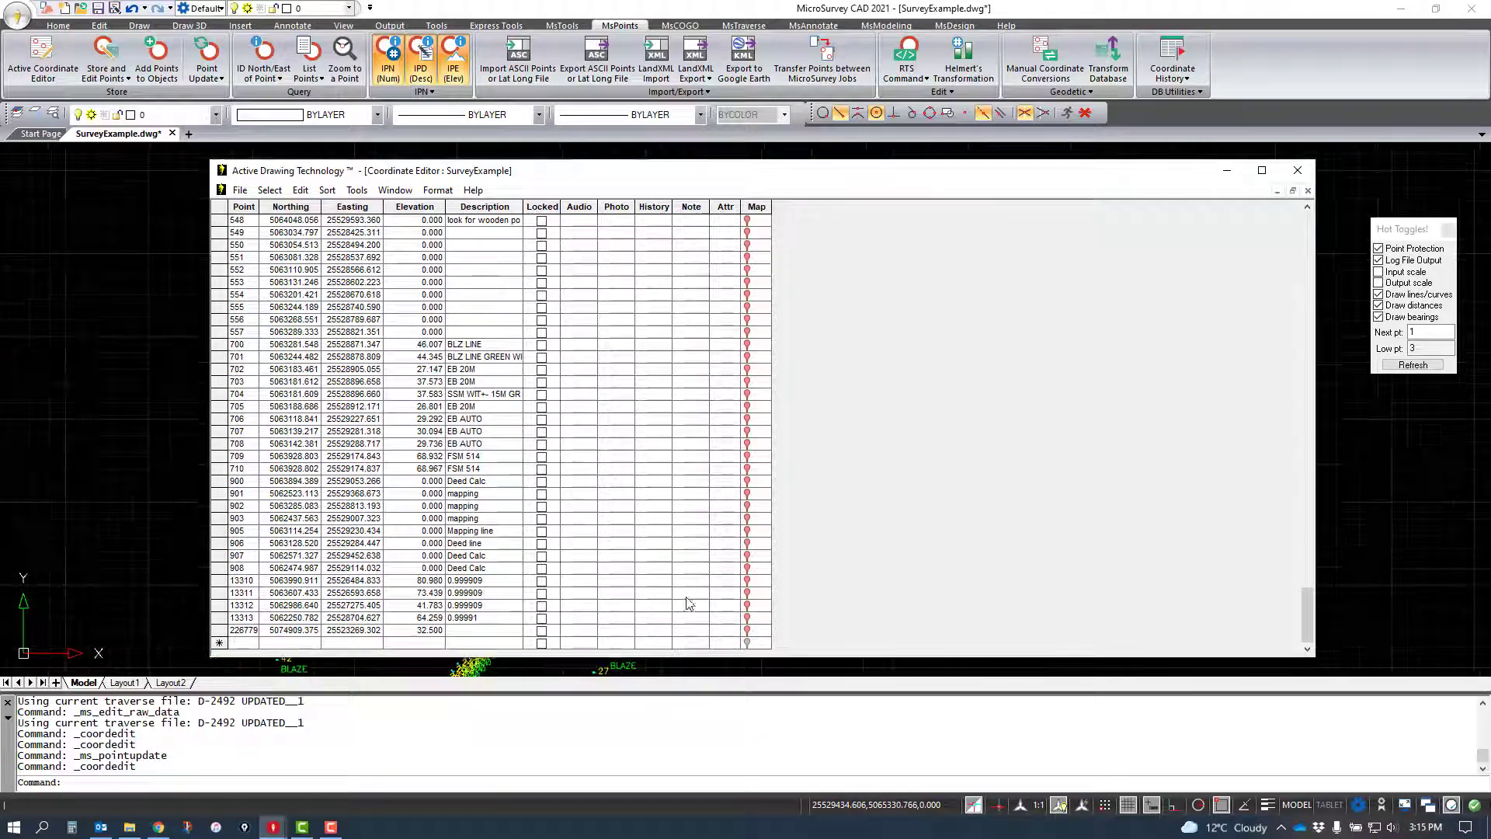
scroll(552, 393, "up", 10)
scroll(553, 392, "up", 9)
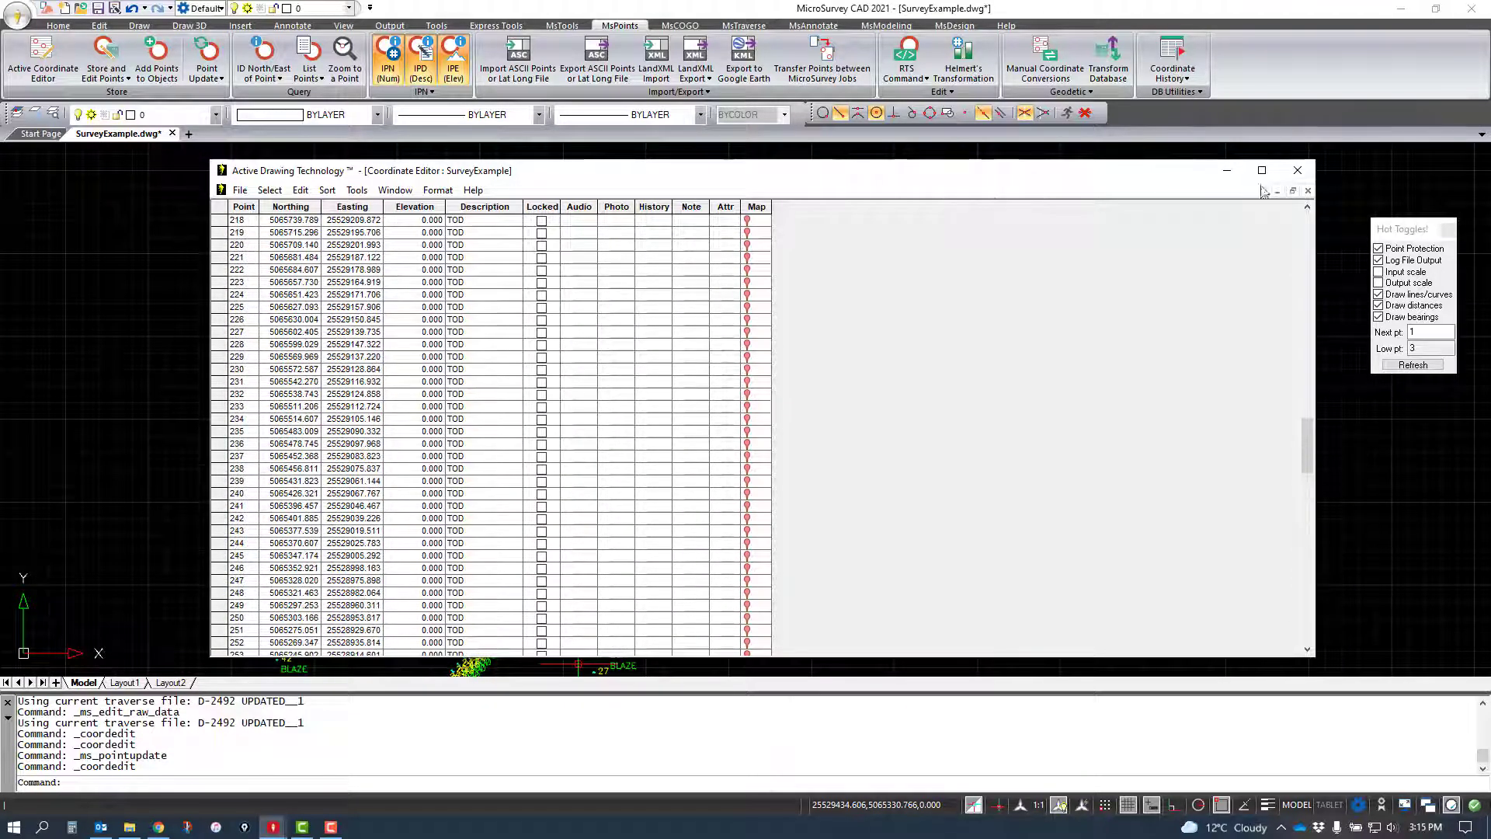
left_click(1298, 176)
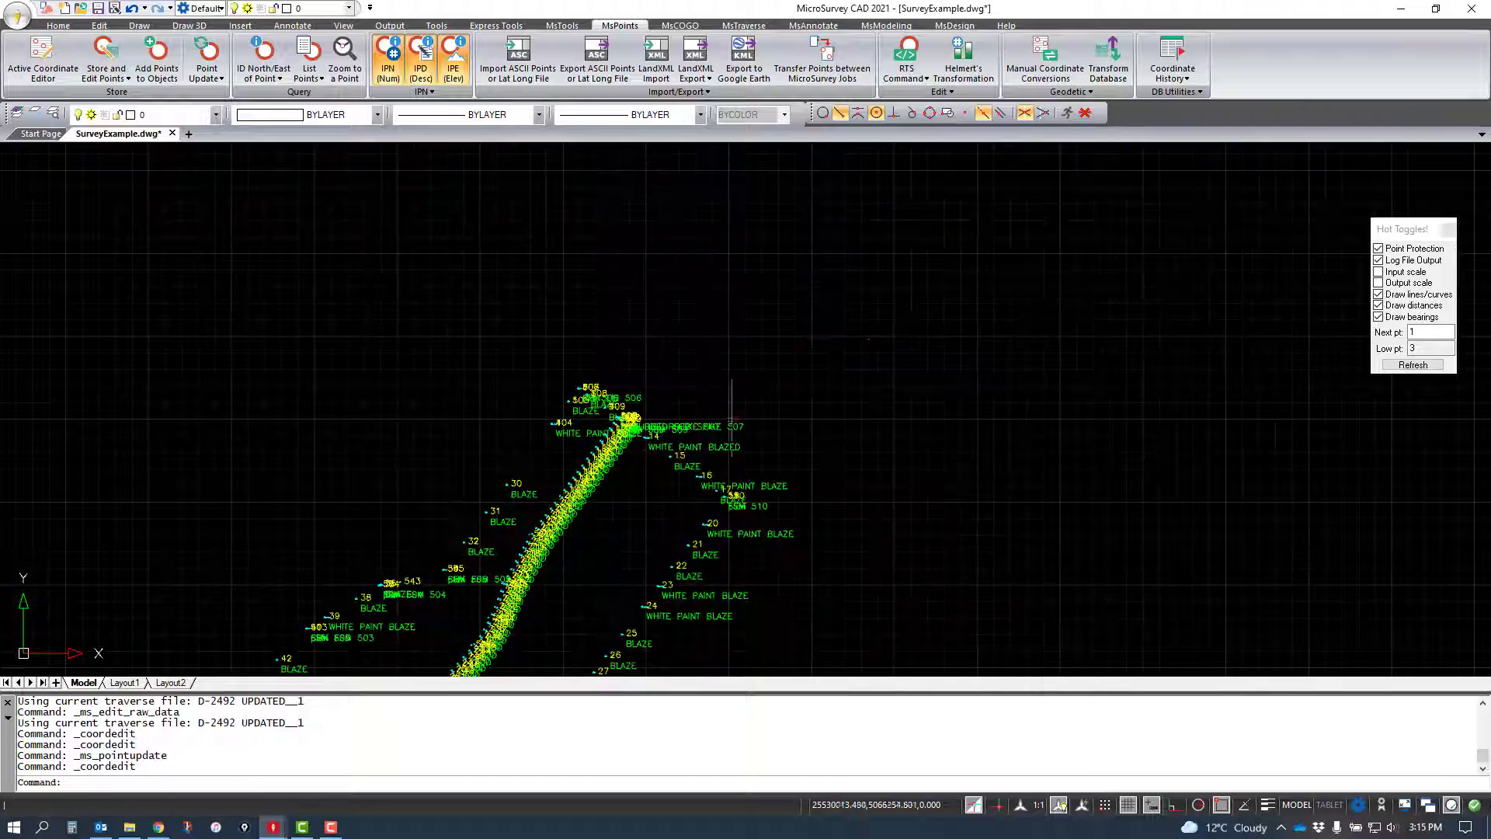
scroll(657, 419, "up", 2)
scroll(657, 419, "up", 2)
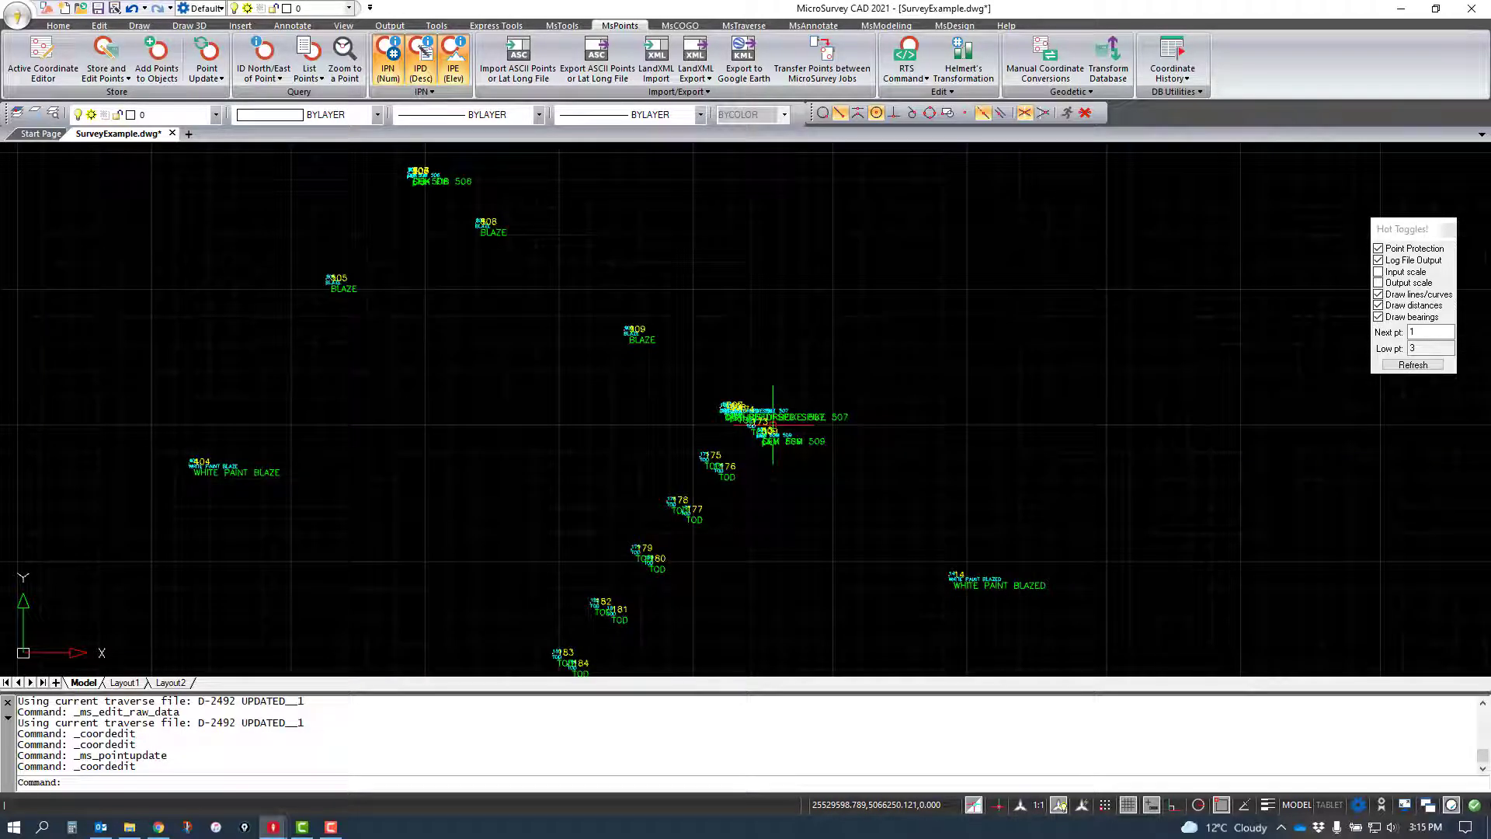
scroll(526, 632, "down", 1)
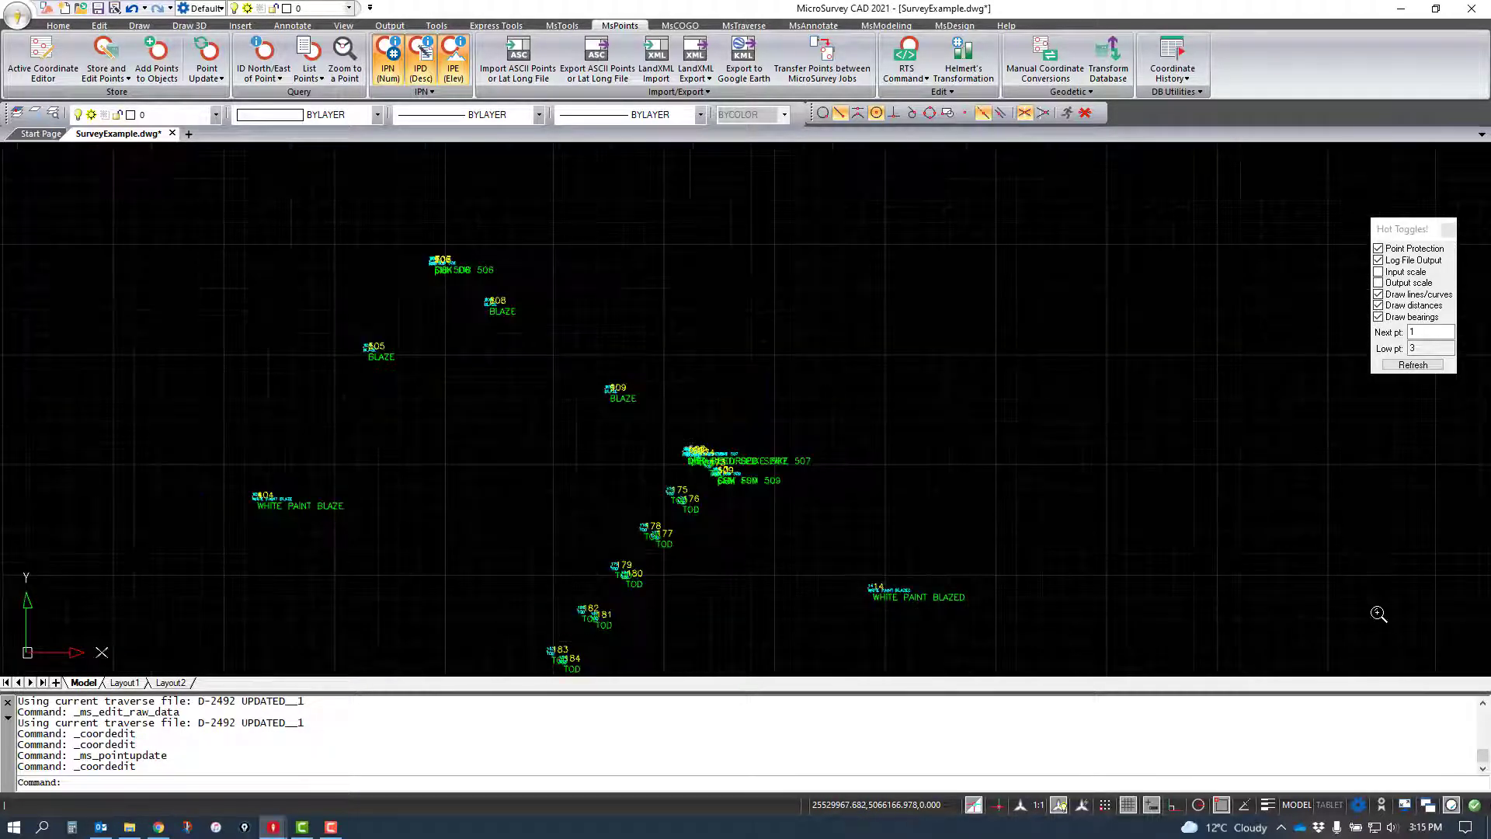